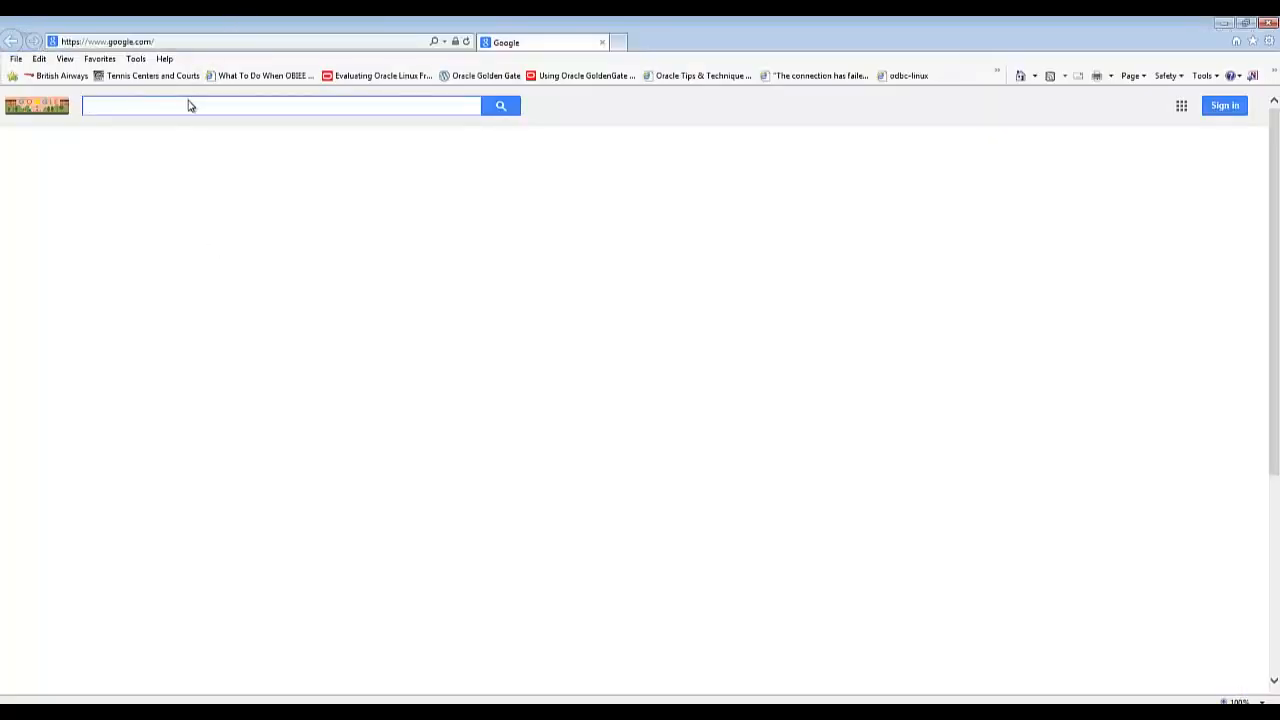
- Search Google for 'download obiee 11.1.1.7' and accept the OTN license agreement for the downloads
text(download obiee 11.1.1.7)
key(Return)
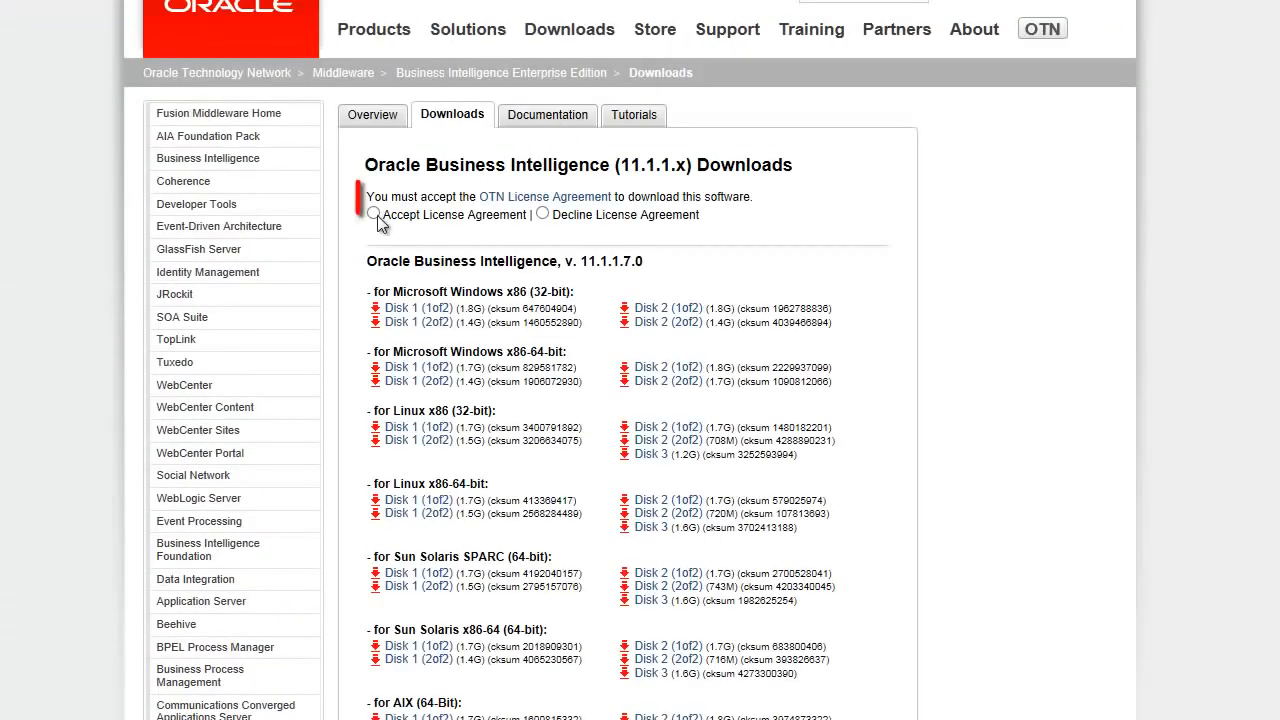
click(374, 214)
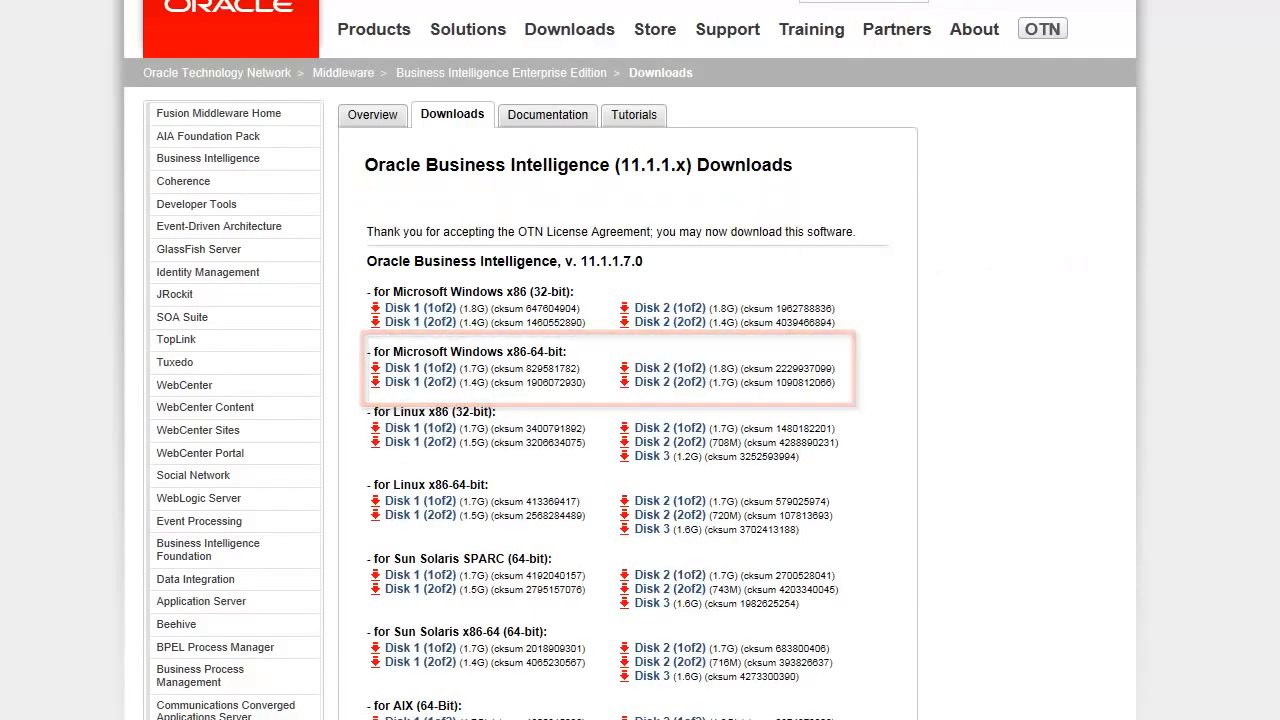
scroll(630, 360, down, 6)
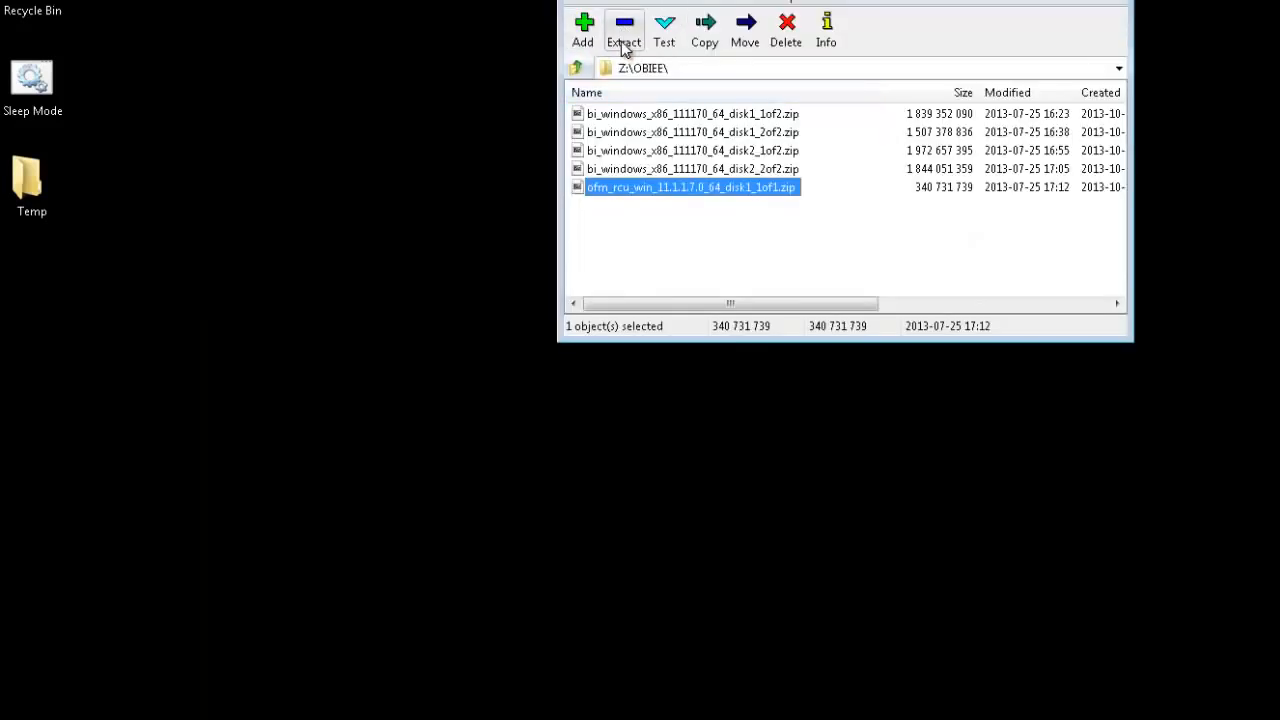
- Extract the ofm_rcu zip with 7-Zip into the Z:\OBIEE\RCU folder
click(626, 36)
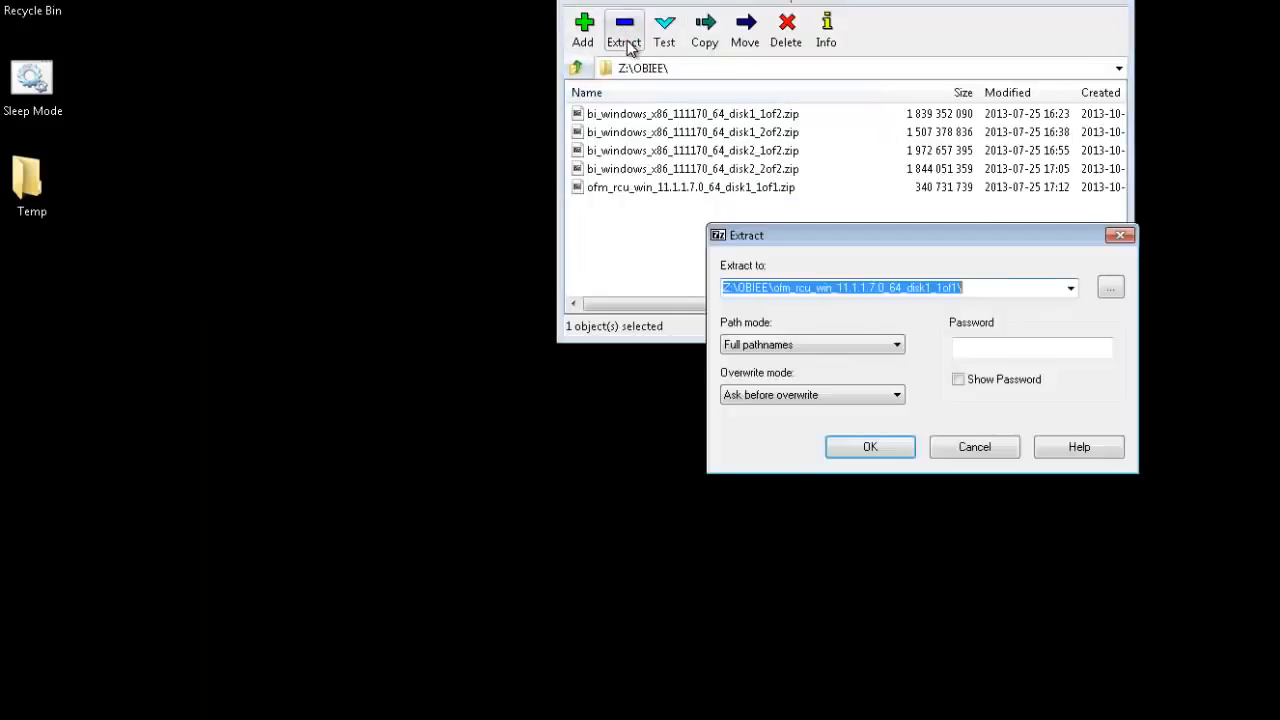
drag(771, 287, 960, 287)
text(RCU)
click(898, 446)
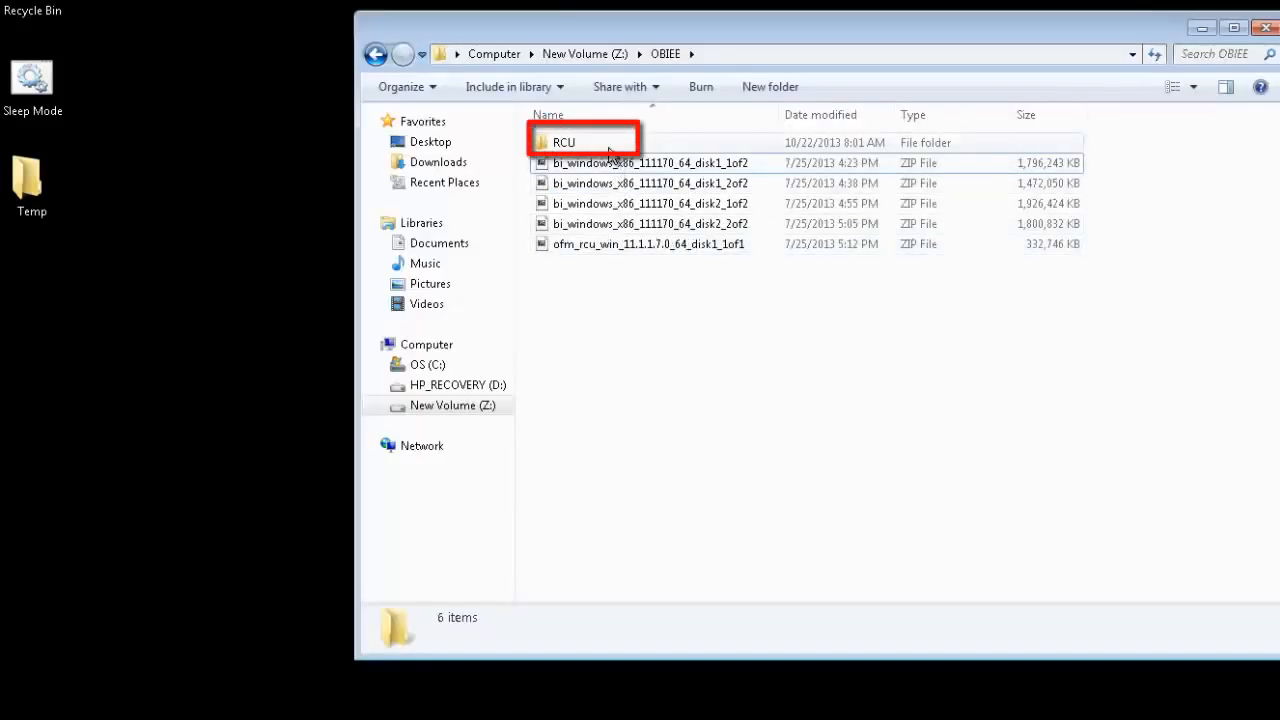
- Run the rcu batch file in RCU\rcuHome\BIN as administrator
double_click(614, 150)
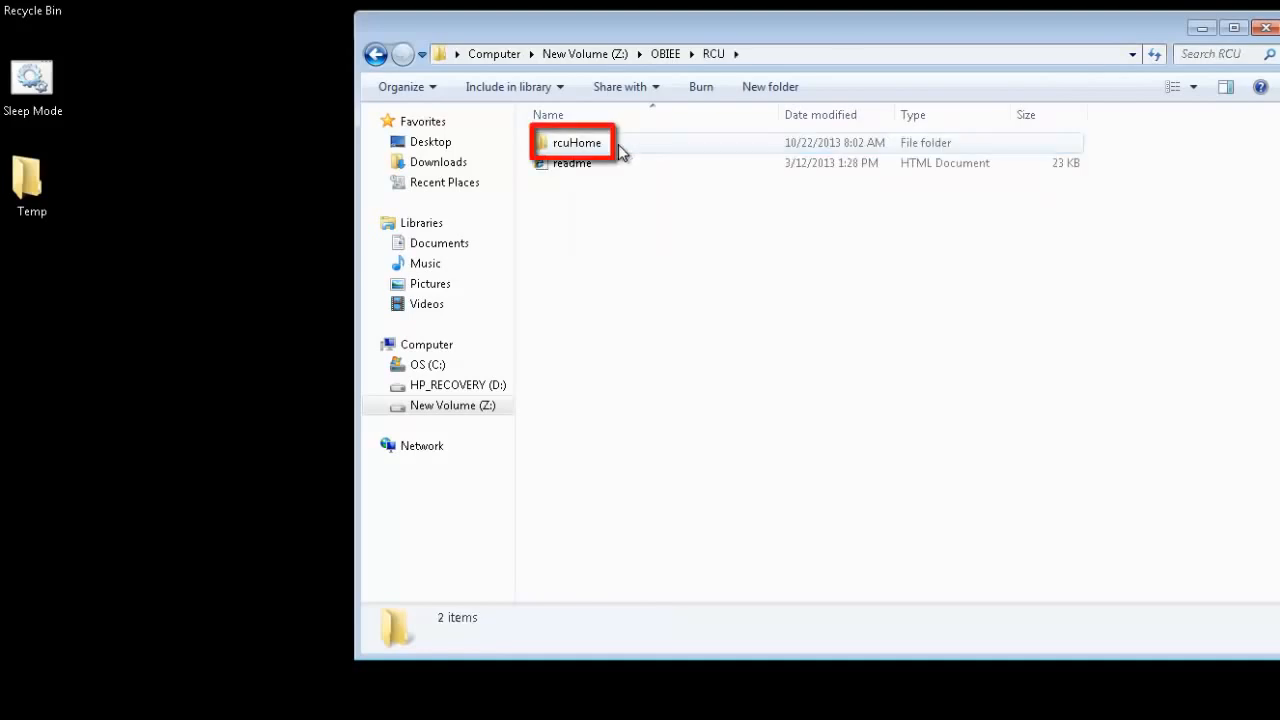
double_click(619, 146)
click(647, 182)
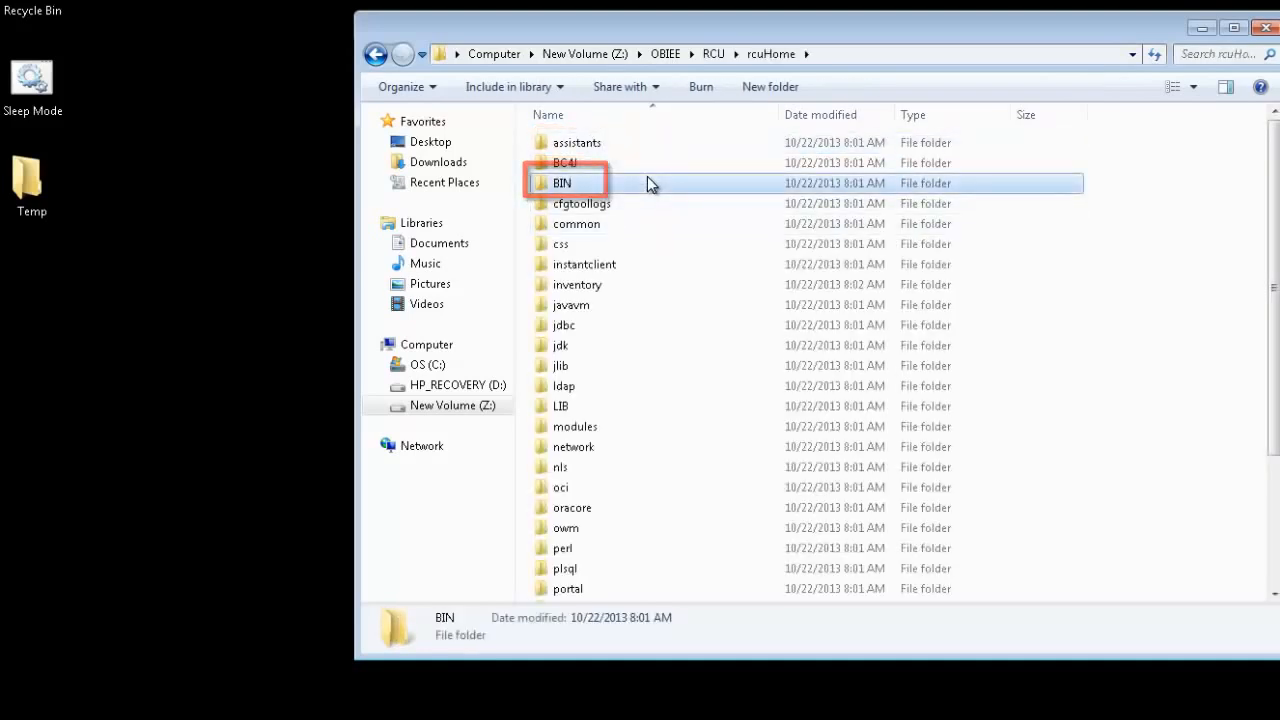
double_click(647, 183)
scroll(686, 350, down, 1)
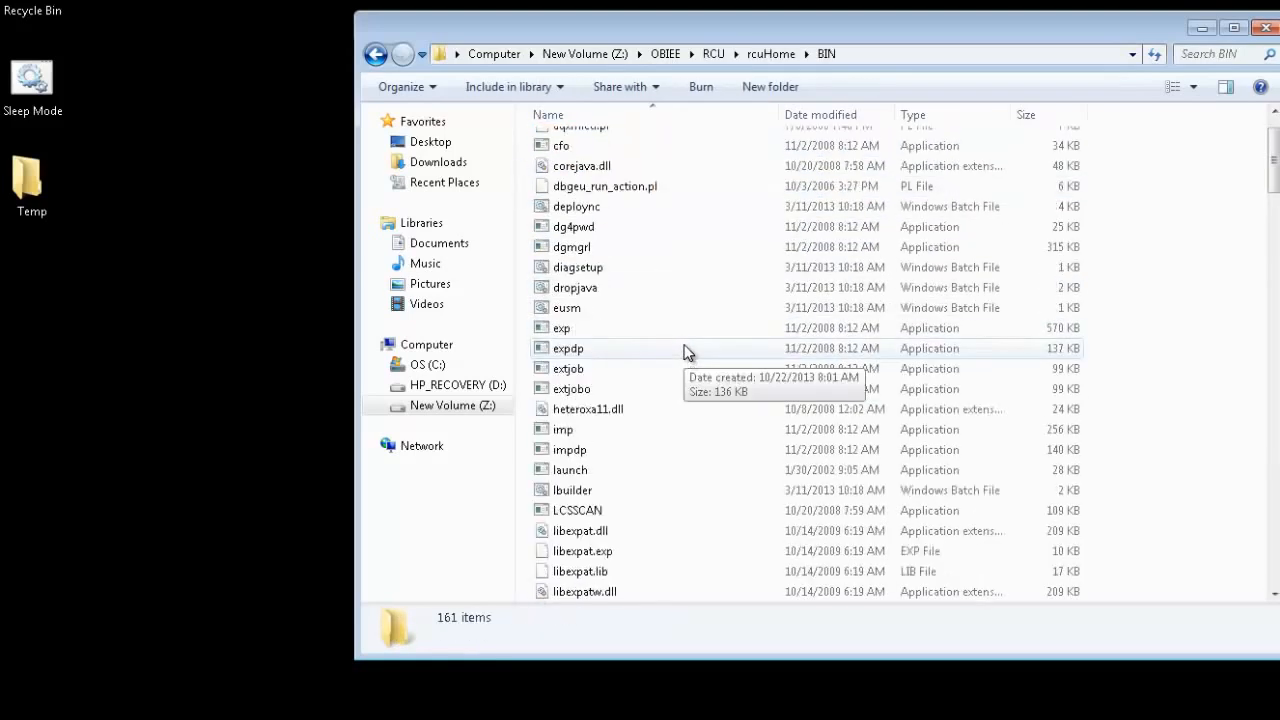
click(700, 287)
text(rcu)
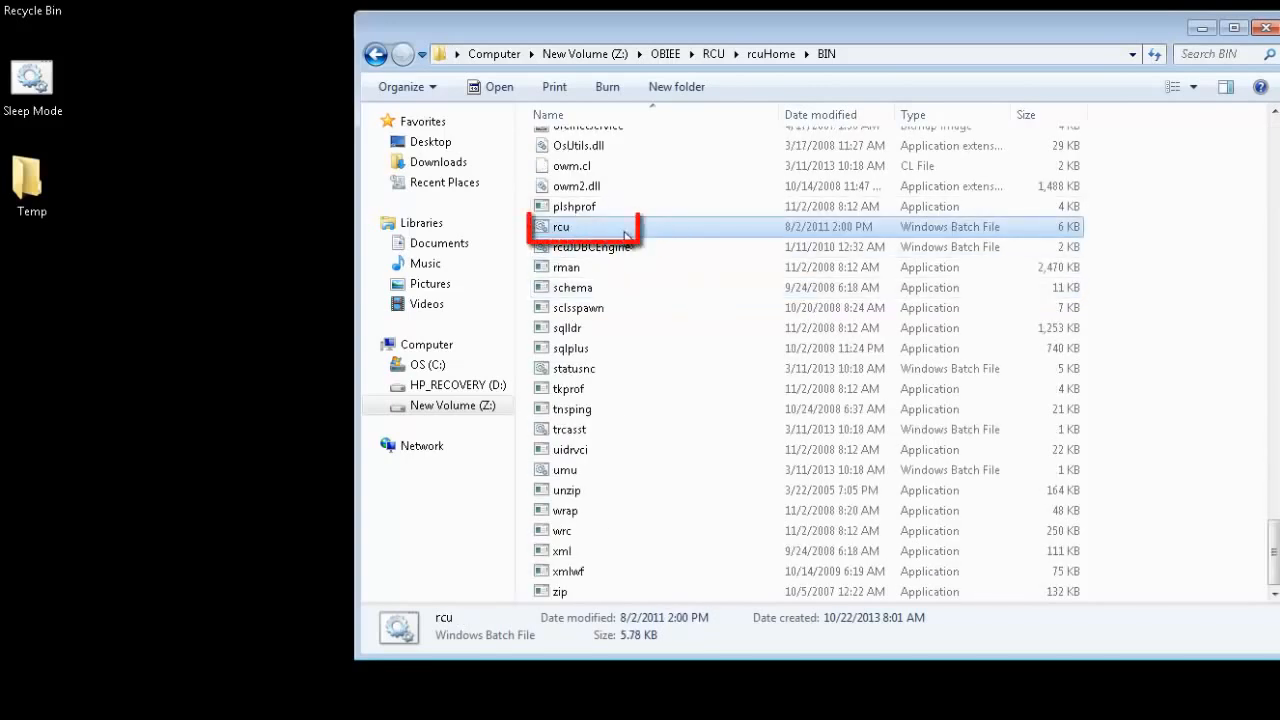
right_click(611, 232)
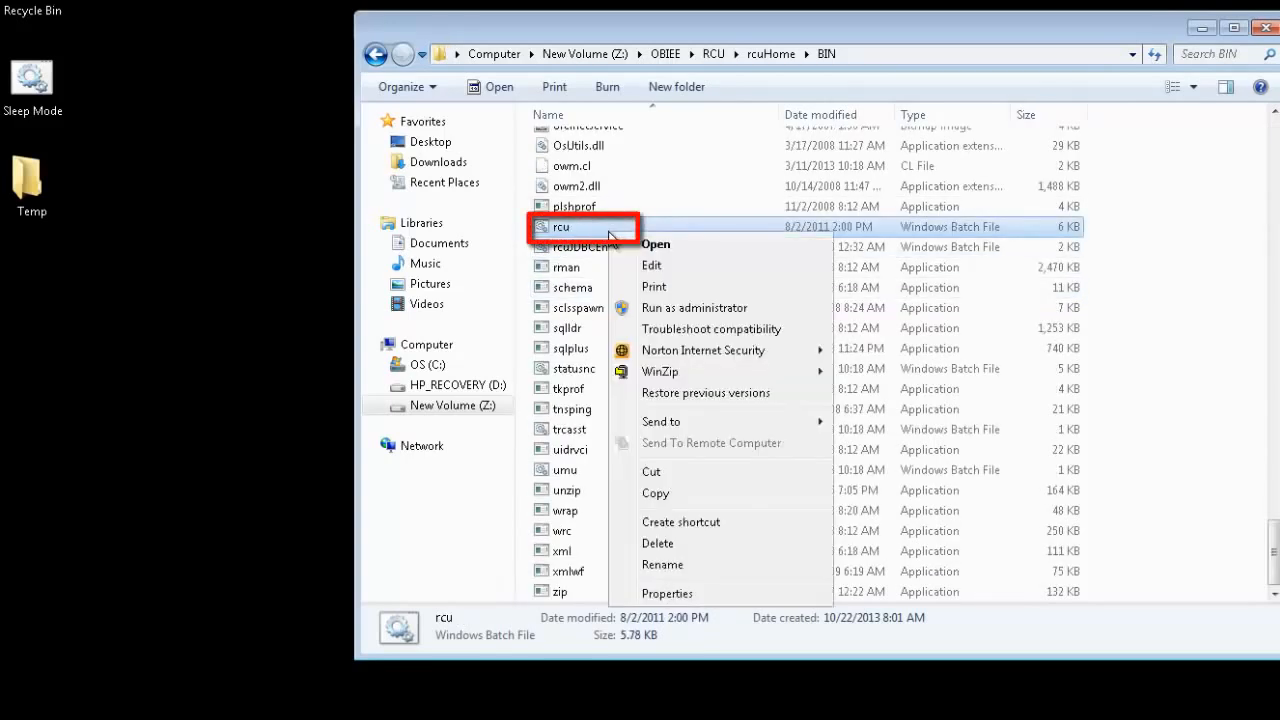
click(724, 311)
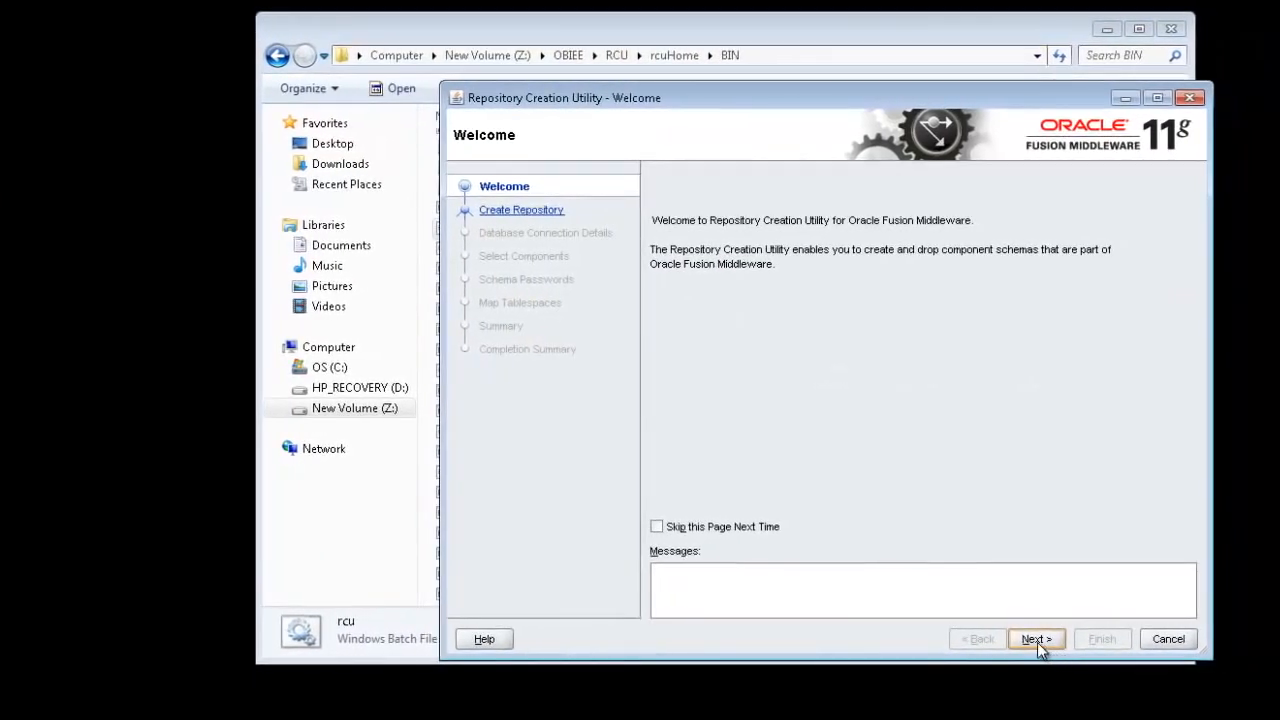
- Keep the Create operation and connect to localhost, port 1521, service orcl as sys with the password
click(1037, 642)
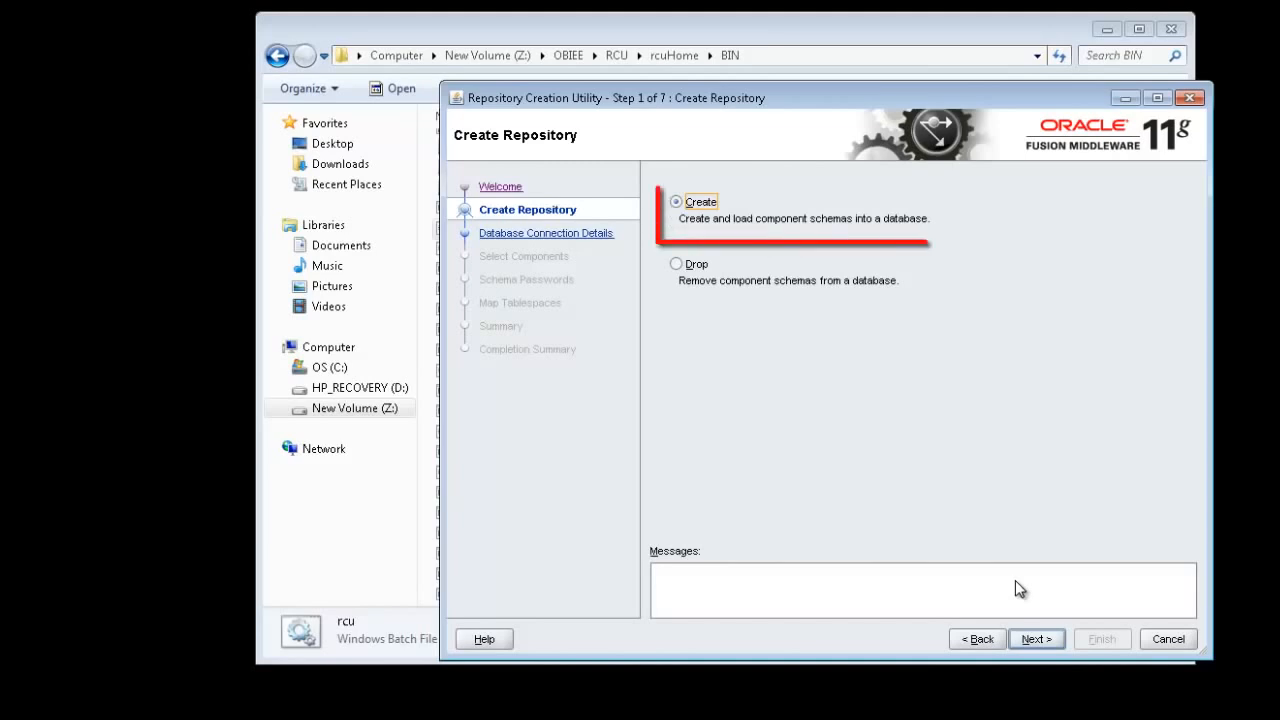
click(1037, 638)
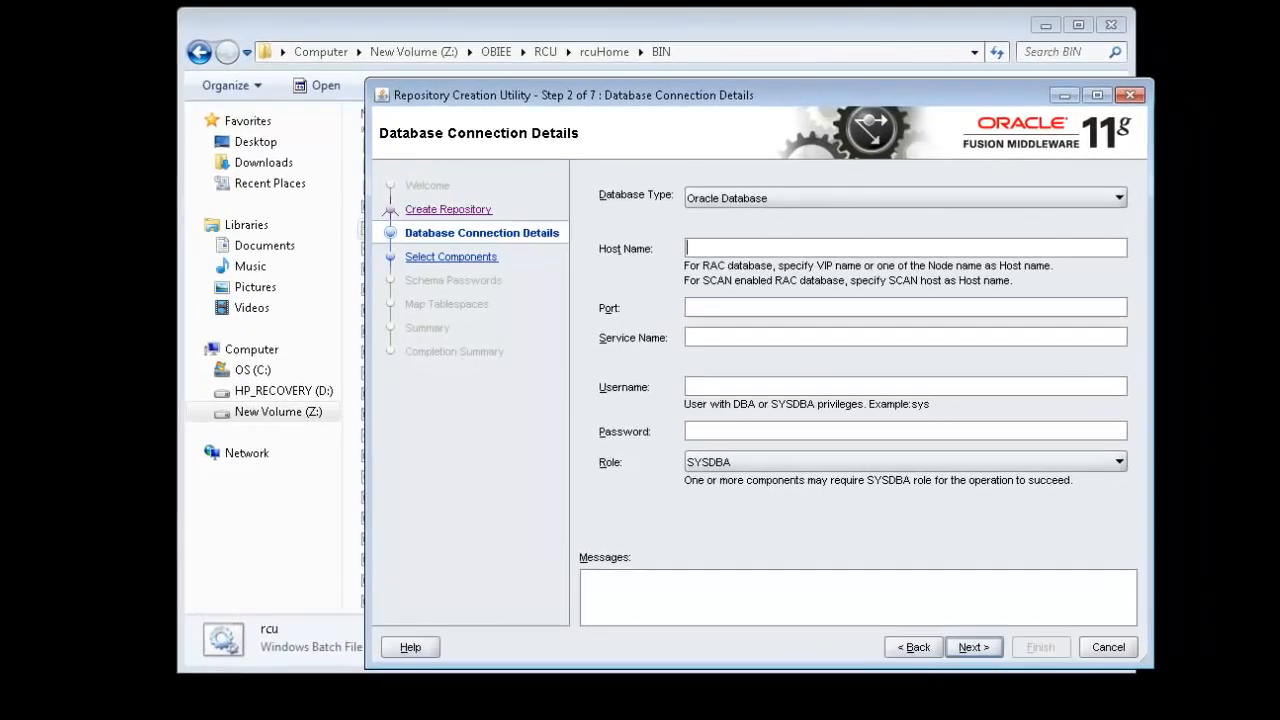
text(localhost)
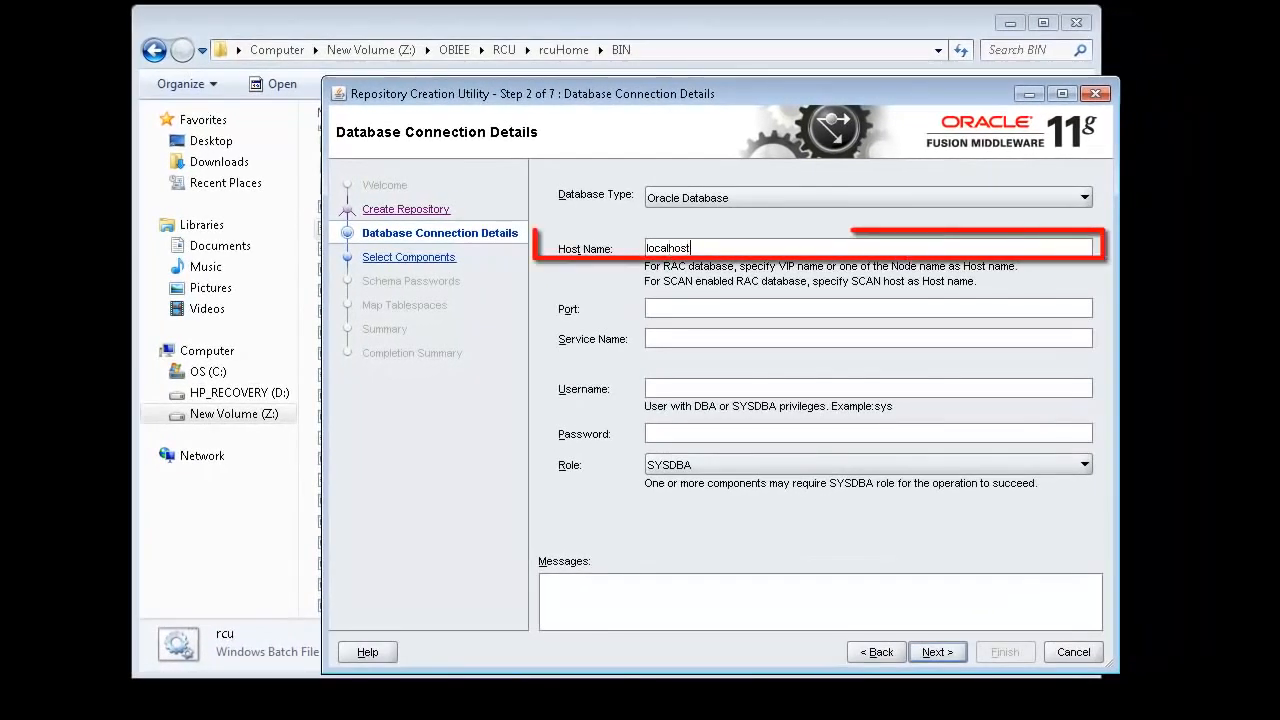
key(Tab)
text(152)
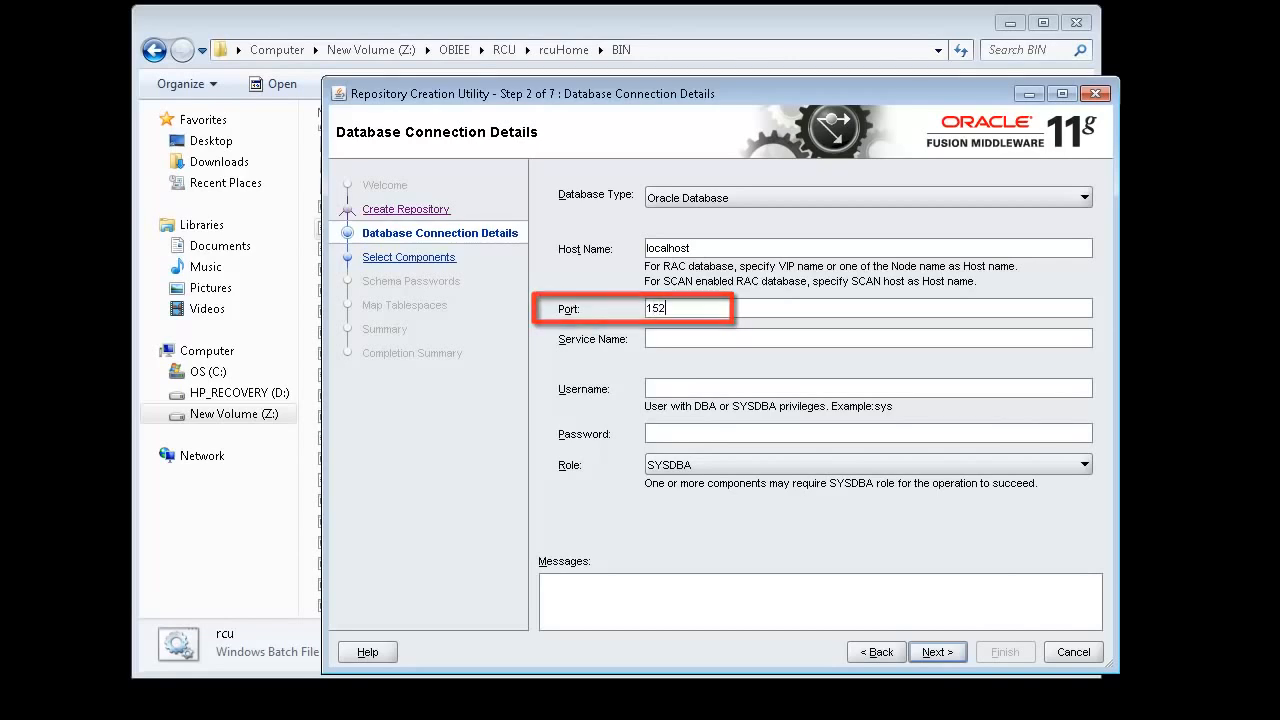
text(1orcl)
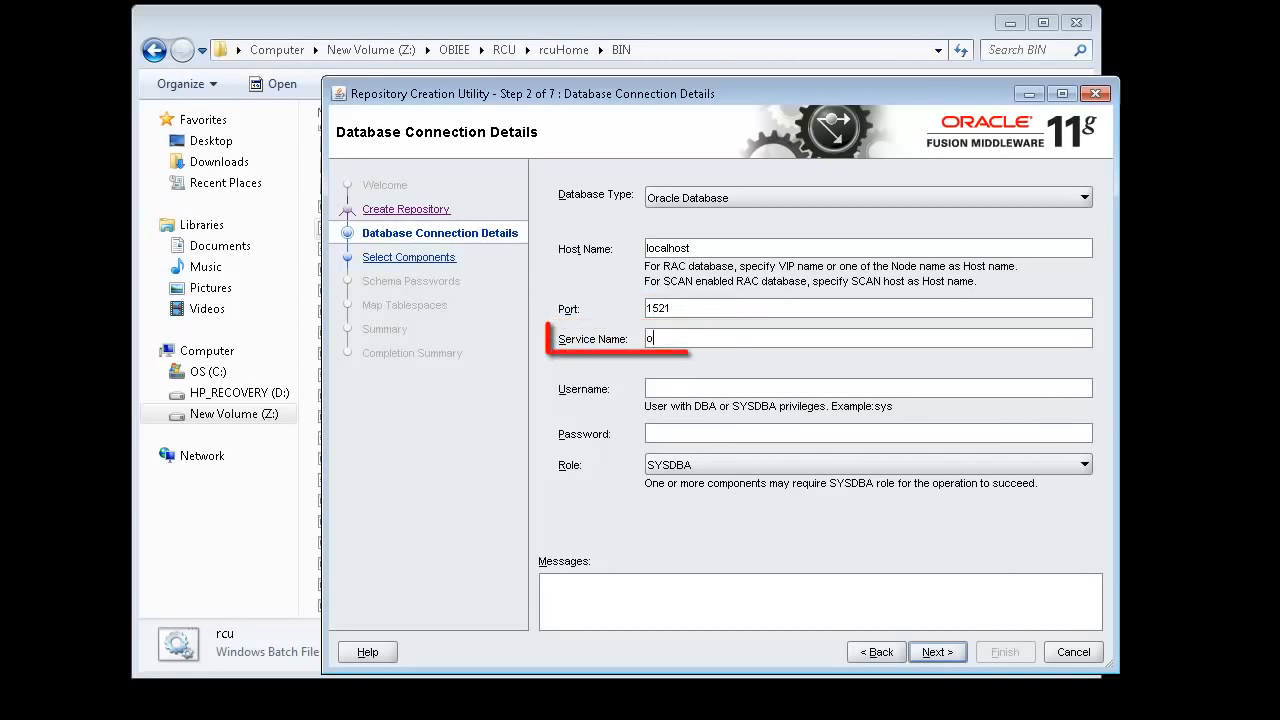
key(Tab)
text(sys)
key(Tab)
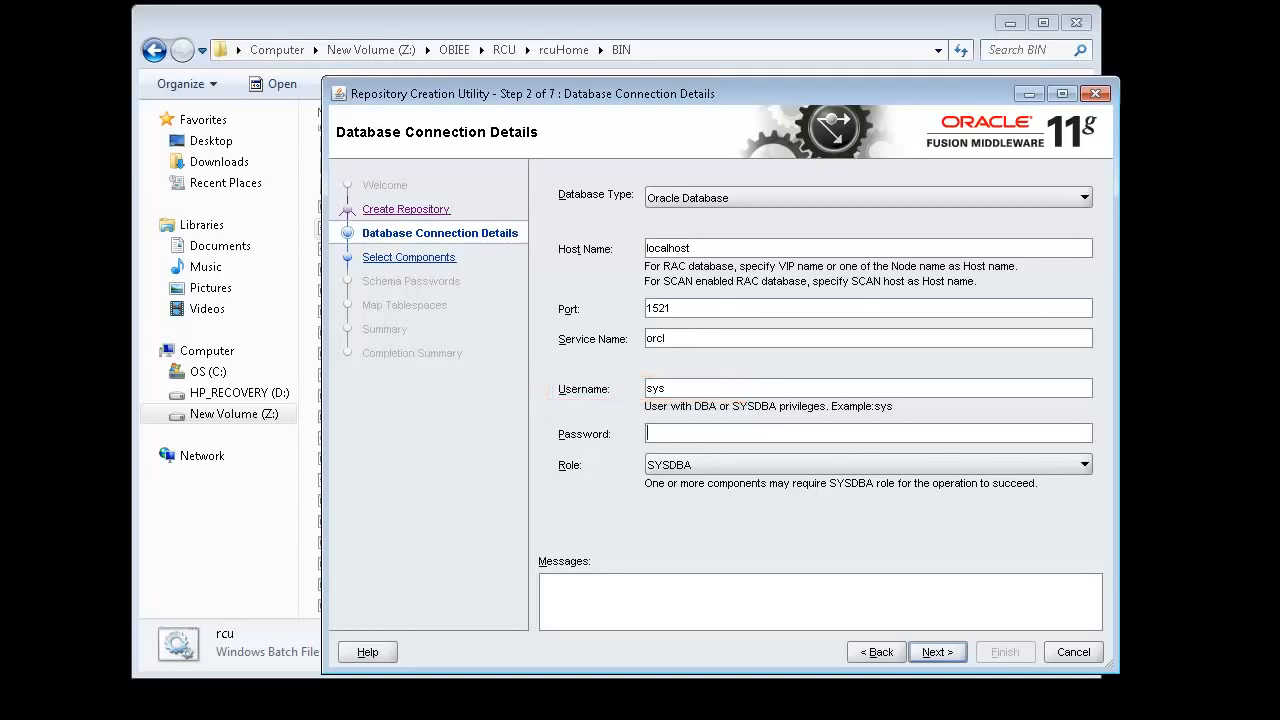
text(•••••••••)
- Ignore the character-set warning and check Oracle Business Intelligence with the DEV schema prefix
click(941, 655)
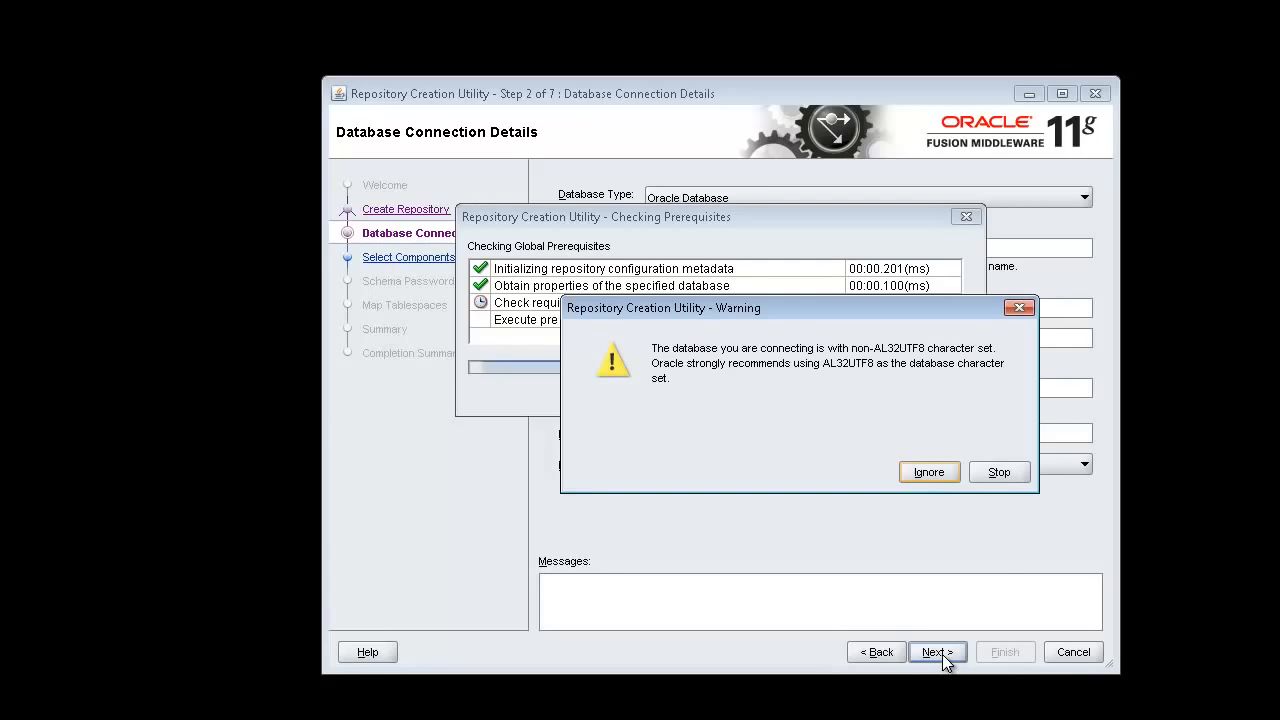
click(925, 476)
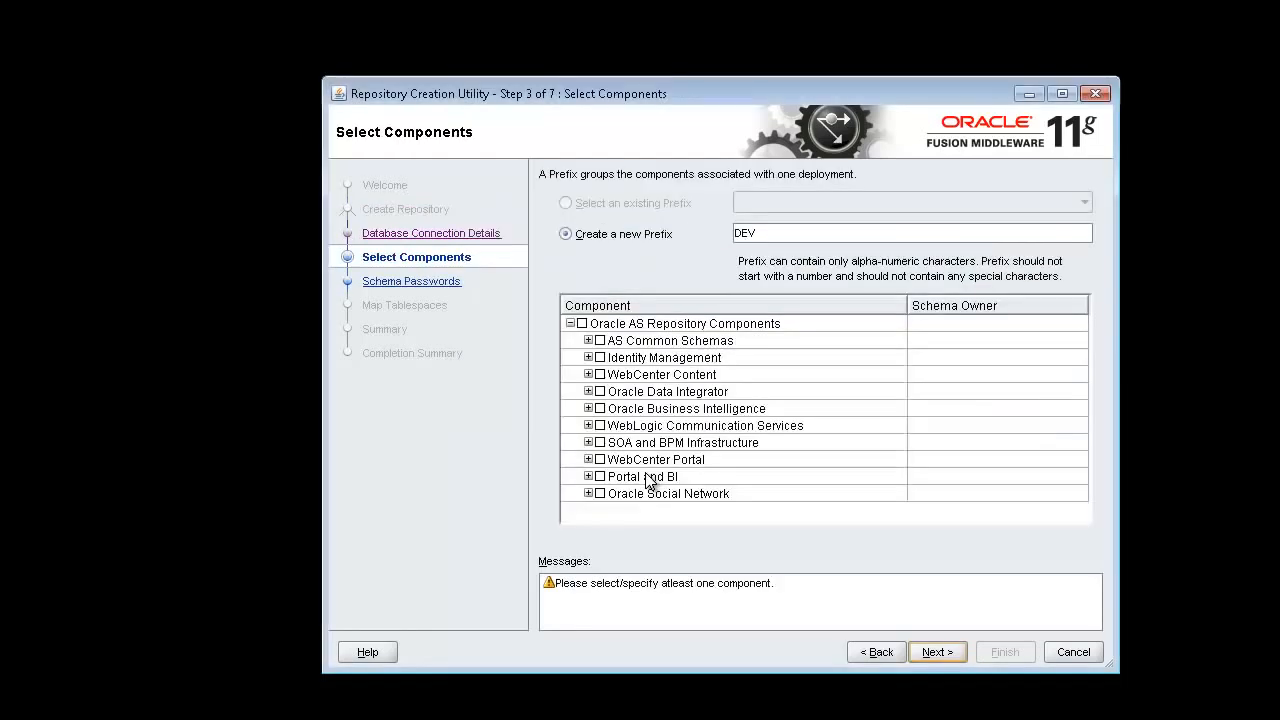
click(600, 408)
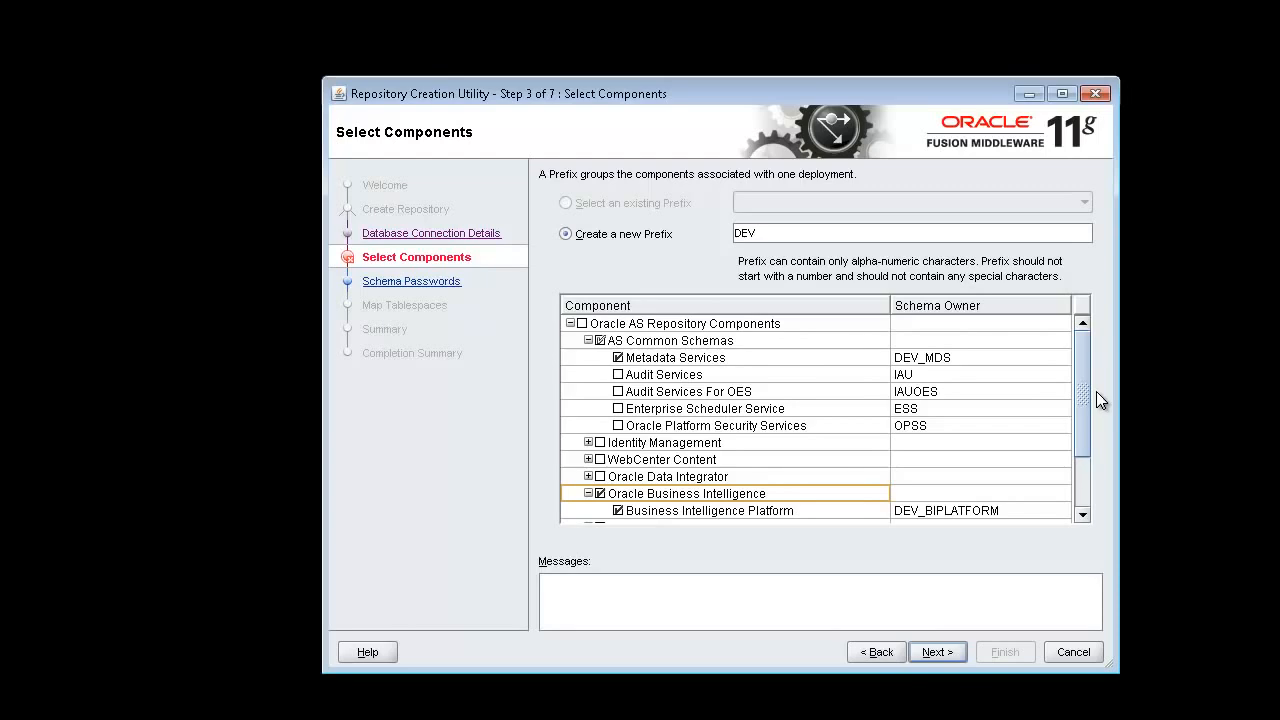
click(814, 232)
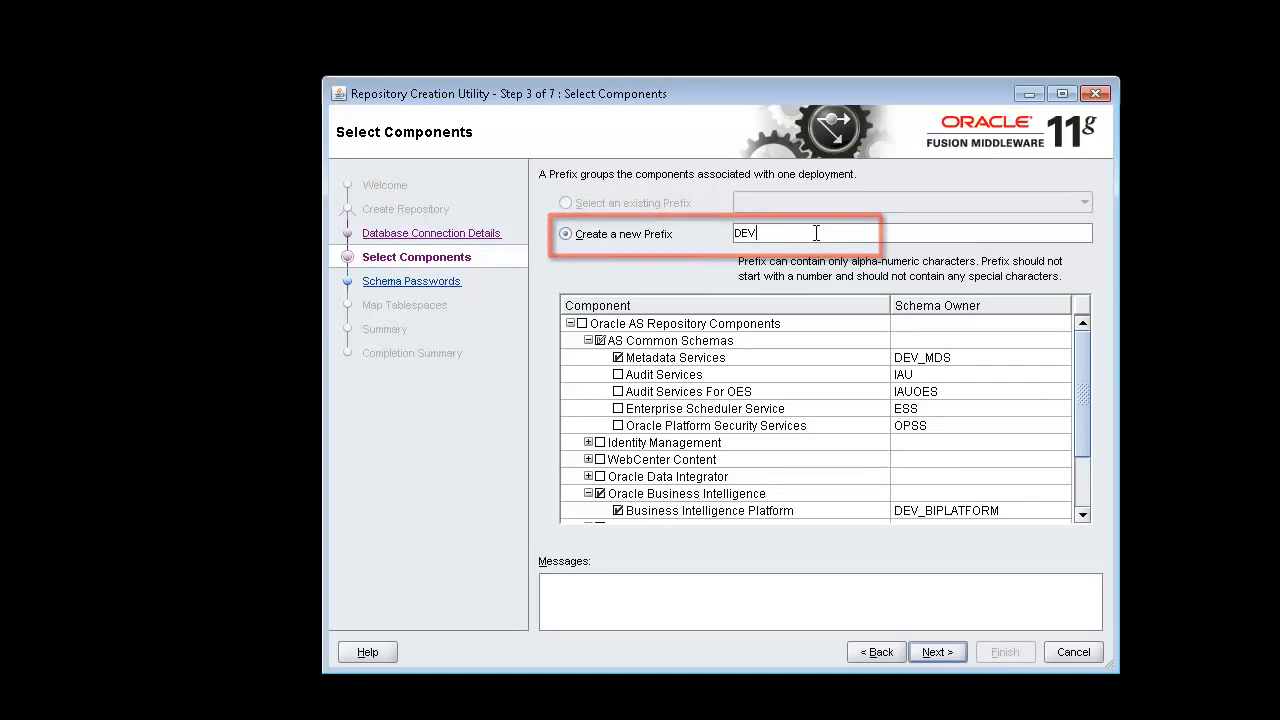
- After the component prerequisite checks, enter and confirm the schema password
click(938, 652)
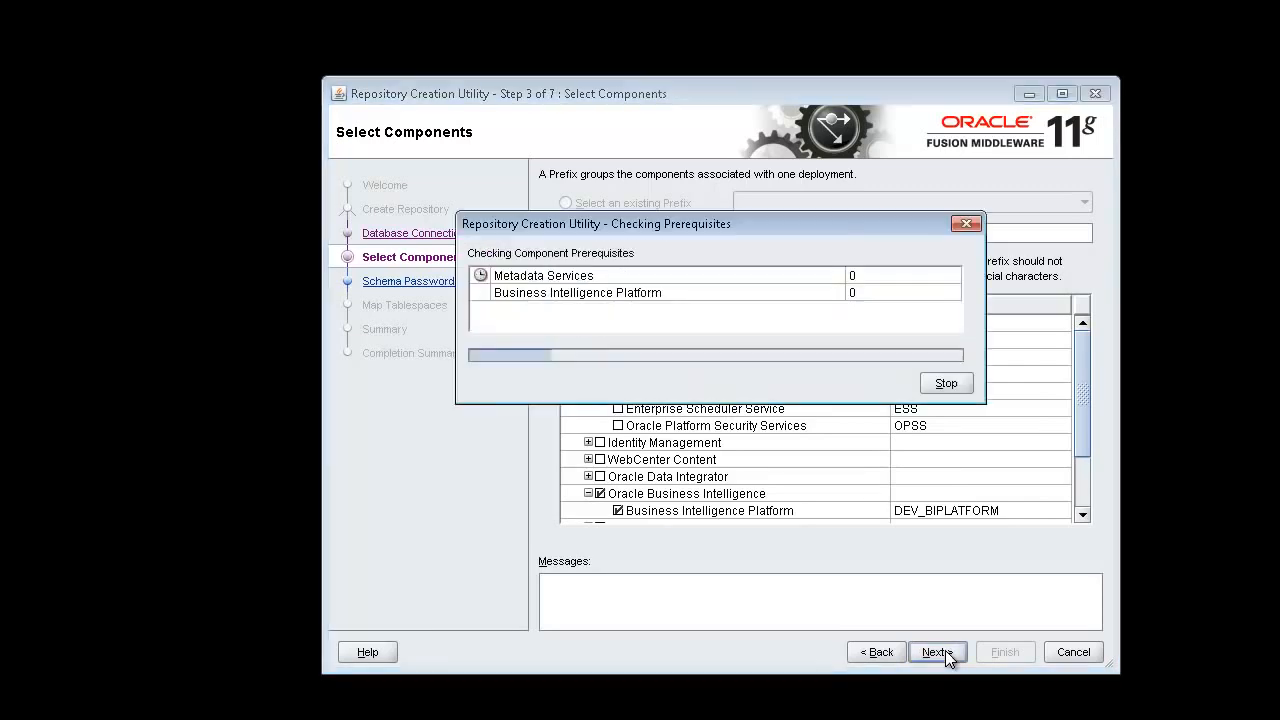
click(955, 382)
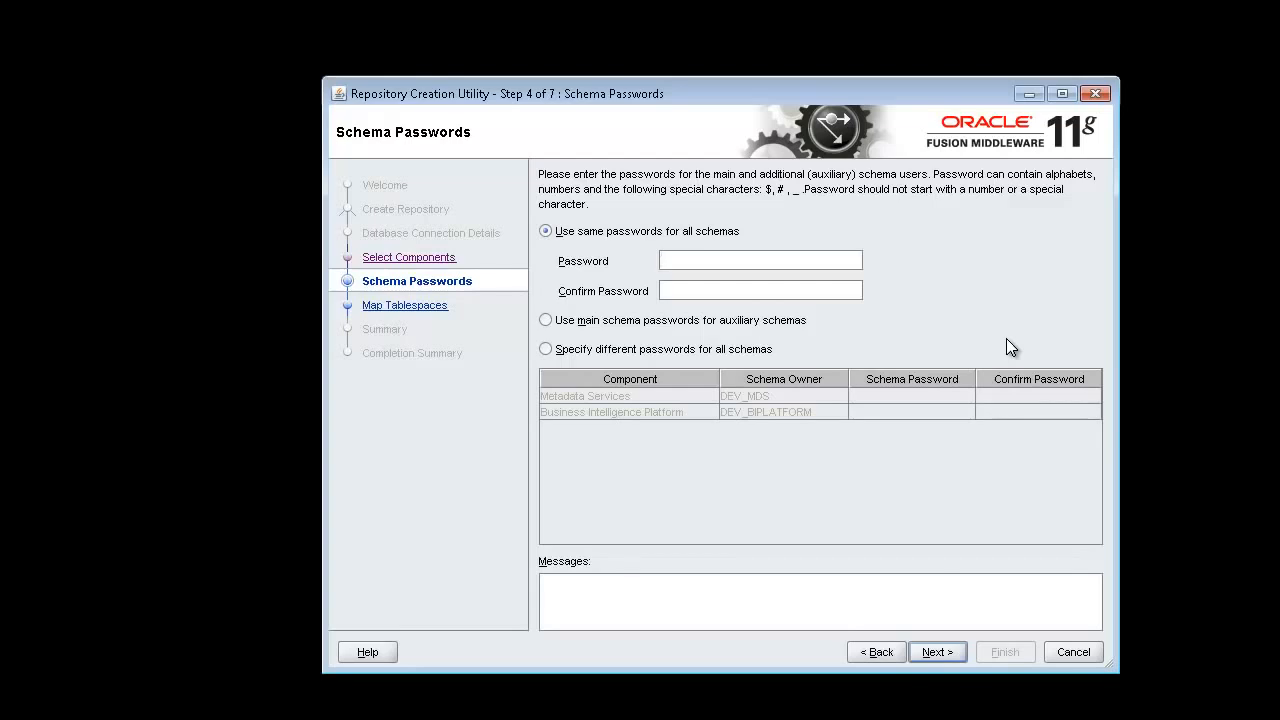
text(*********)
key(Tab)
text(*********)
click(953, 651)
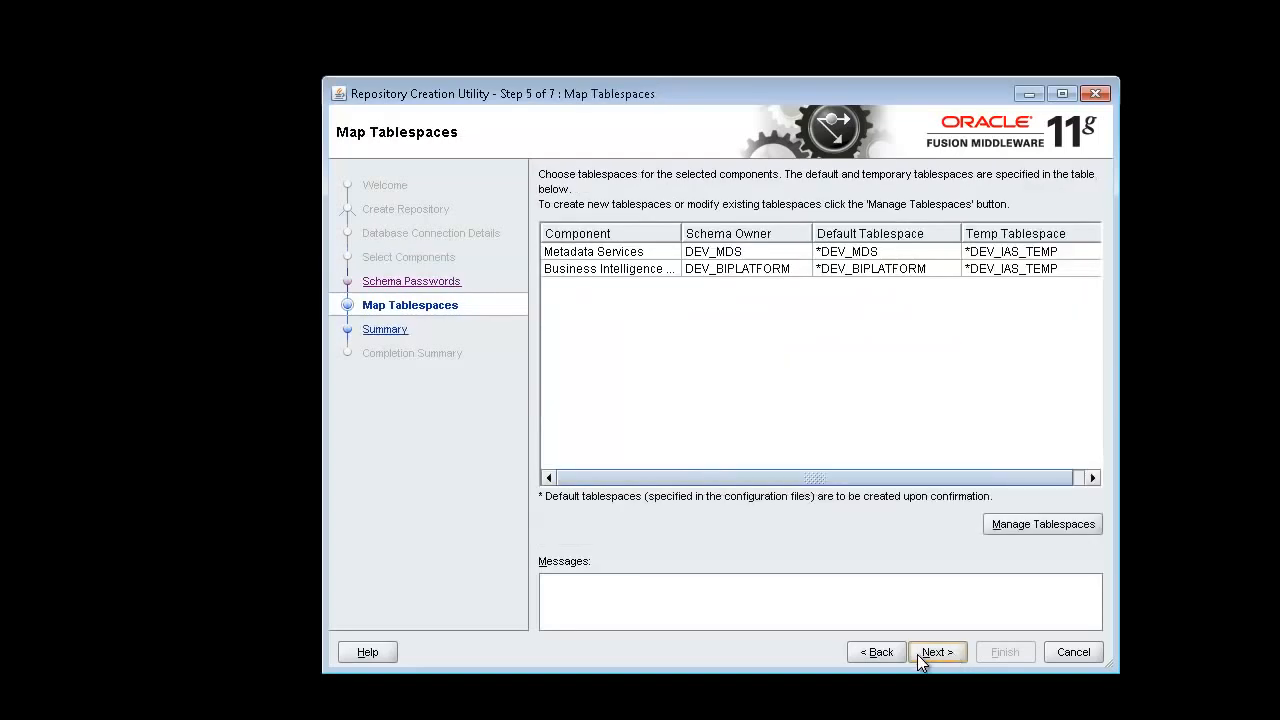
- Keep the default tablespace mapping and create the missing DEV_MDS and DEV_BIPLATFORM tablespaces
click(926, 656)
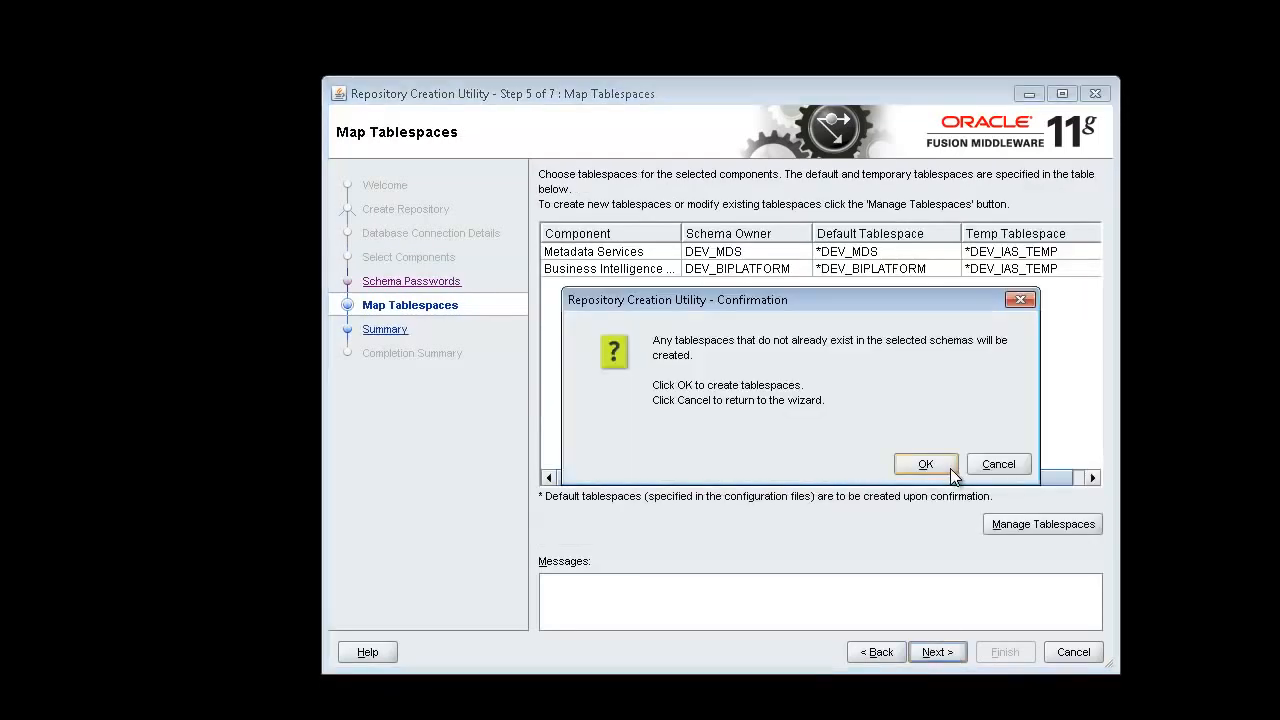
click(929, 464)
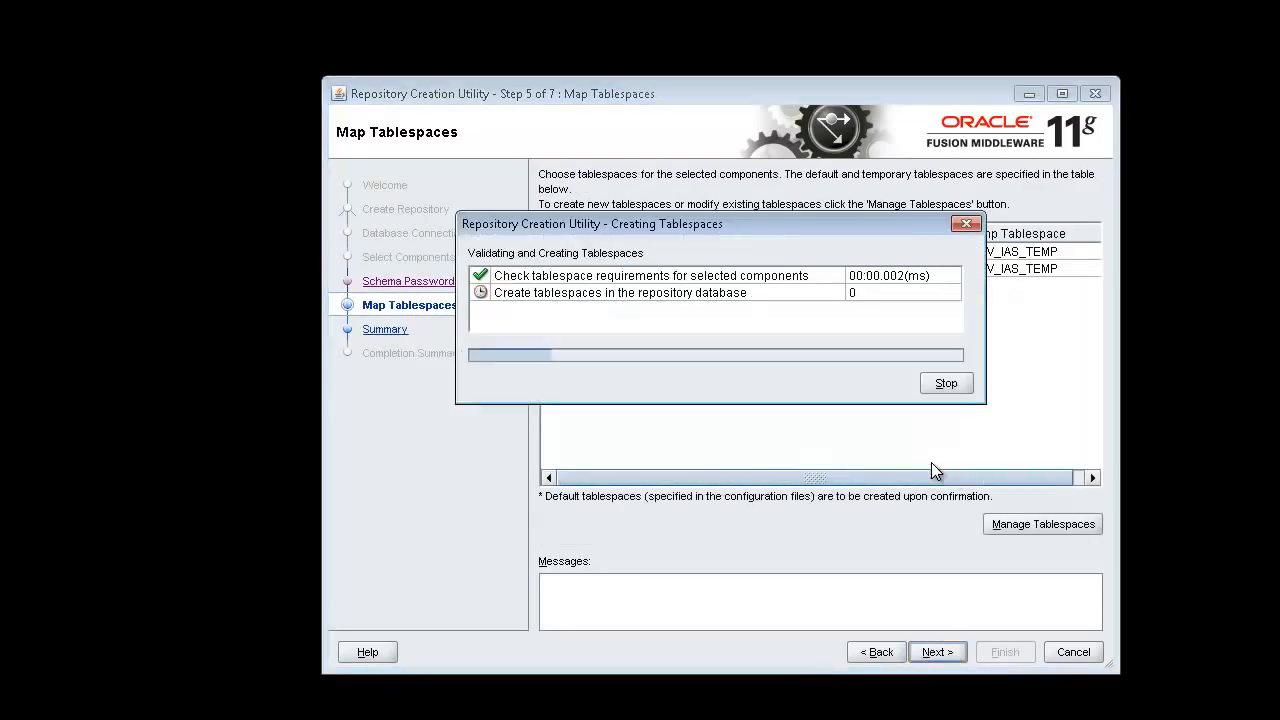
click(950, 380)
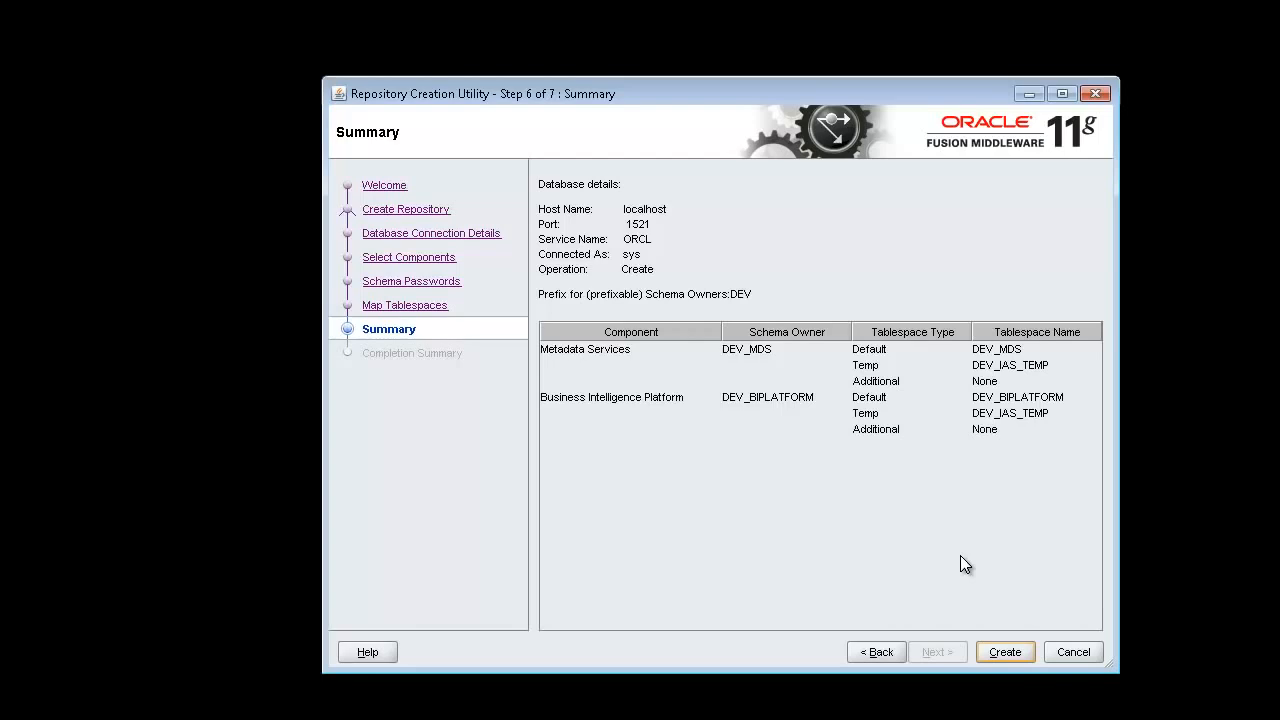
- Create the DEV repository schemas and close the Repository Creation Utility on completion
click(1018, 652)
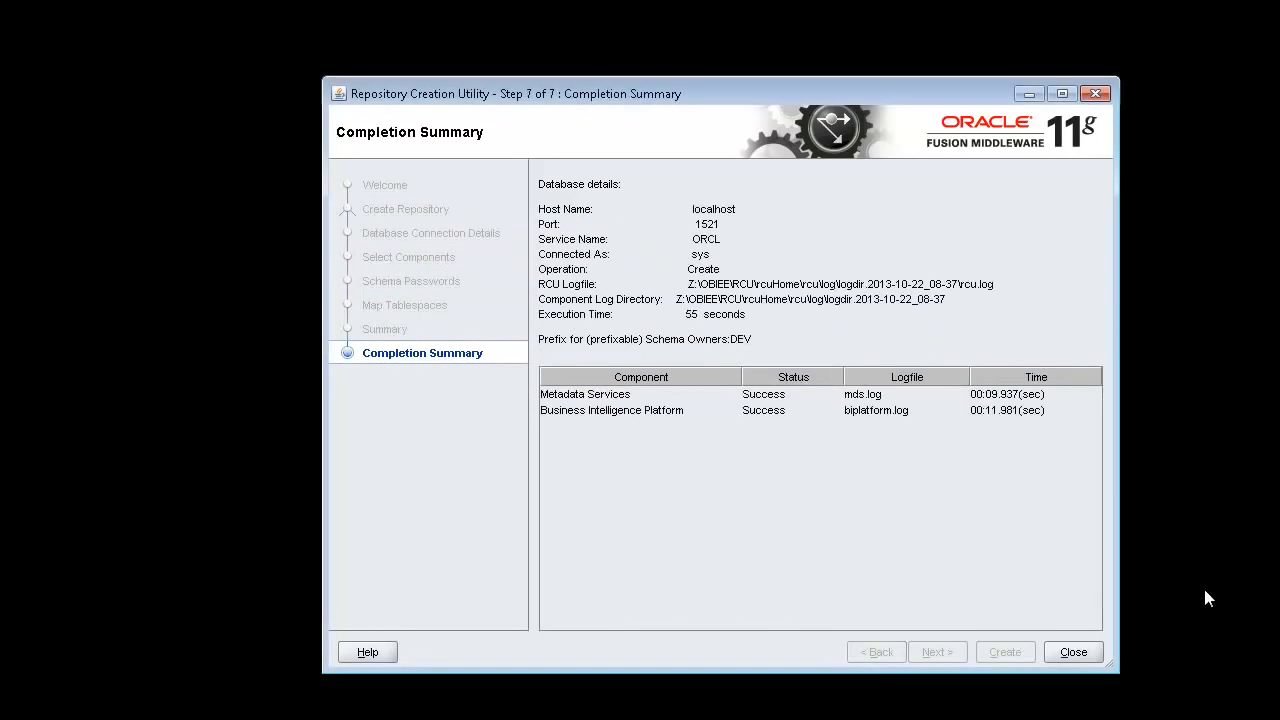
click(1078, 651)
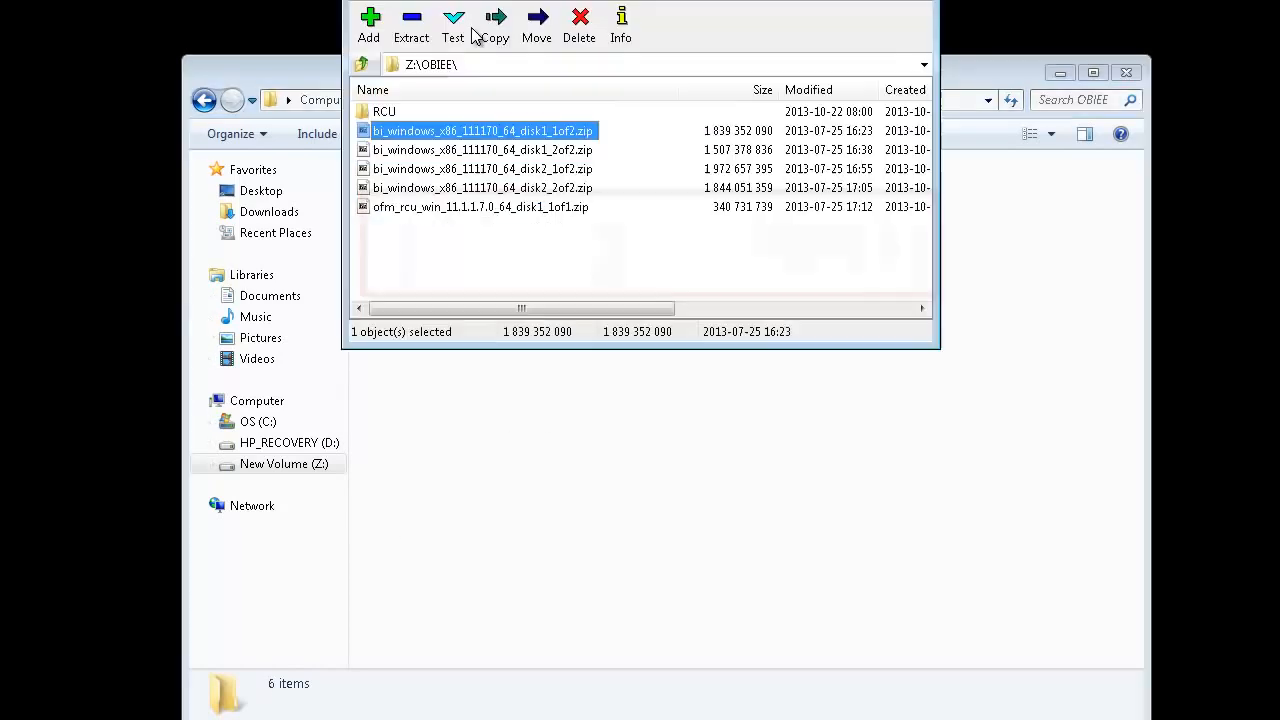
- Extract the first bi_windows disk zip into Z:\OBIEE\OBI_INSTALLER
click(411, 25)
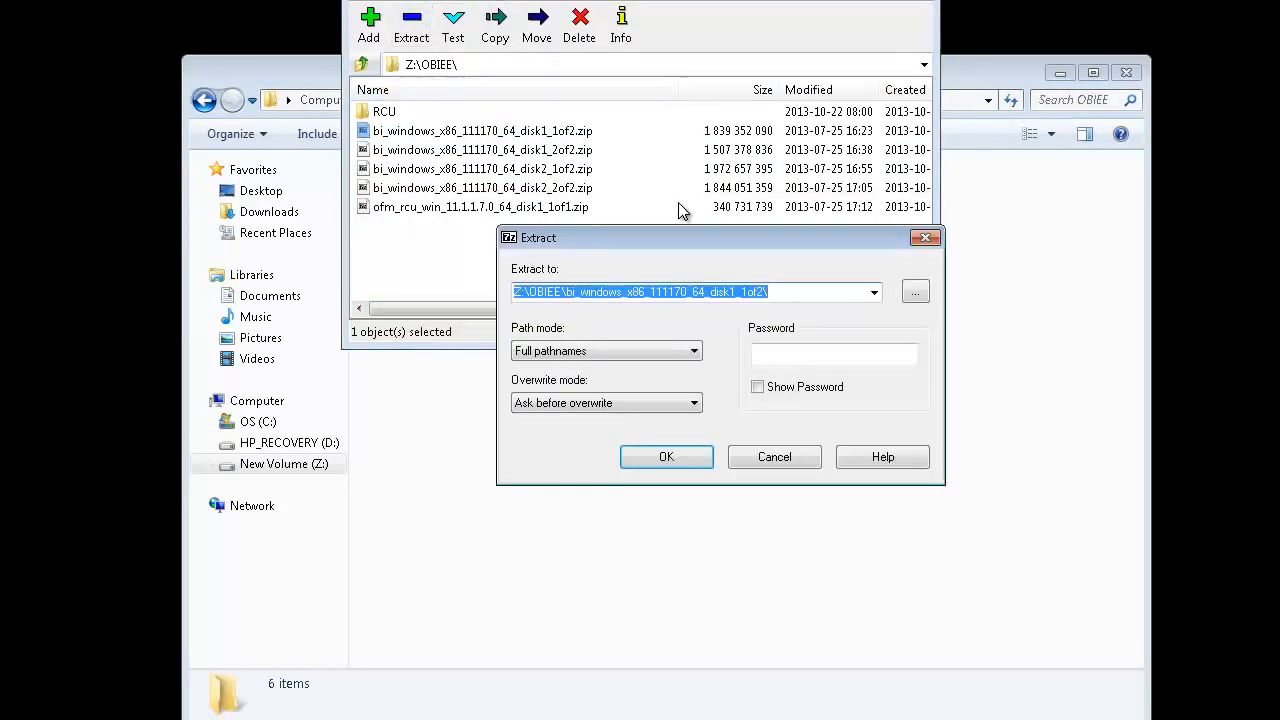
drag(568, 292, 960, 444)
text(OBI_INSTALLER)
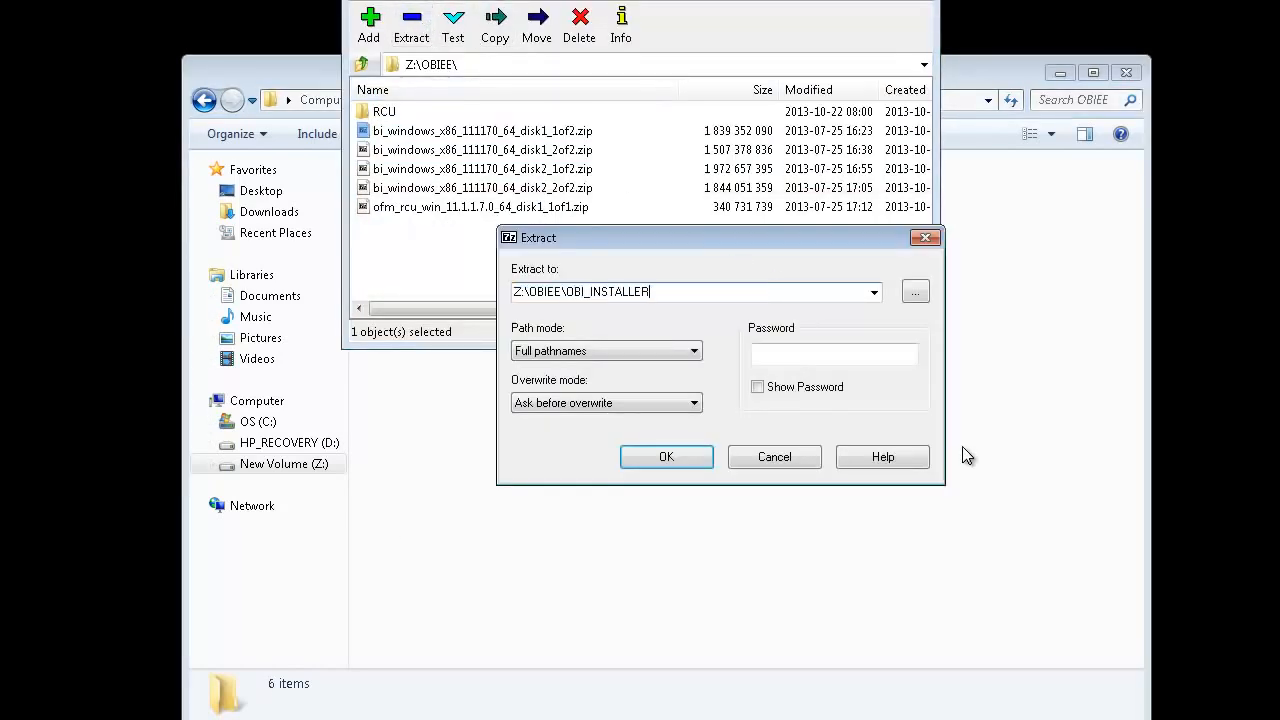
key(Return)
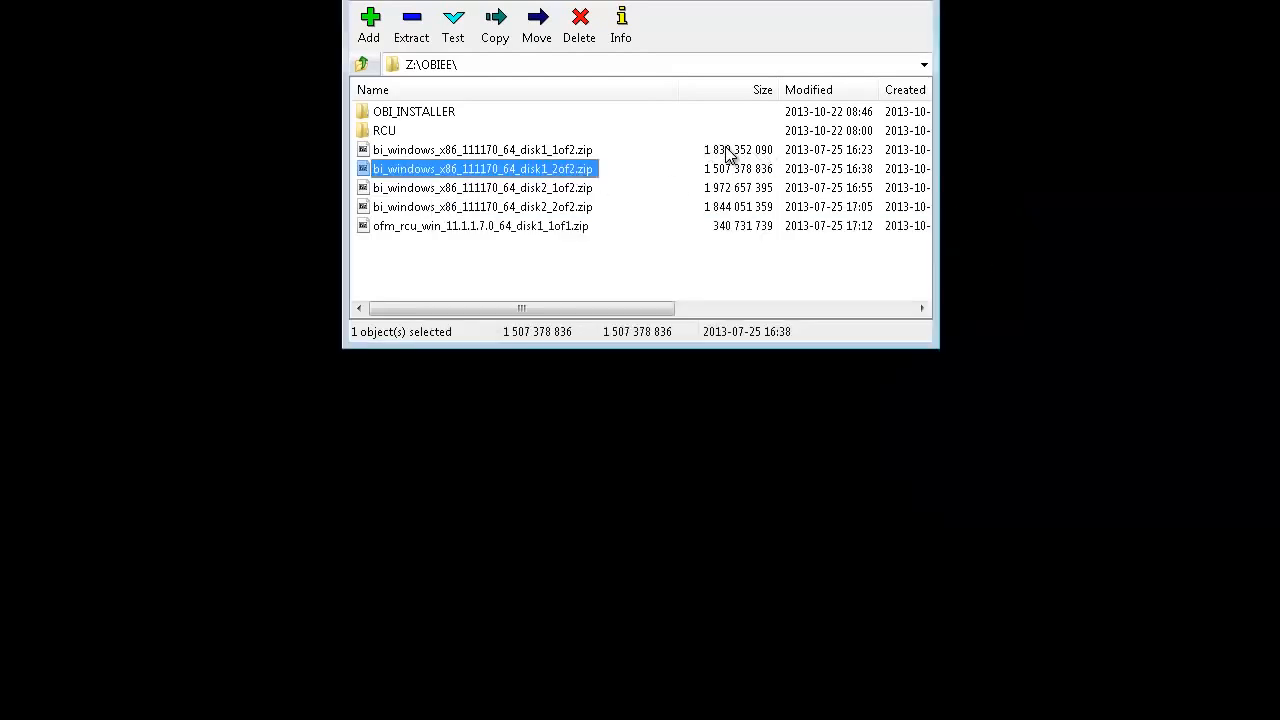
- Extract the disk1_2of2, disk2_1of2 and disk2_2of2 archives into the same OBI_INSTALLER folder
click(411, 25)
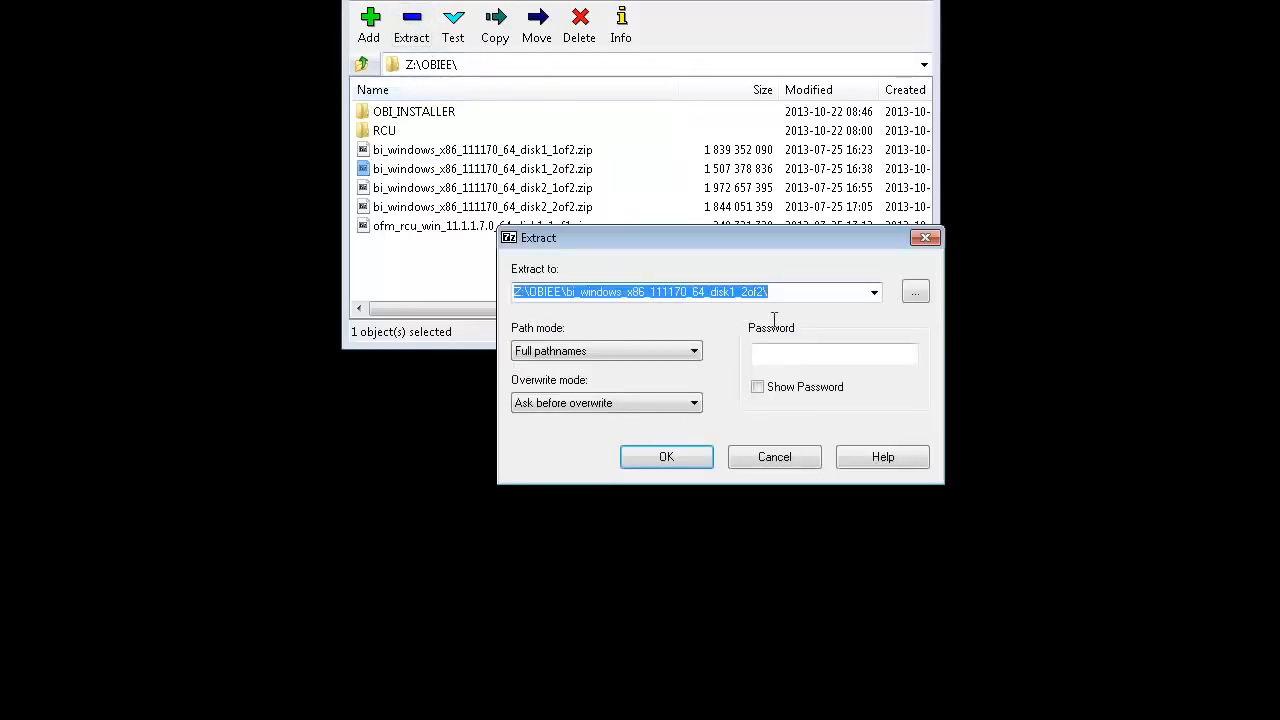
click(797, 293)
key(Down)
click(761, 297)
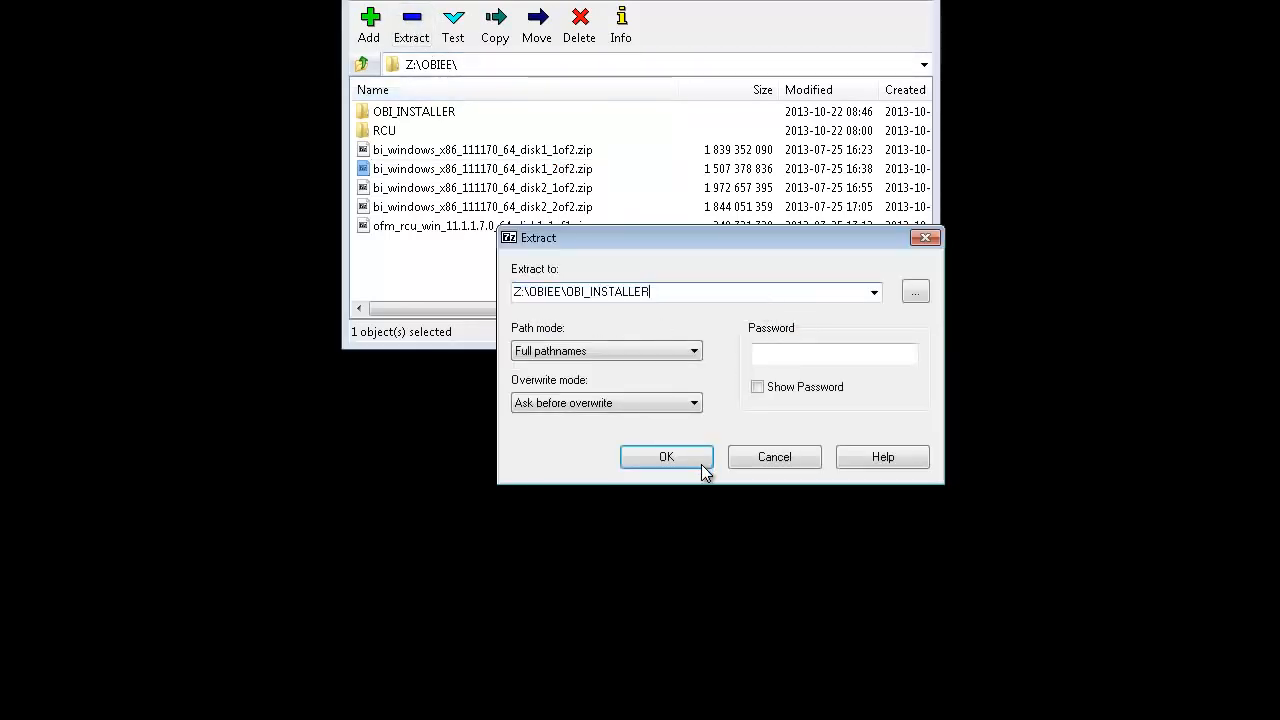
click(673, 460)
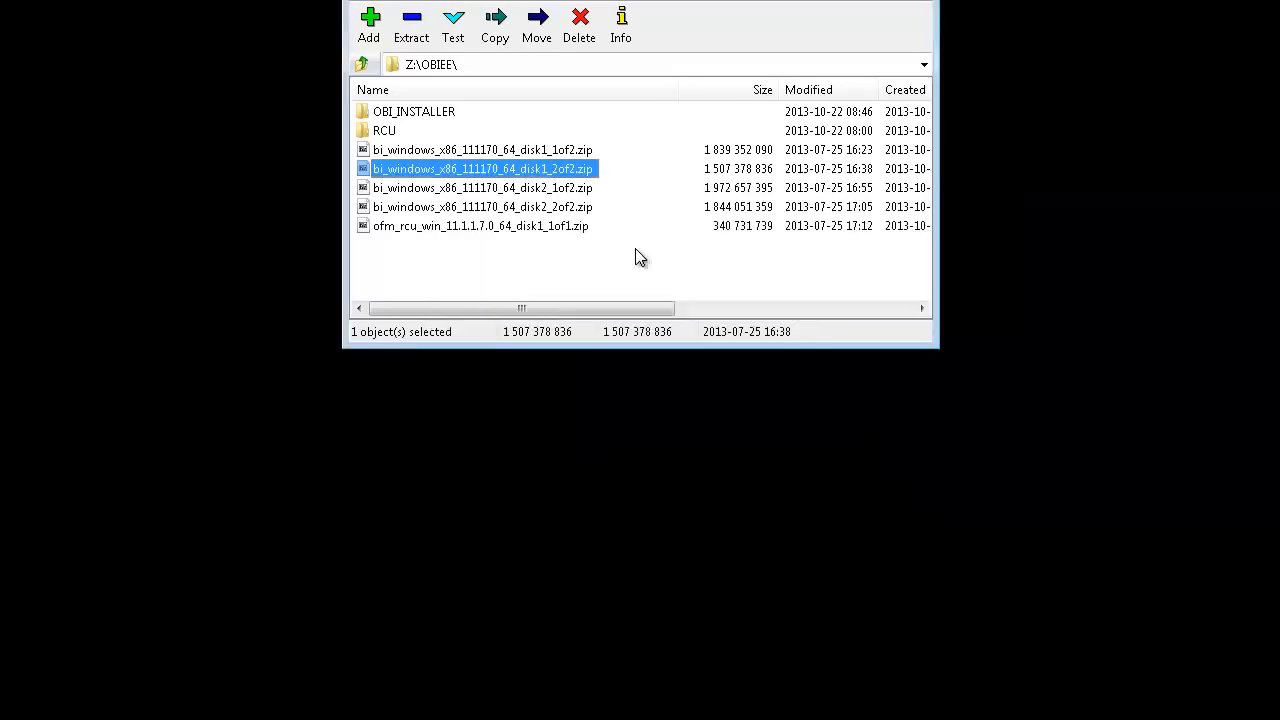
click(582, 190)
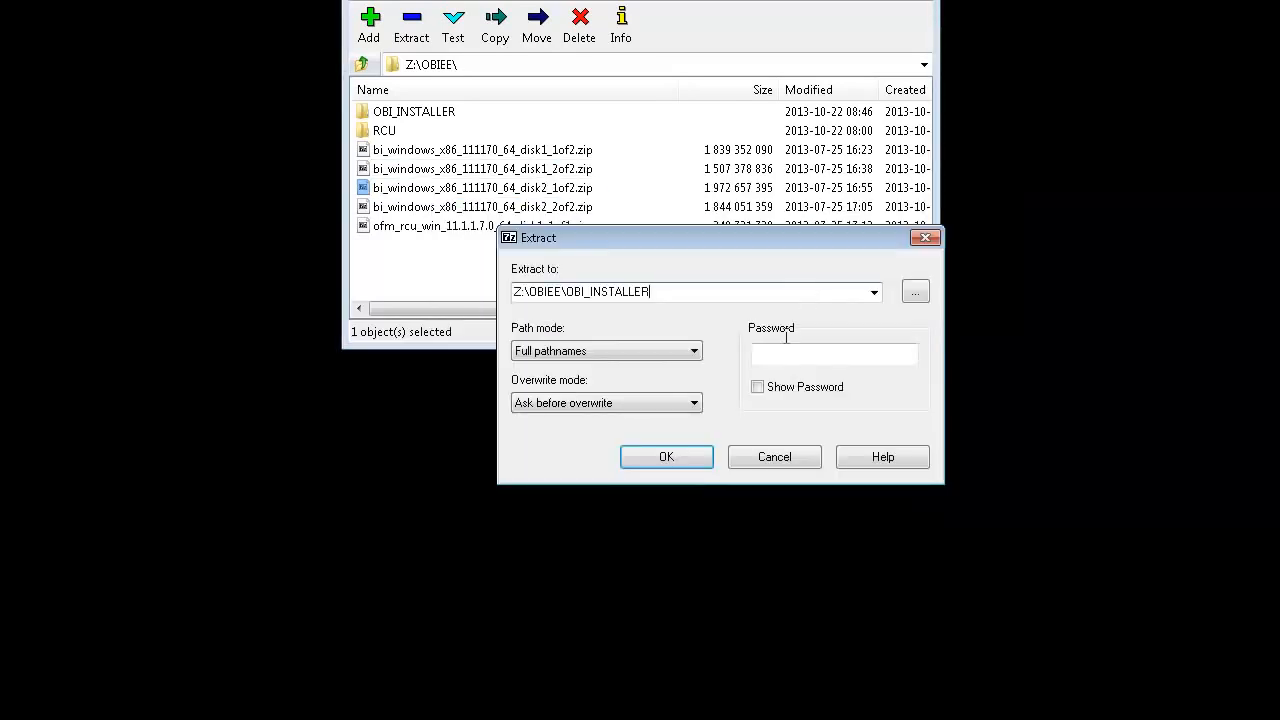
click(666, 457)
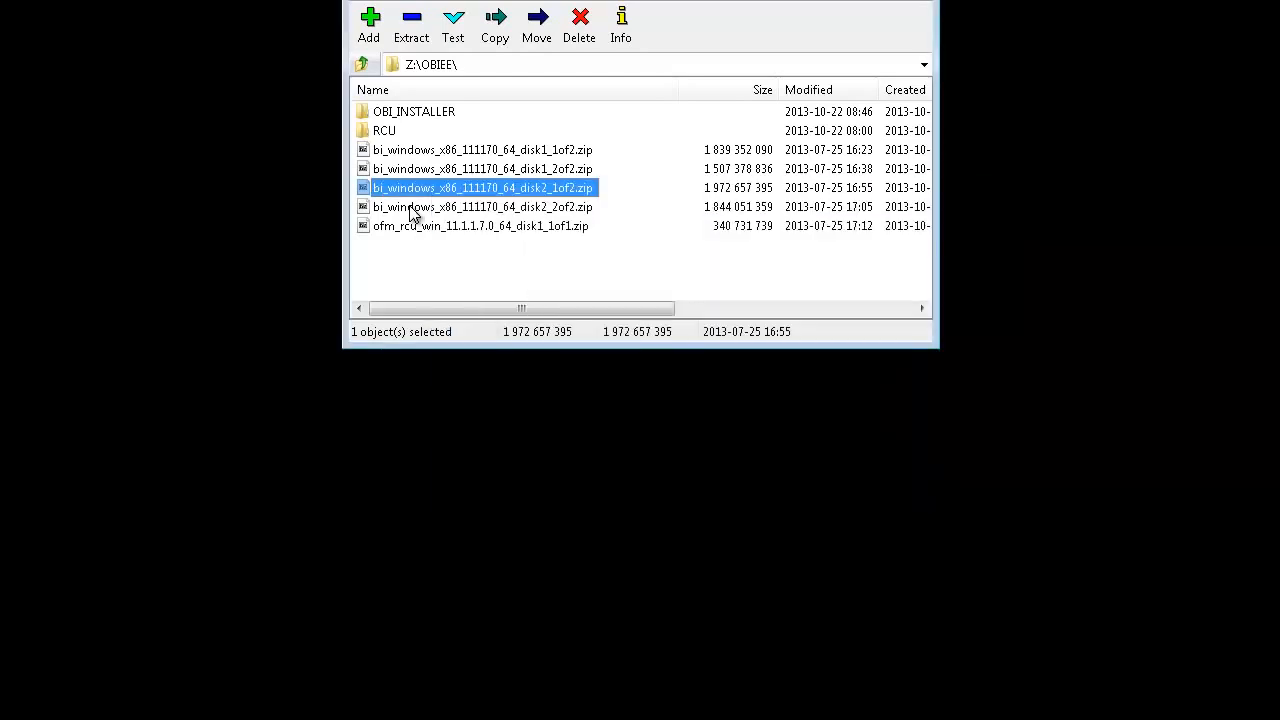
click(413, 207)
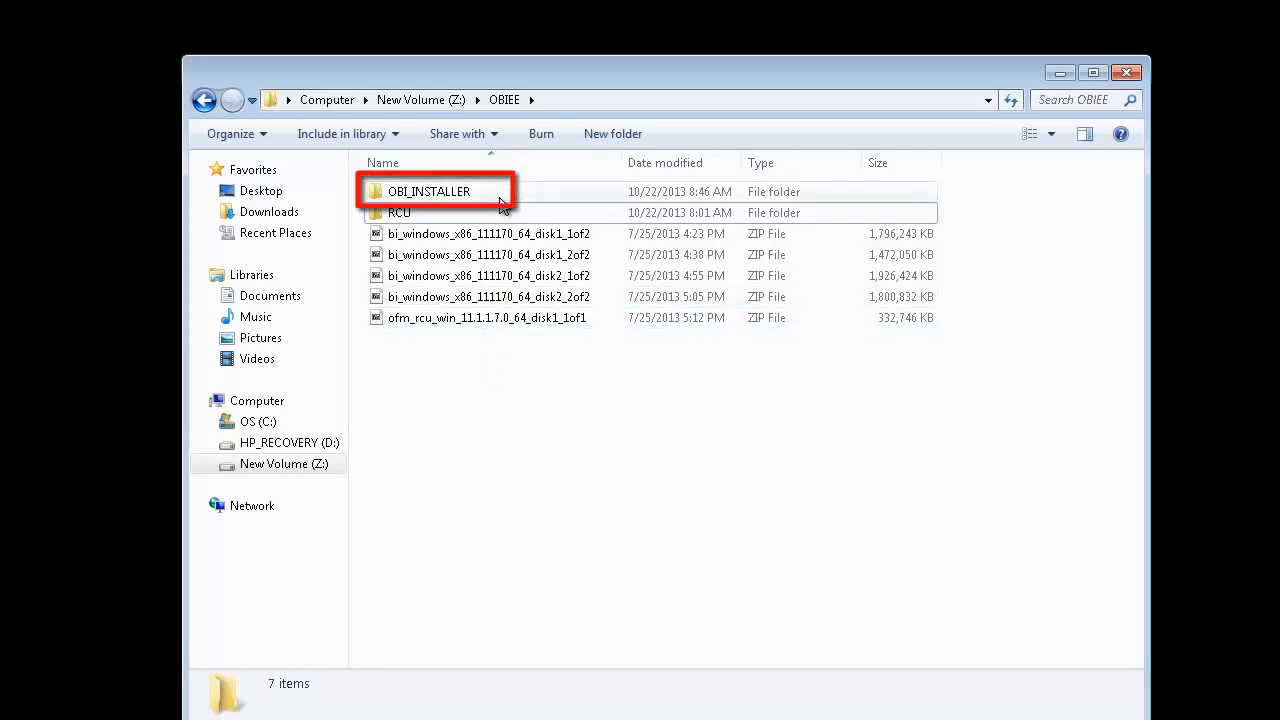
- Run setup from OBI_INSTALLER\bishiphome\Disk1 as administrator
double_click(502, 203)
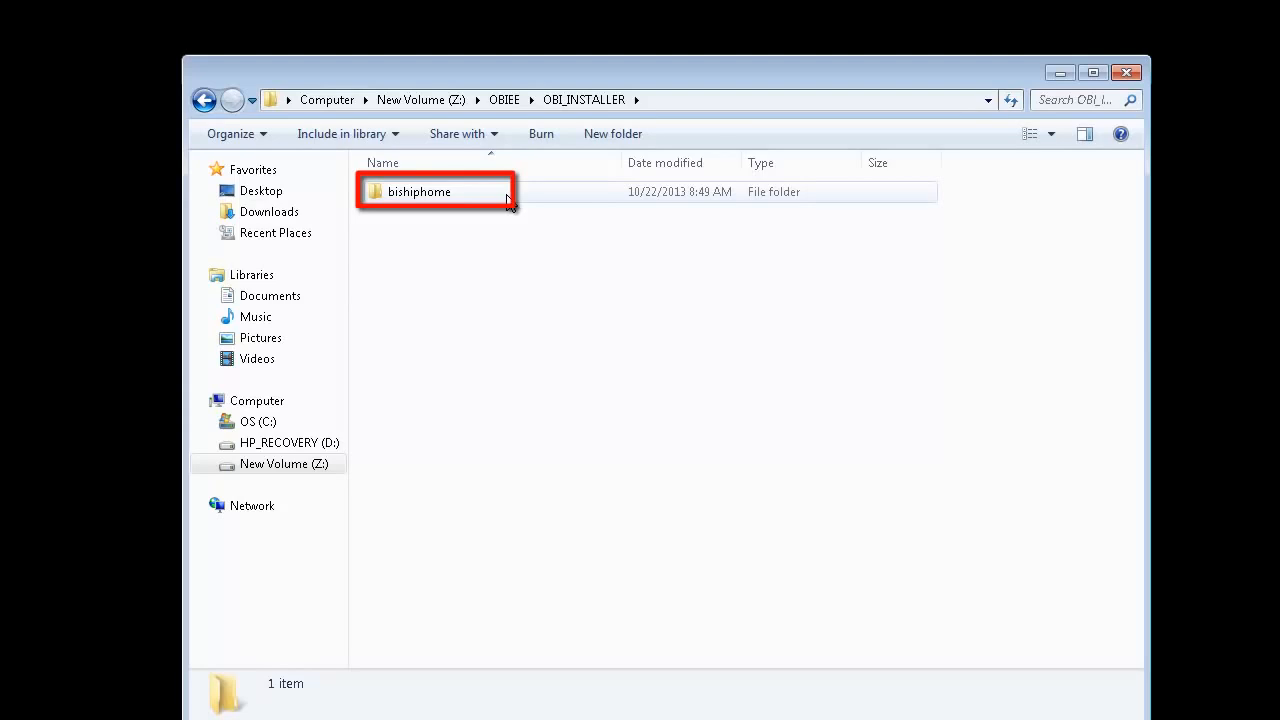
double_click(507, 201)
double_click(506, 197)
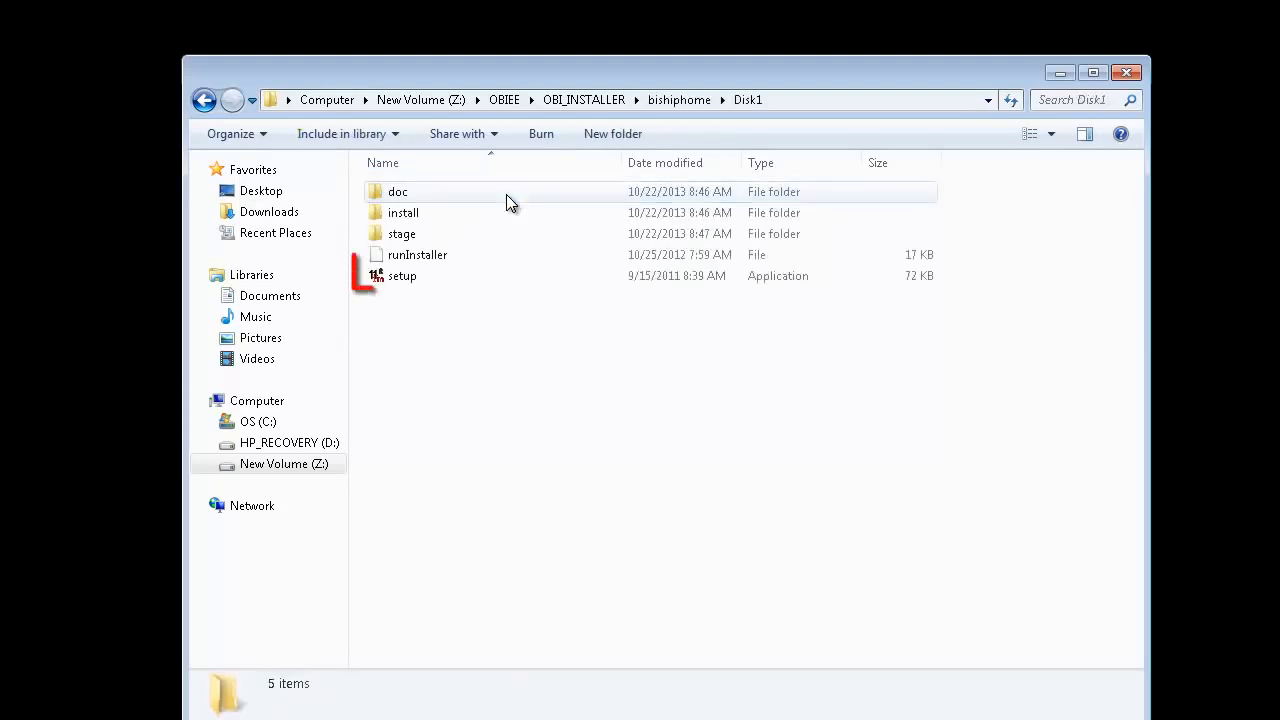
click(478, 280)
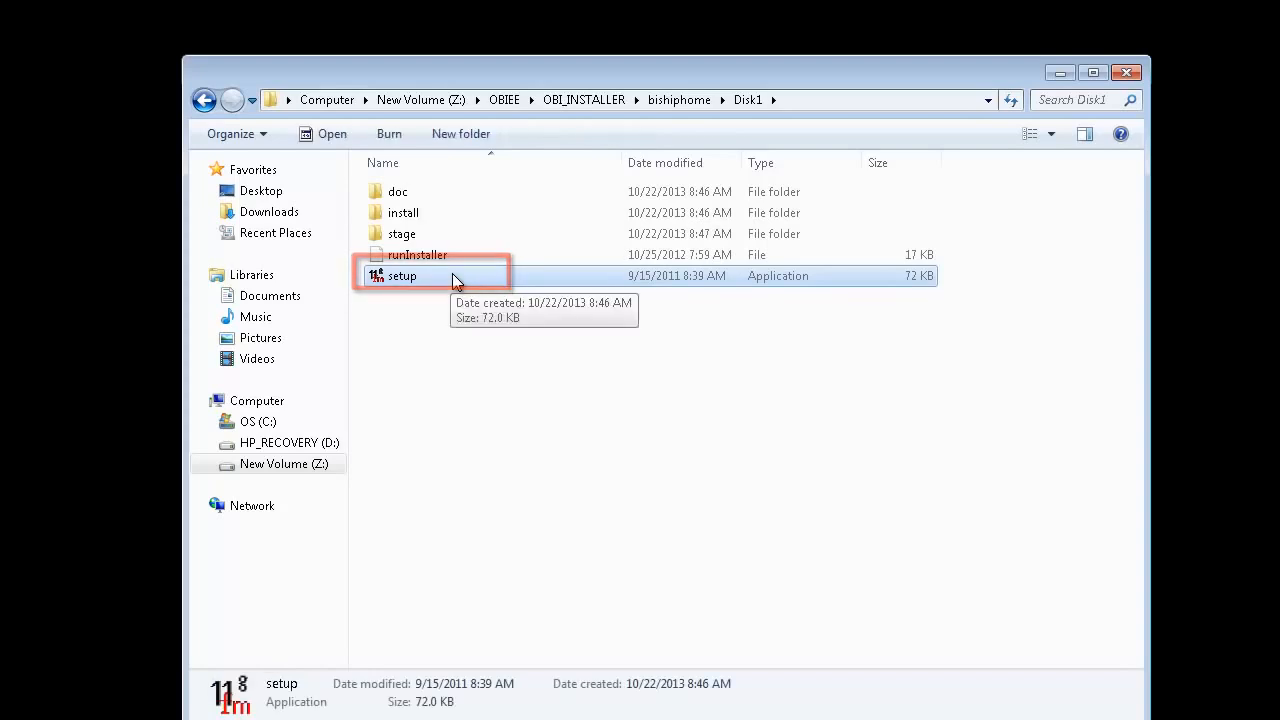
right_click(452, 274)
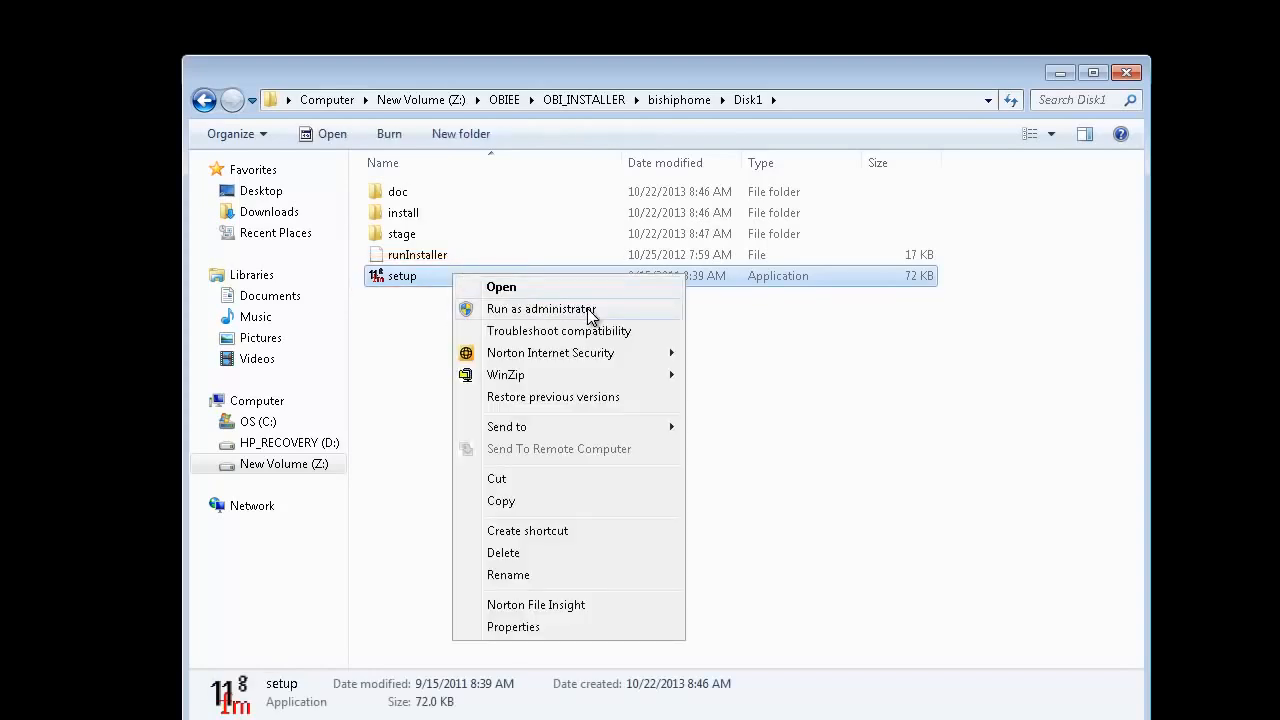
click(541, 309)
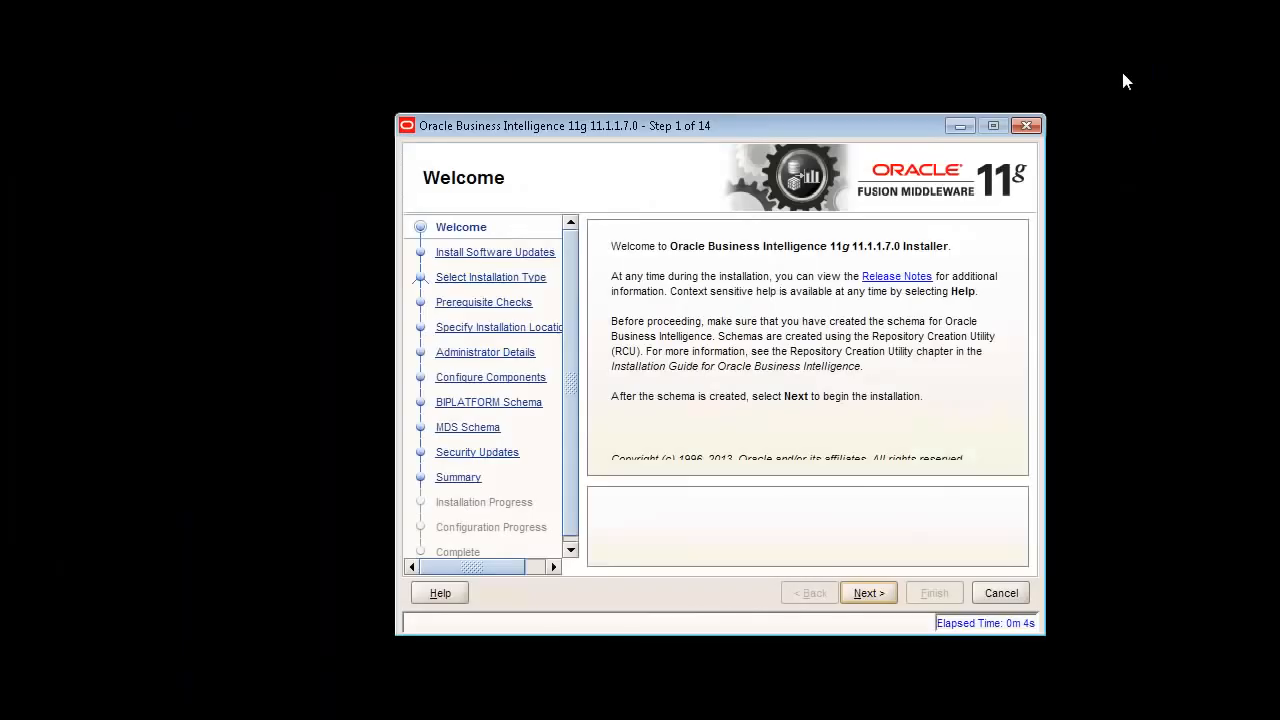
- Skip software updates and choose the Enterprise Install type
click(868, 593)
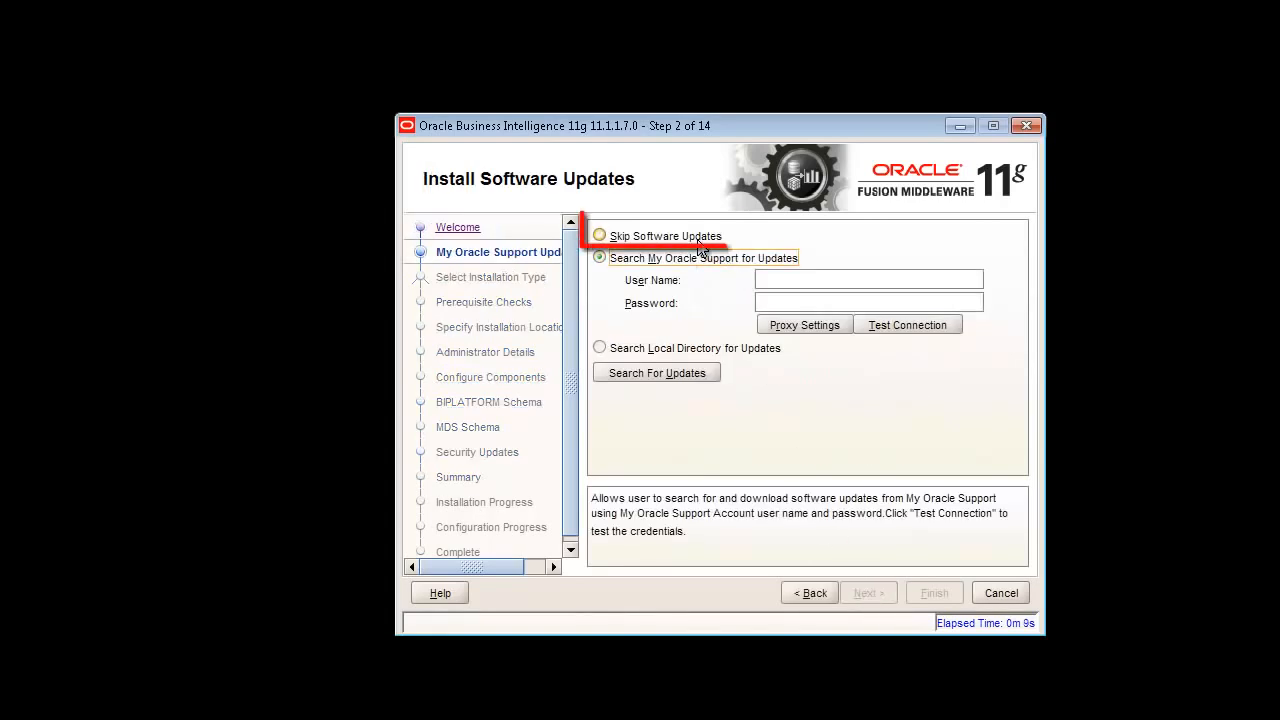
click(699, 240)
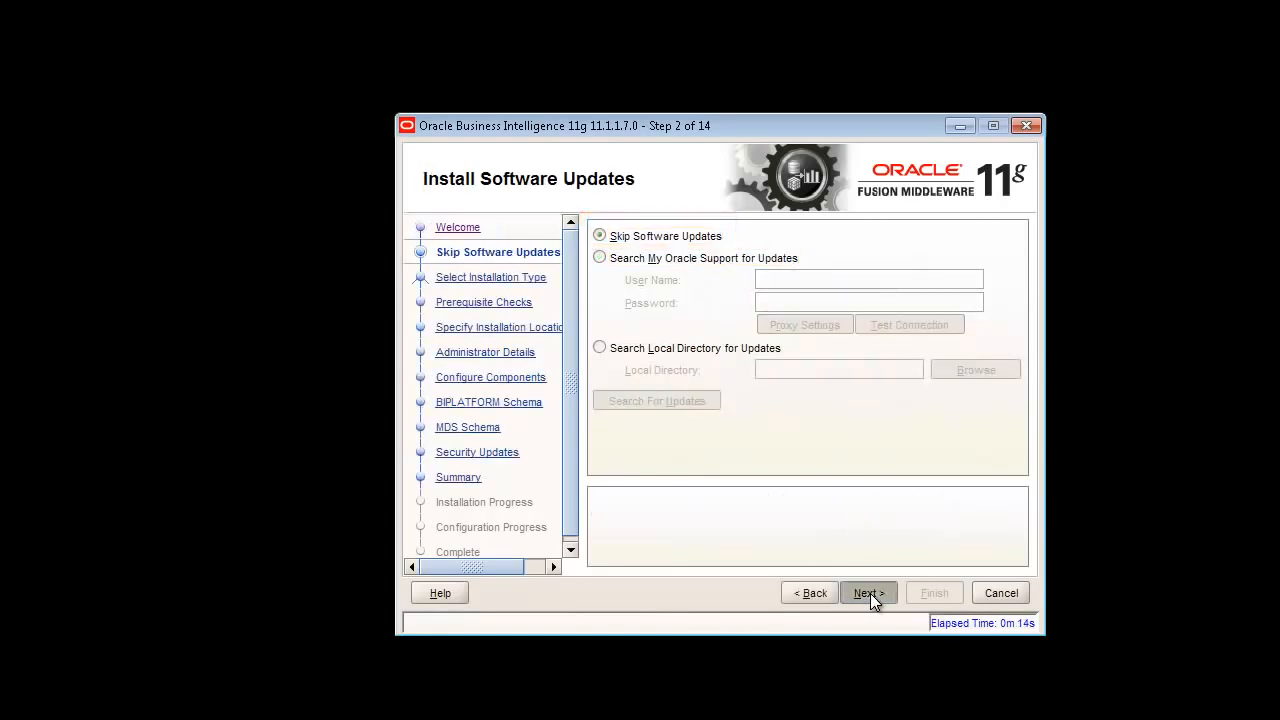
click(870, 593)
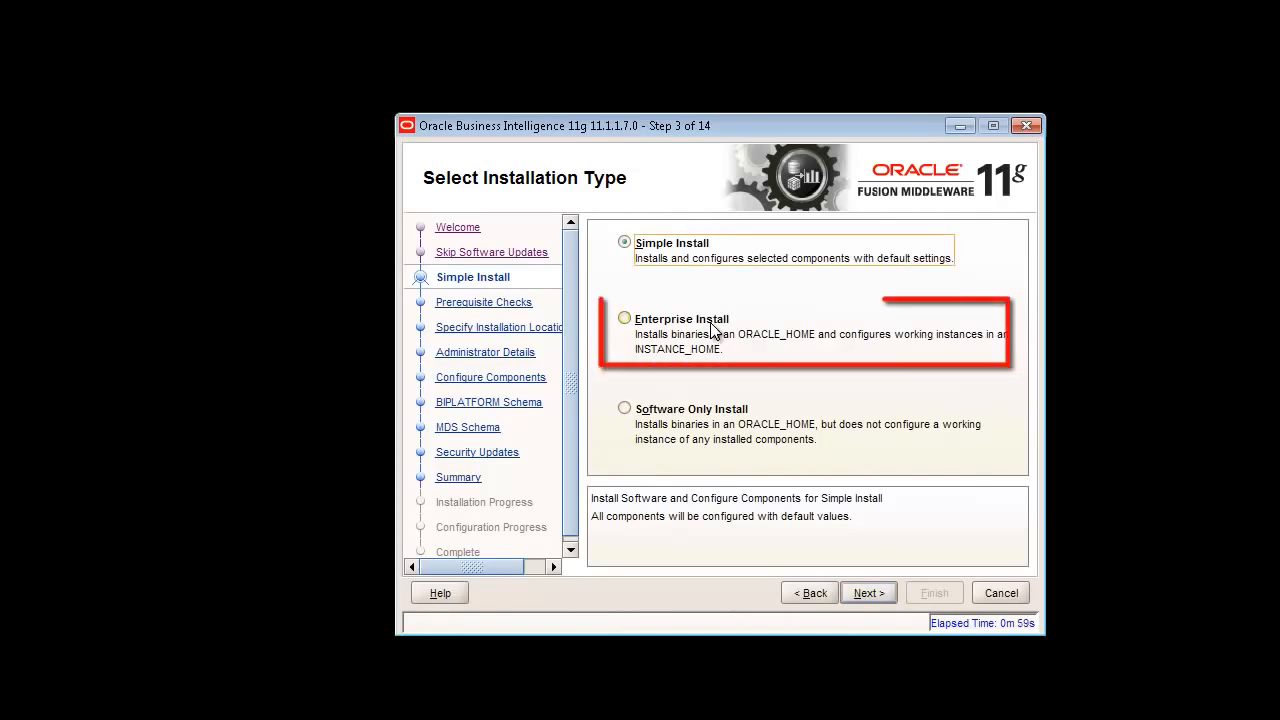
click(711, 326)
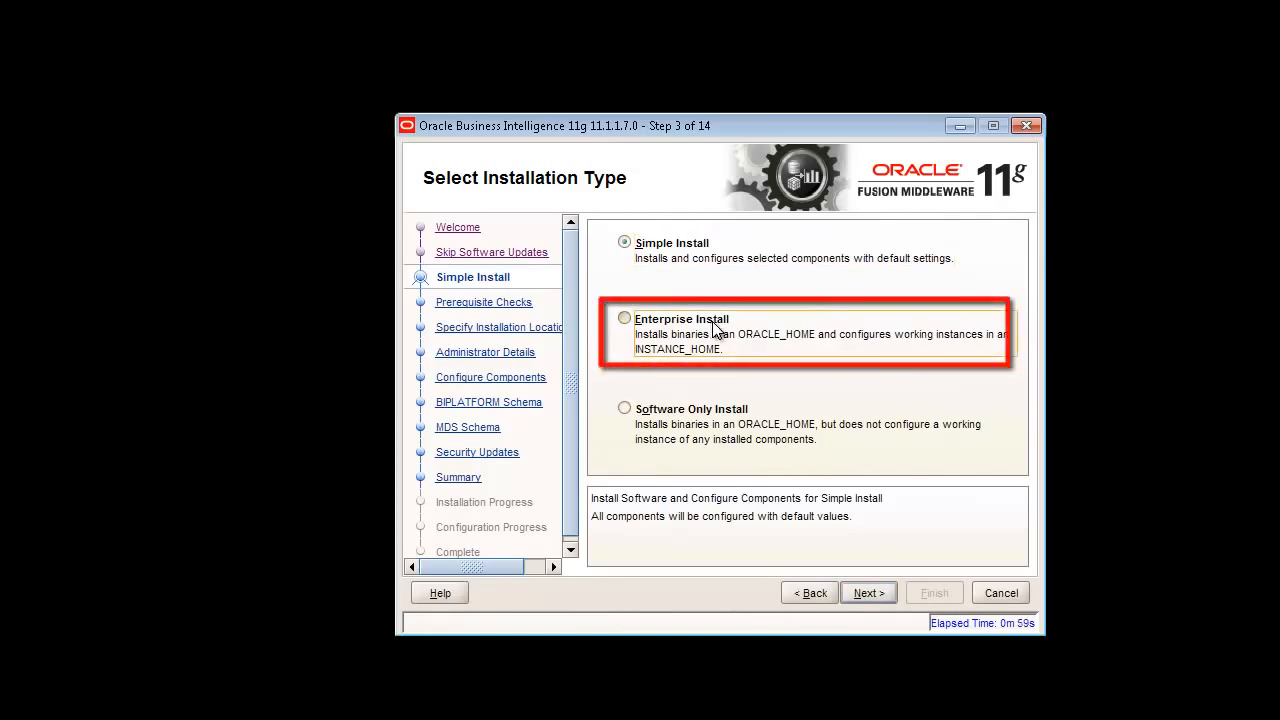
- Pass the prerequisite checks and define the new BI system with the weblogic password
click(873, 593)
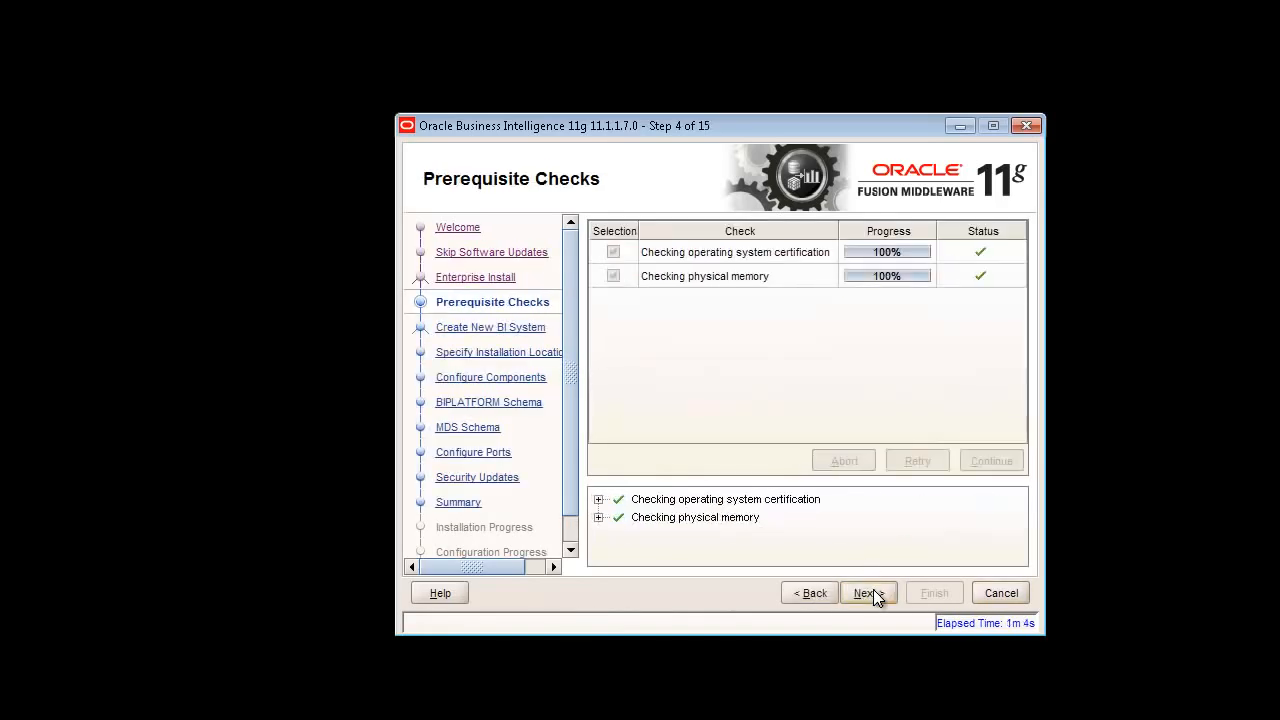
click(872, 594)
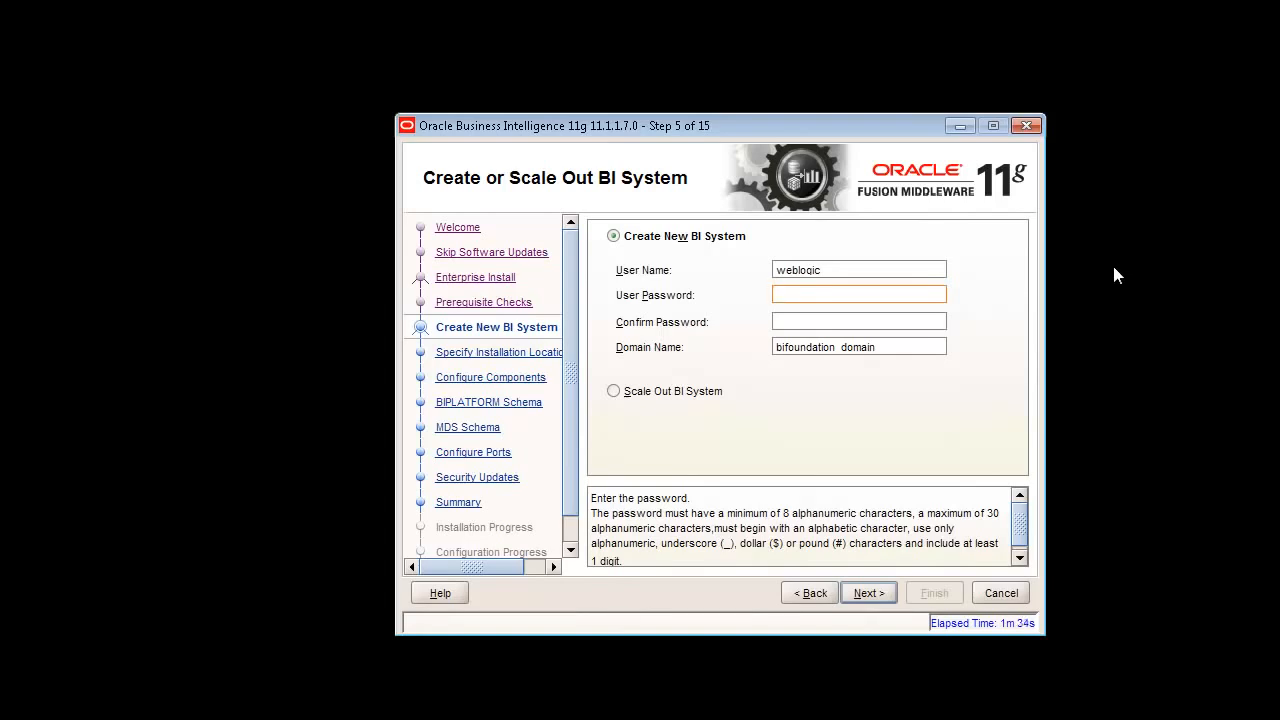
text(w)
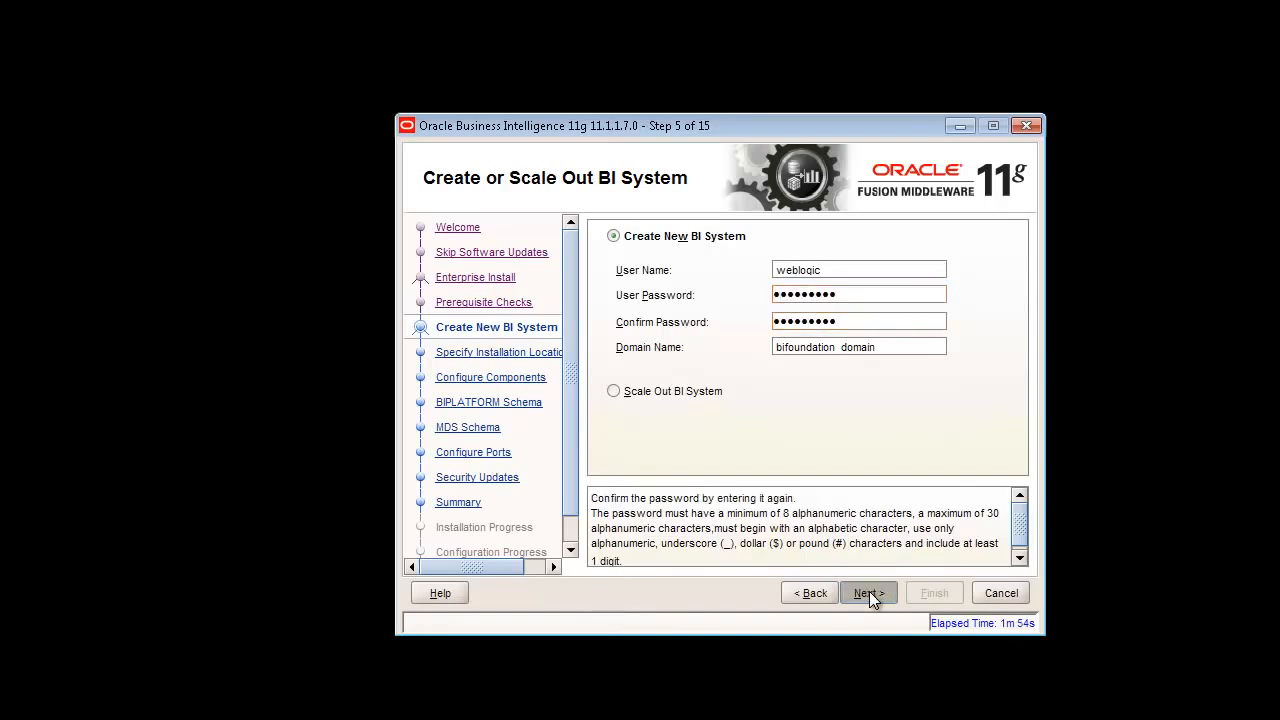
click(868, 593)
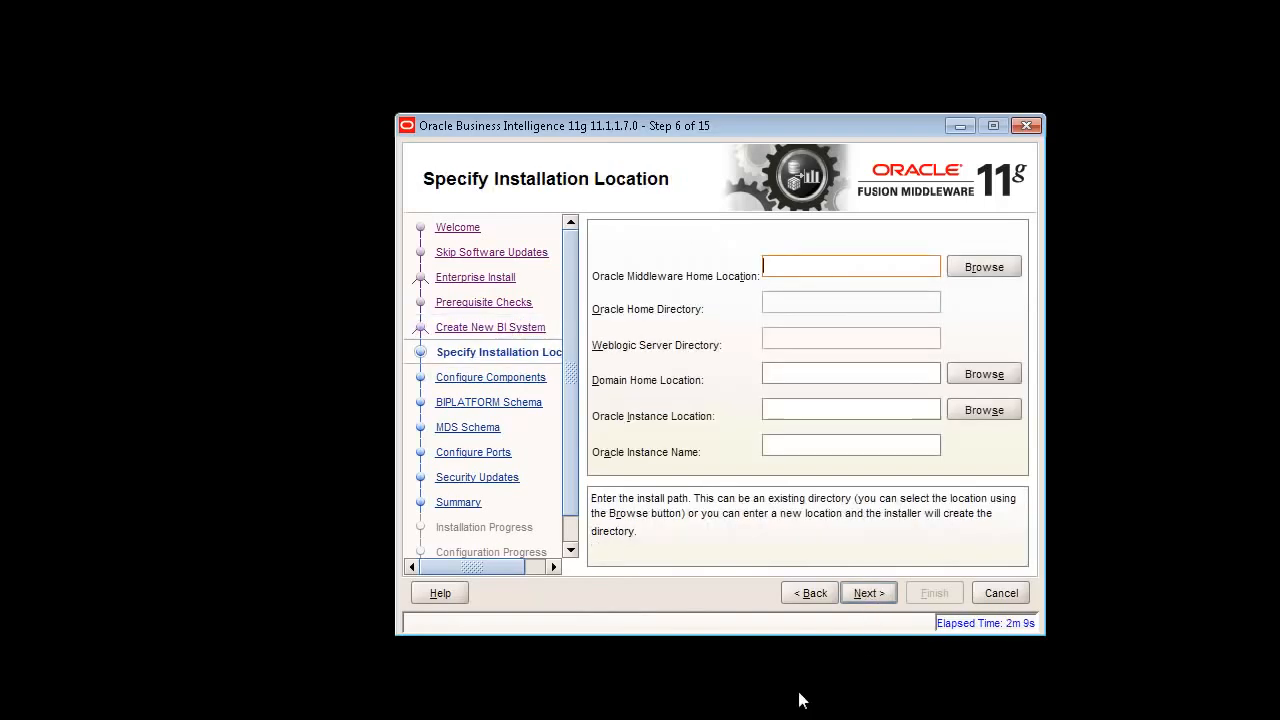
- Create Z:\OBI_MW as the Middleware Home and accept the FAT file system warning
click(984, 268)
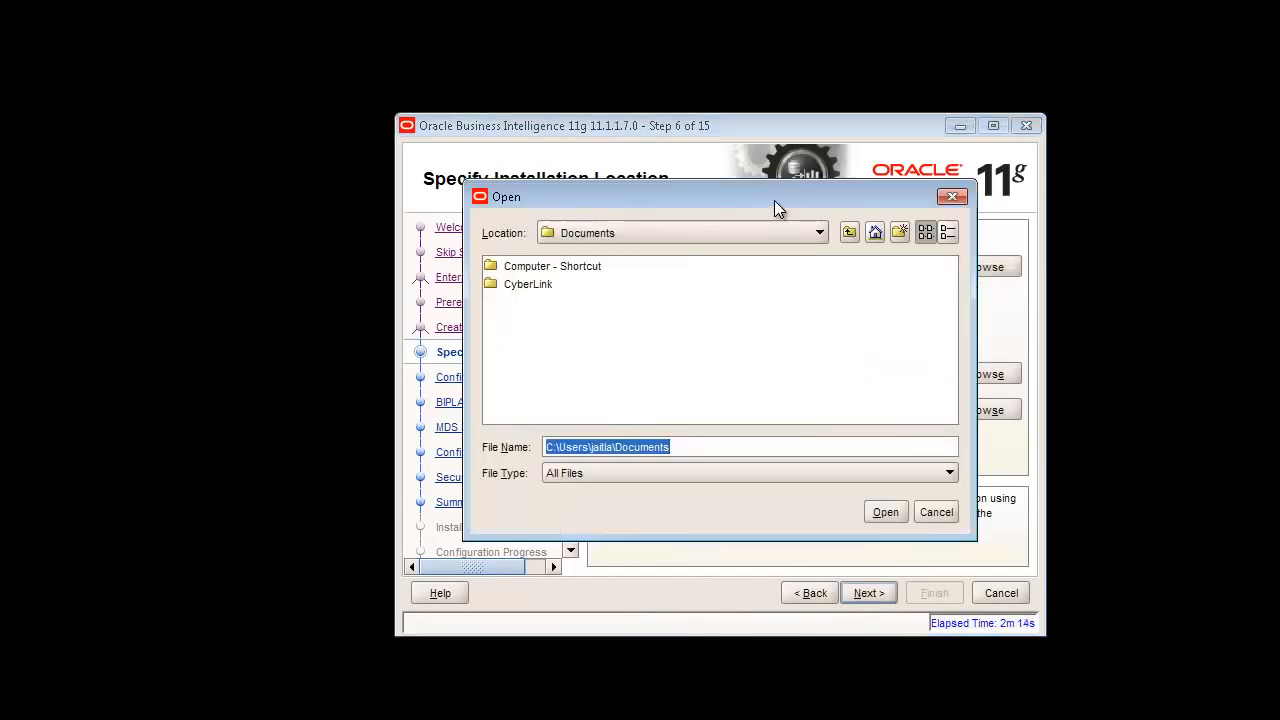
click(774, 228)
click(620, 380)
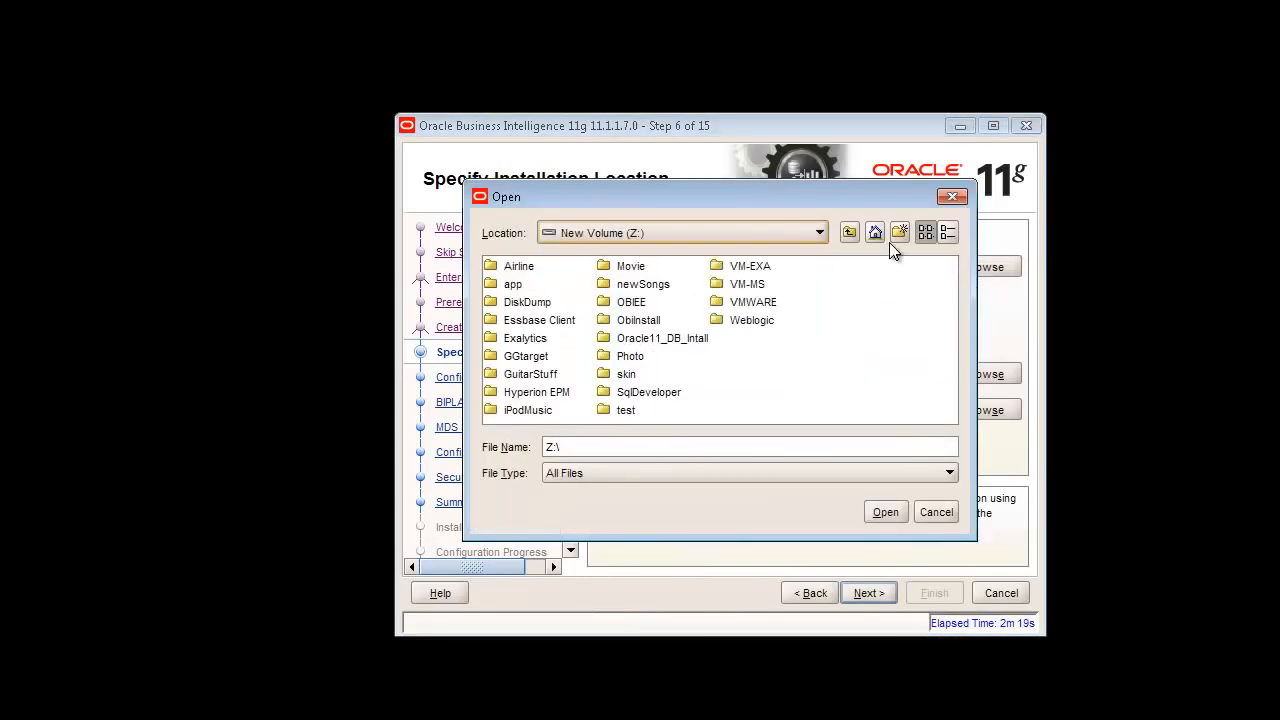
click(898, 230)
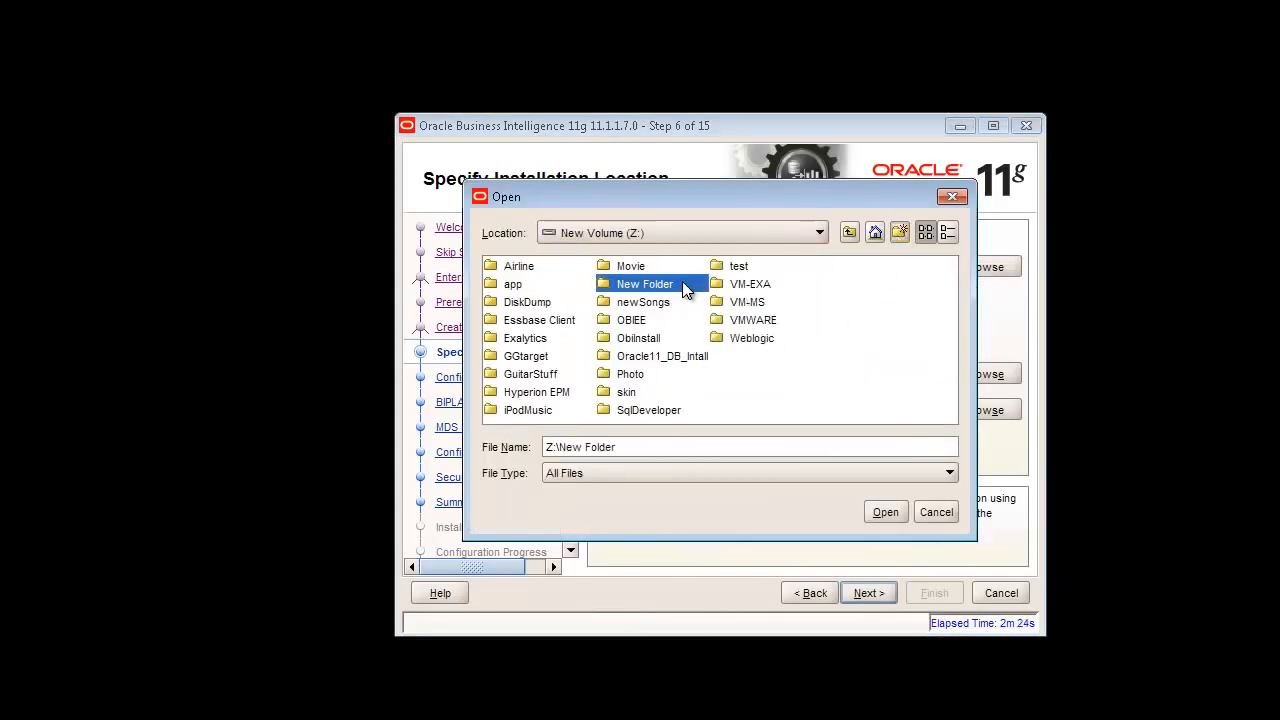
click(682, 284)
text(OBI_MW)
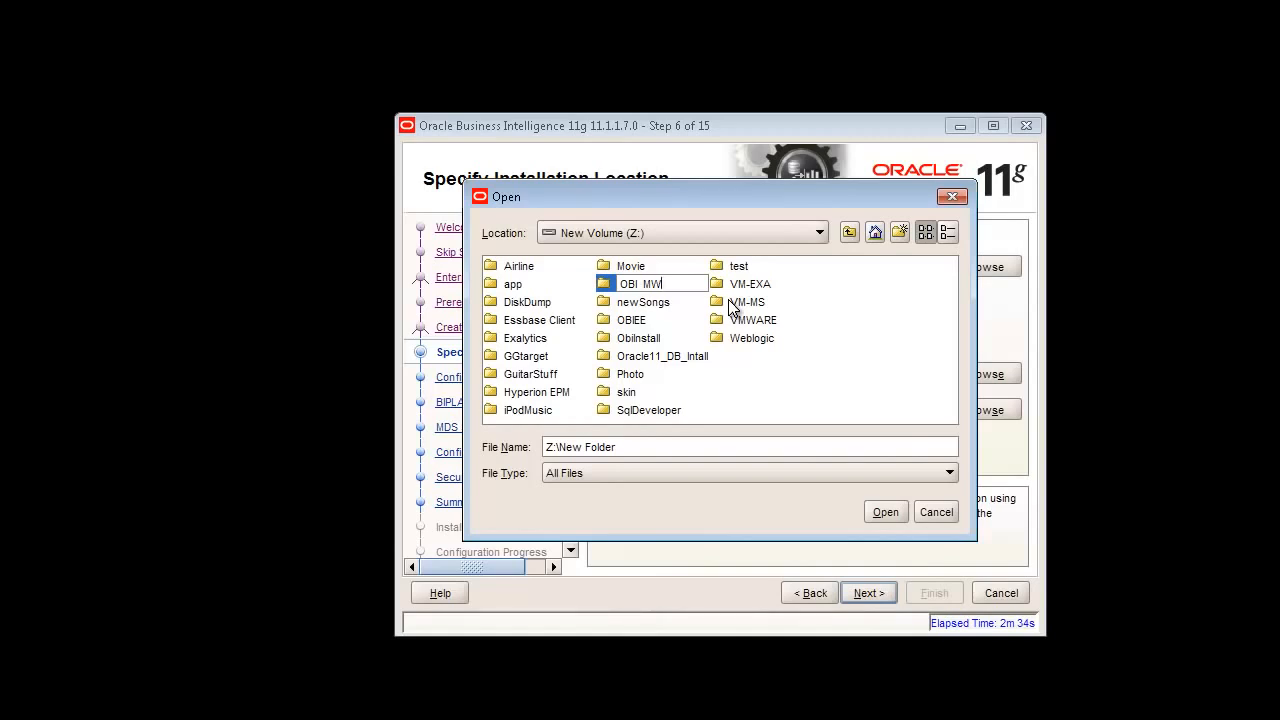
key(Return)
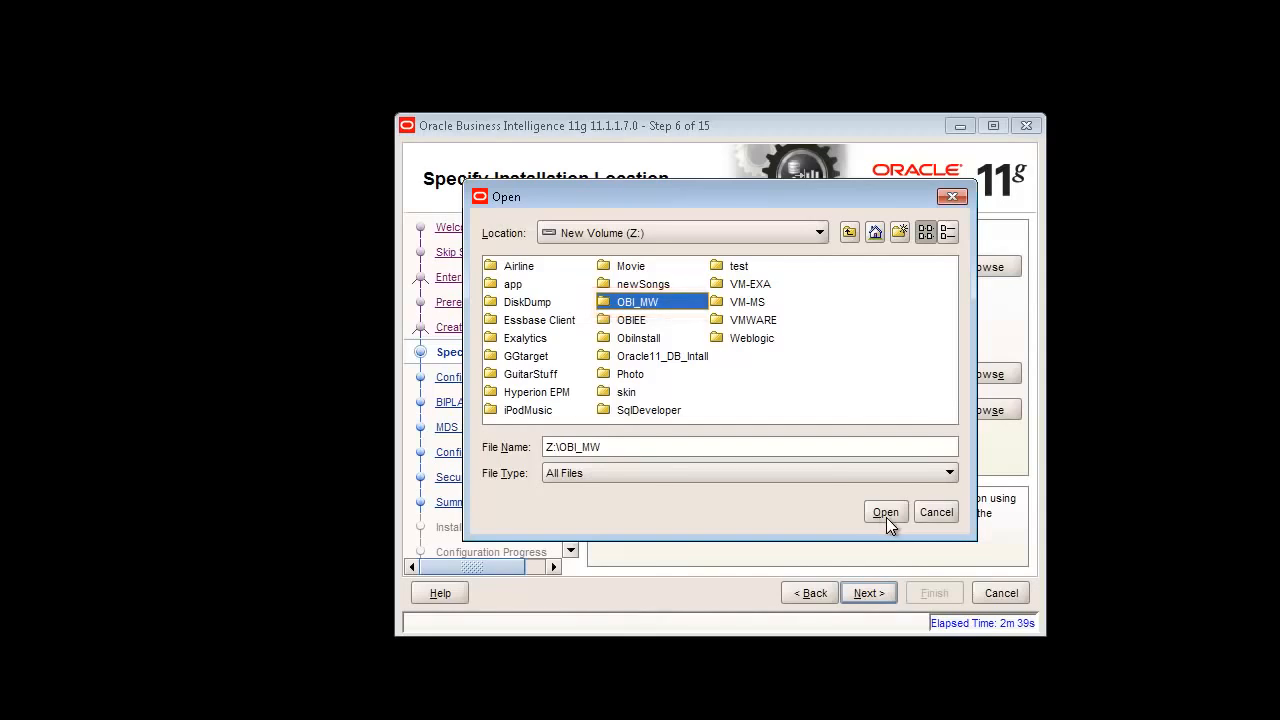
click(886, 513)
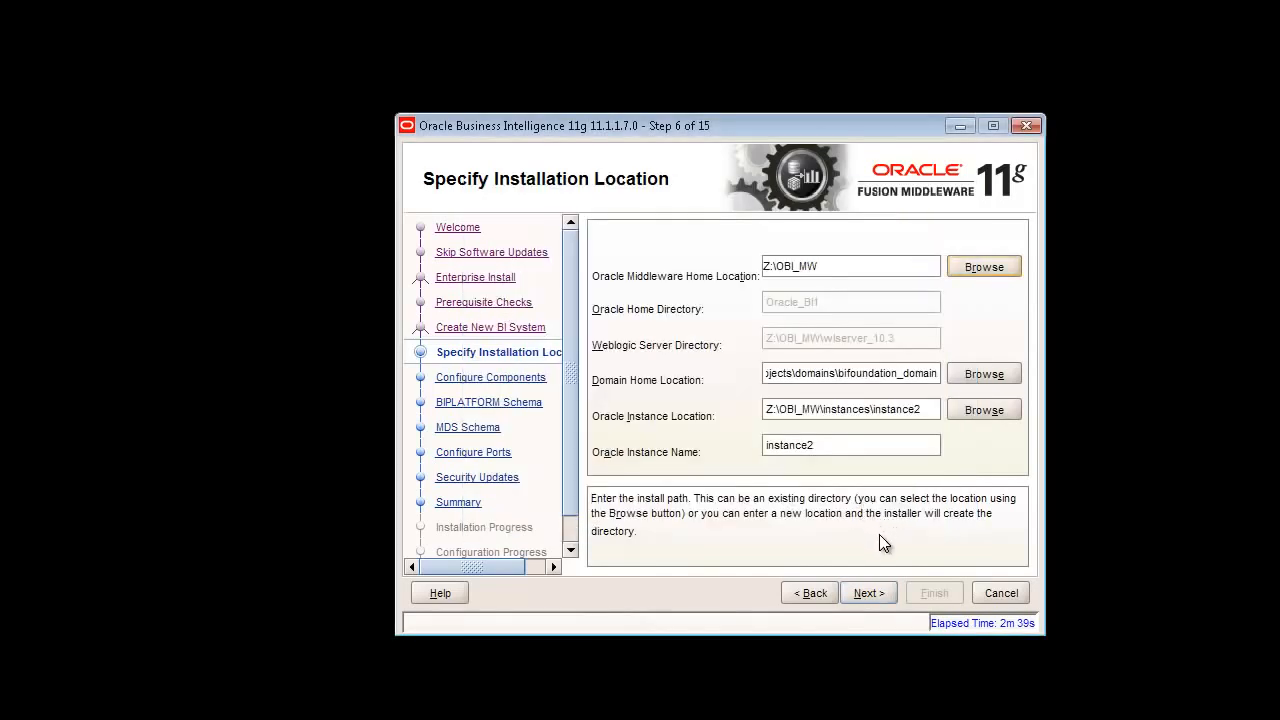
click(872, 593)
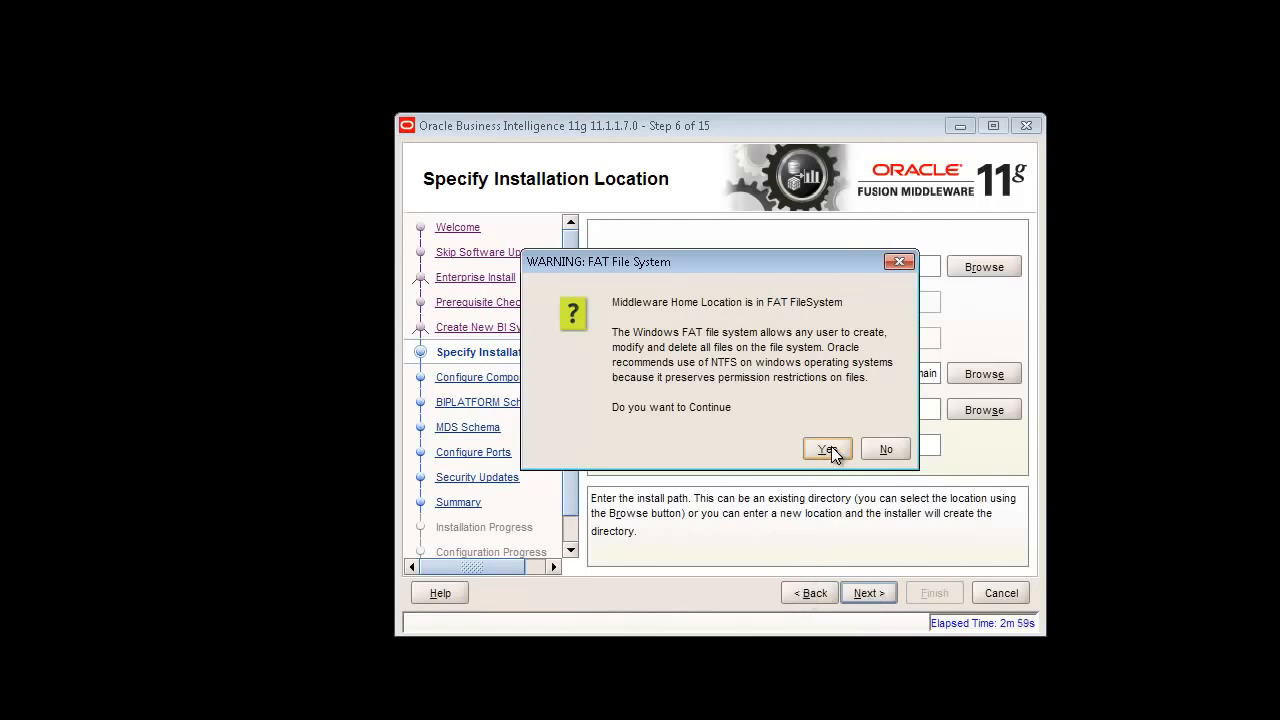
click(822, 449)
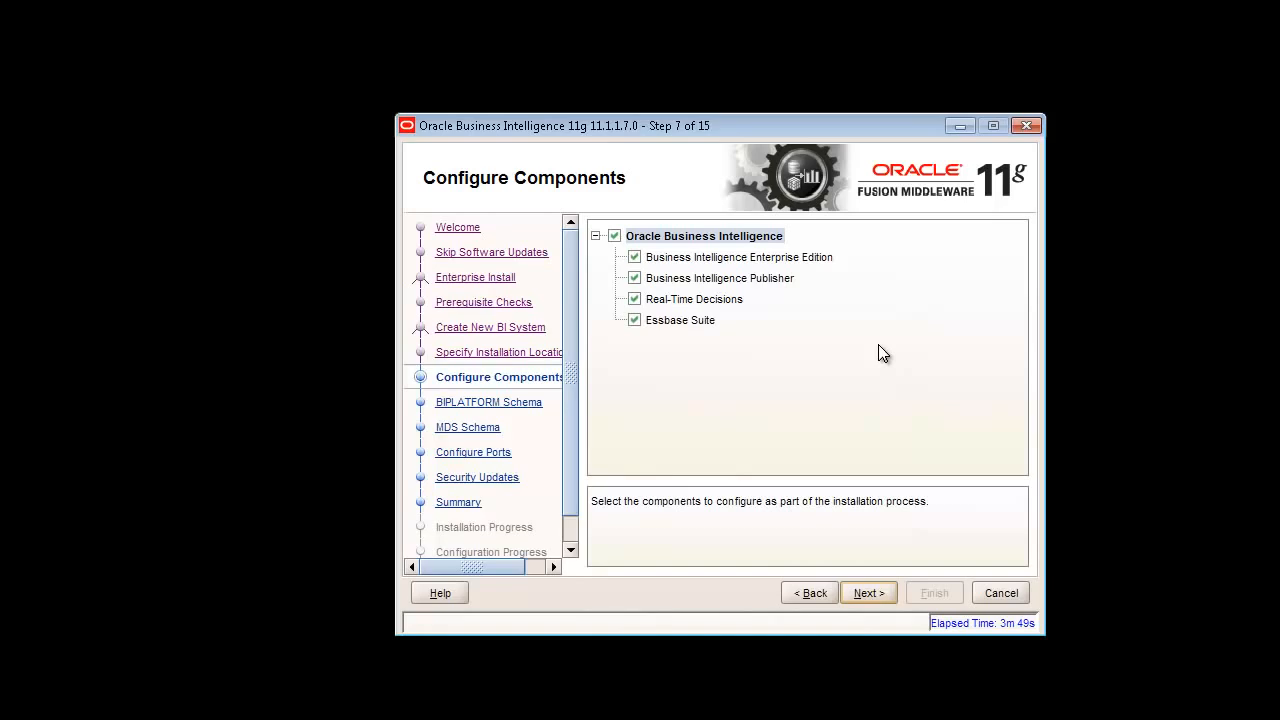
- Continue past Configure Components and expand the INST-08109 ORACLE_HOME error to read its details
click(857, 593)
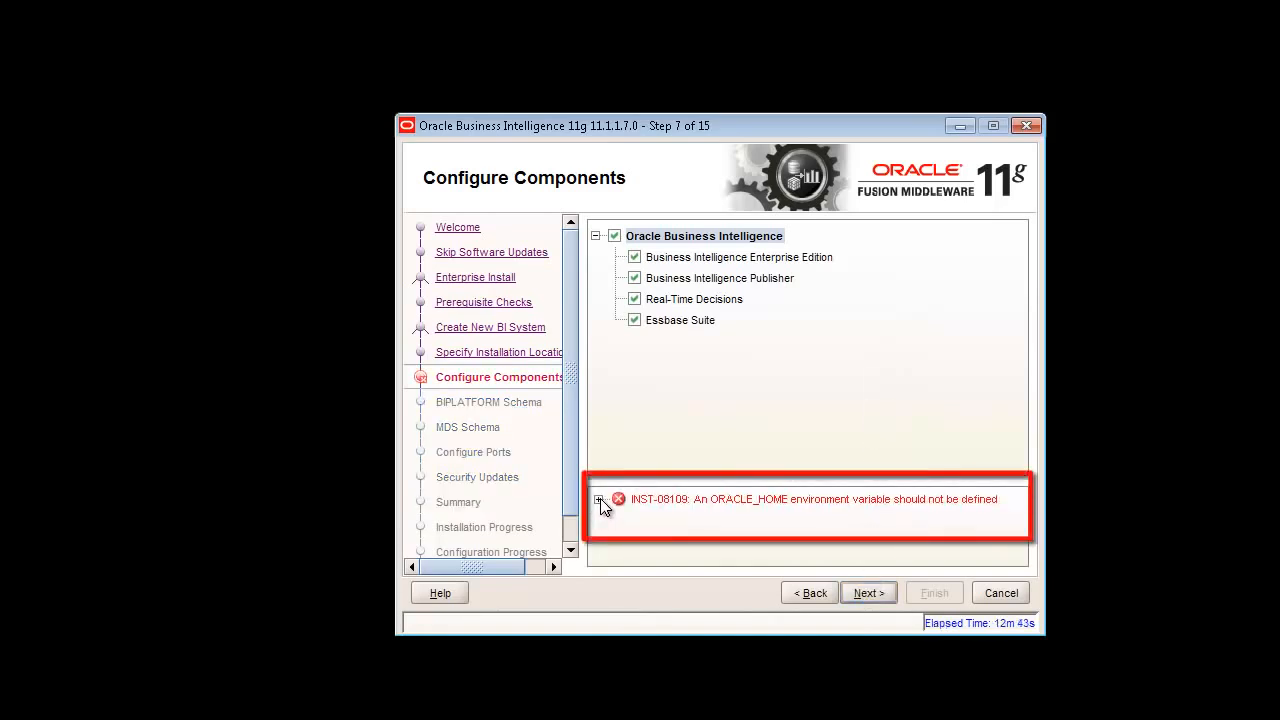
click(600, 499)
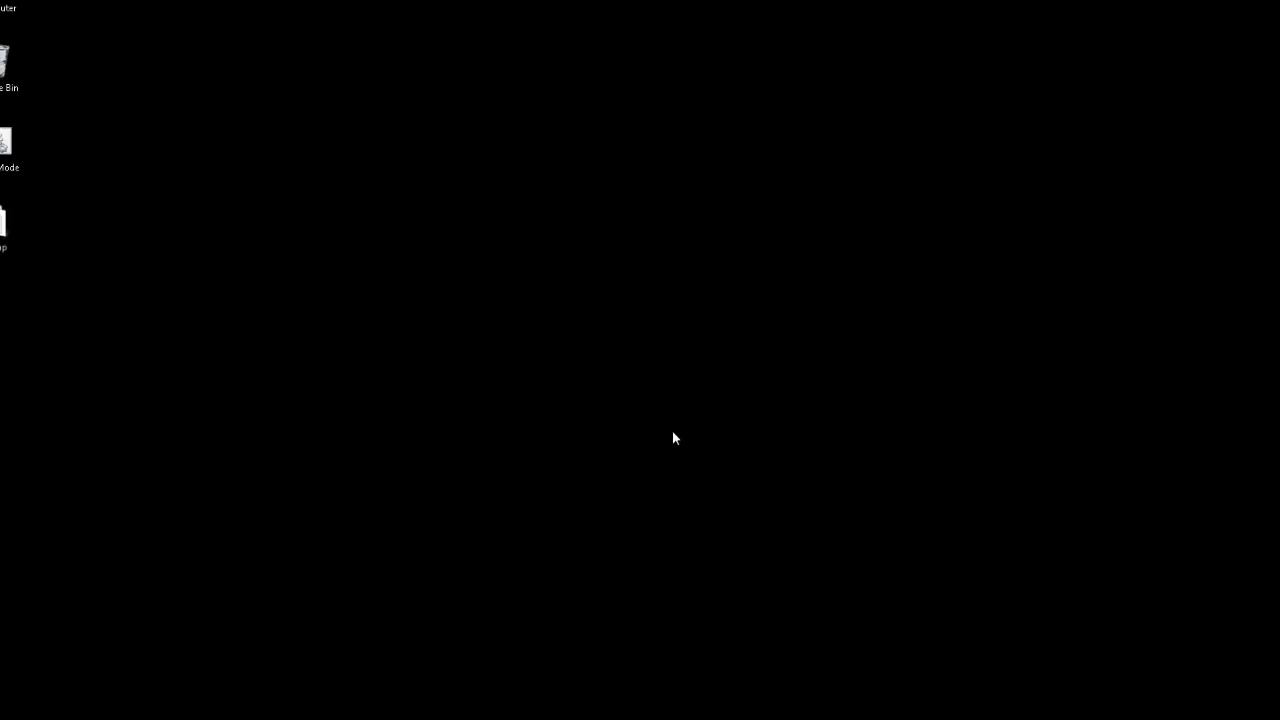
- In a Command Prompt, display the current ORACLE_HOME value with 'set oracle_home'
key(super)
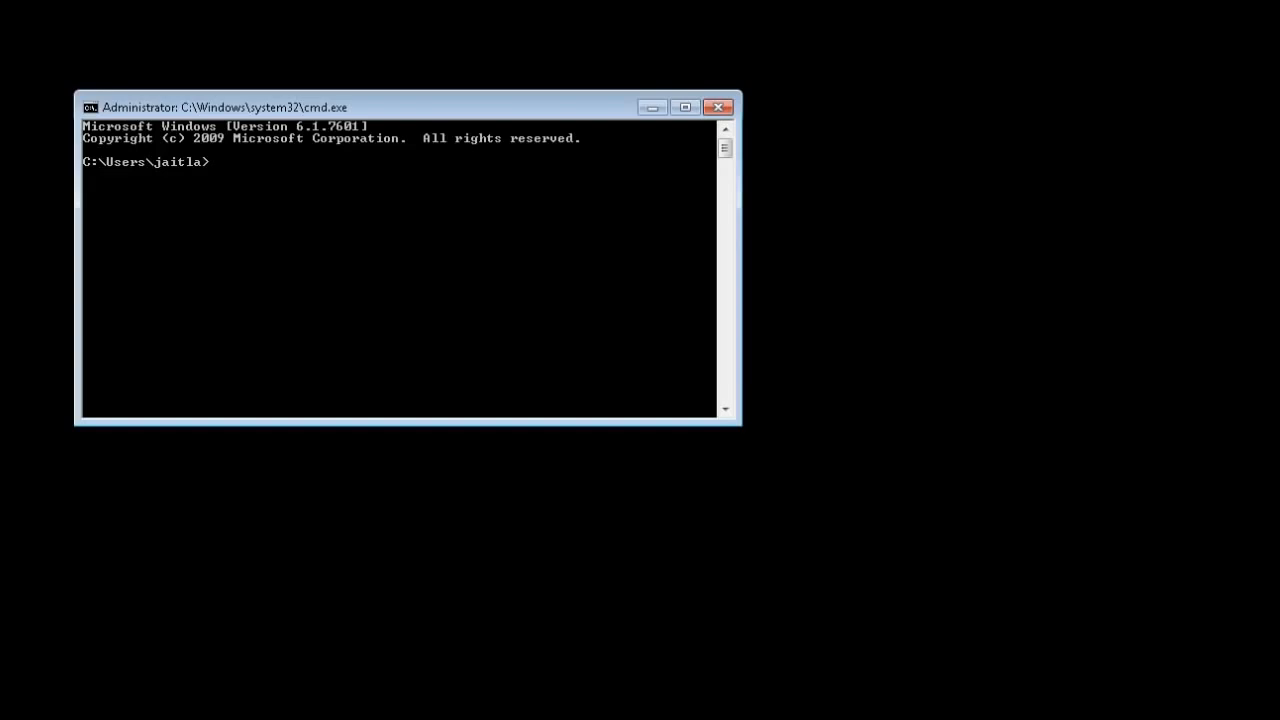
text(set )
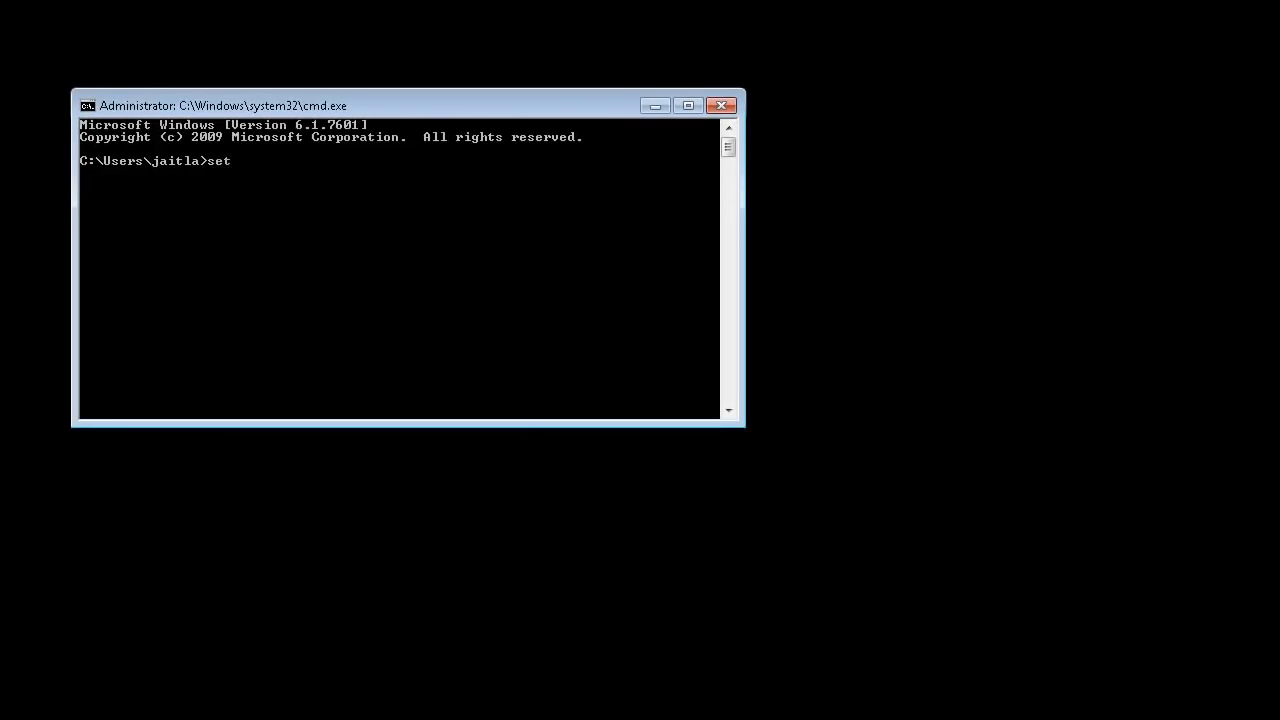
text(oracle_home)
key(Return)
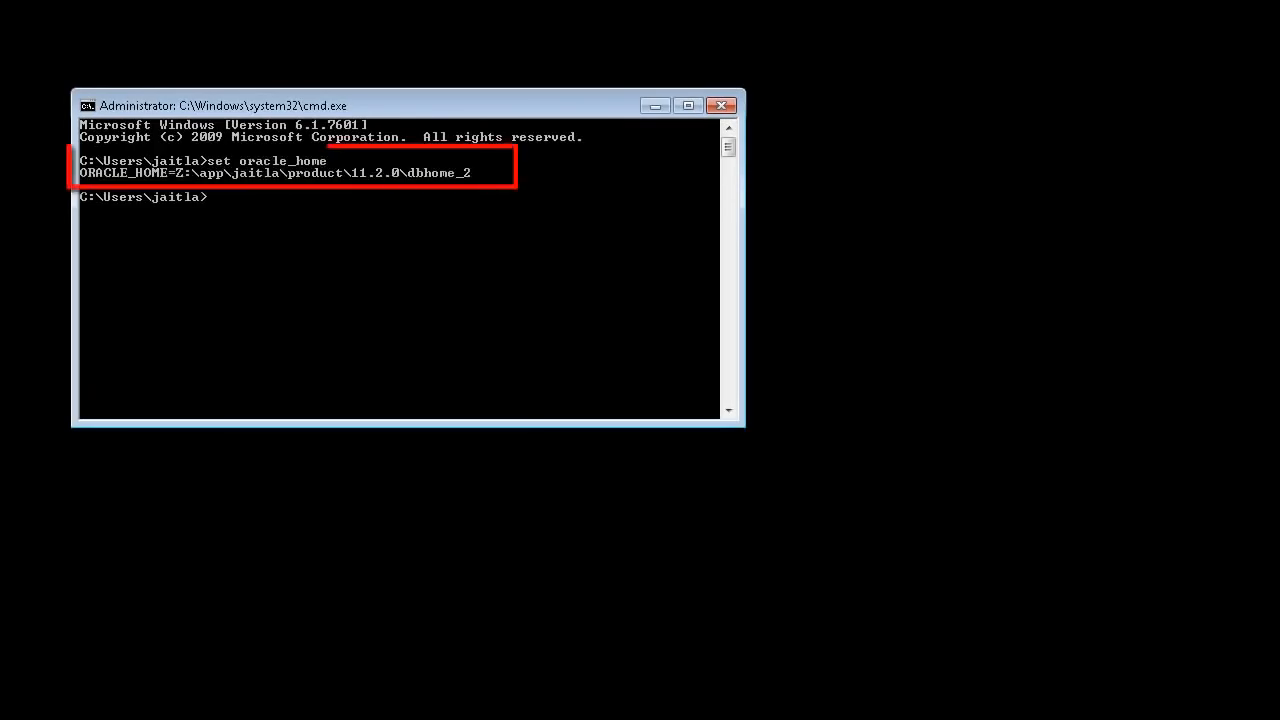
- Clear ORACLE_HOME with 'set oracle_home=' and confirm it is no longer defined
key(Up)
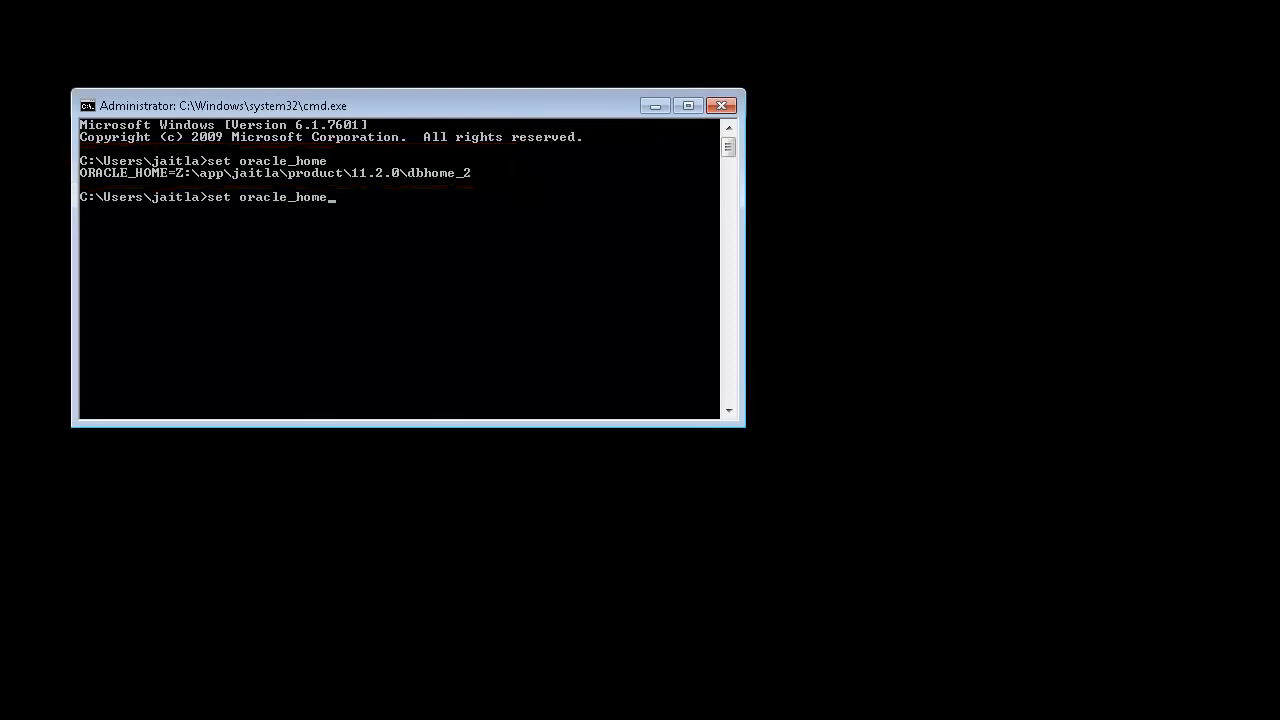
text(=)
key(Return)
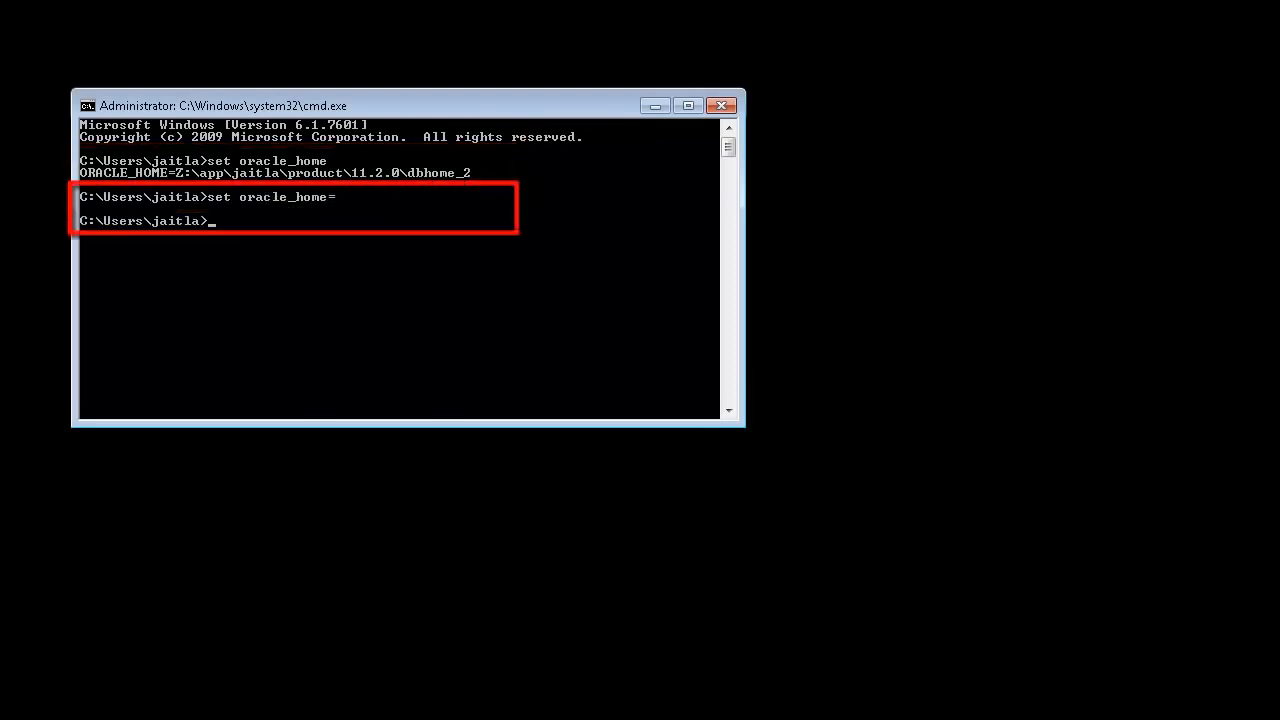
key(Up)
key(Up)
key(Return)
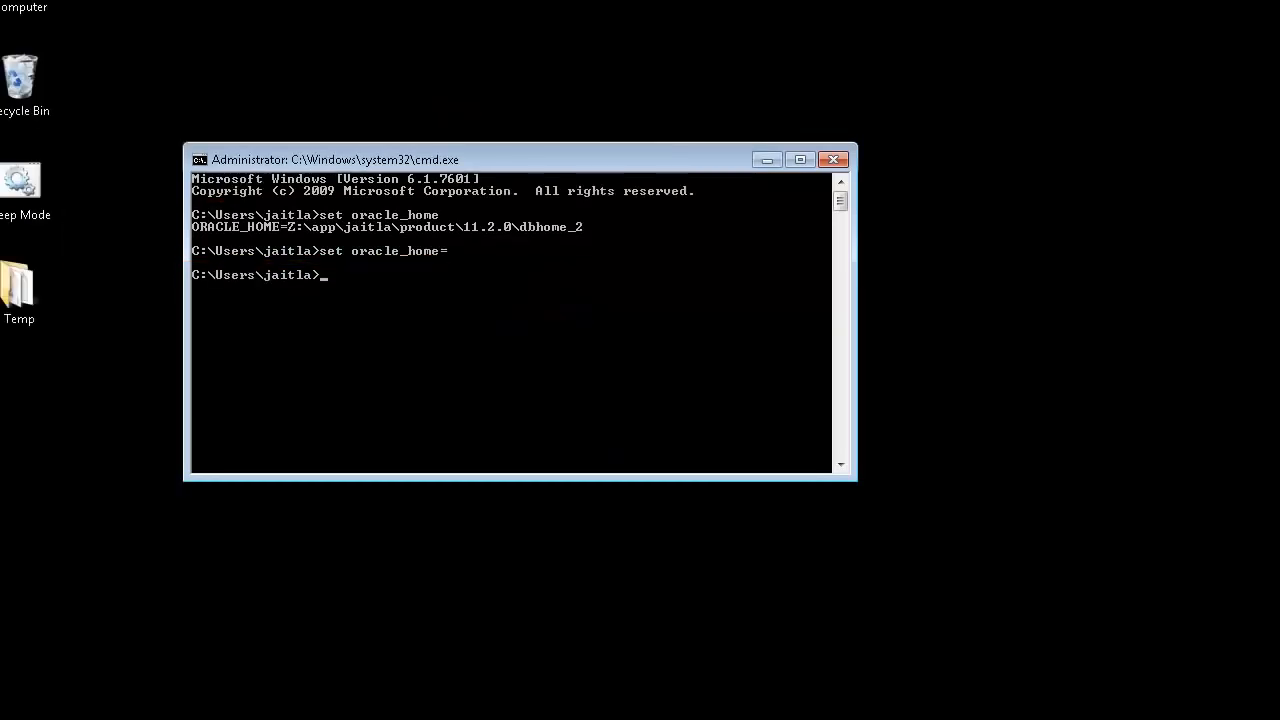
key(Up)
key(Up)
key(Return)
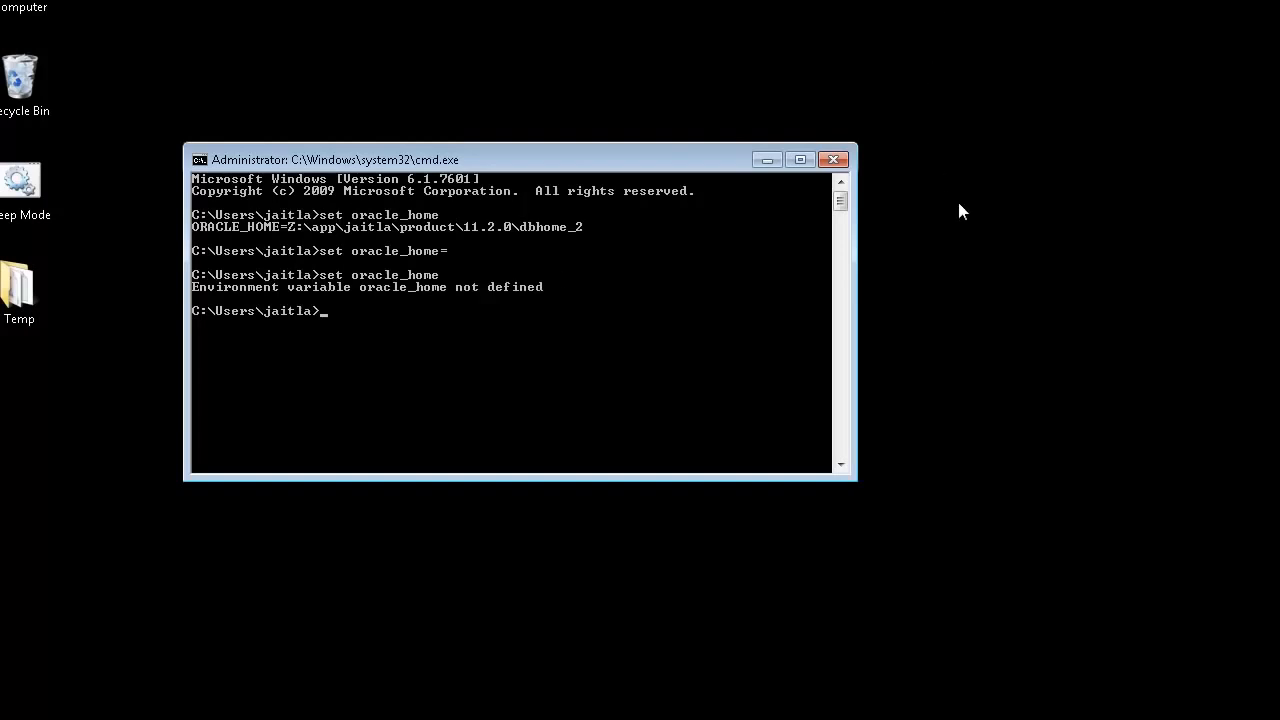
- Clear the console, switch to drive Z: and enter the obiee folder, listing its contents
text(z:\obiee)
key(Return)
text(cl)
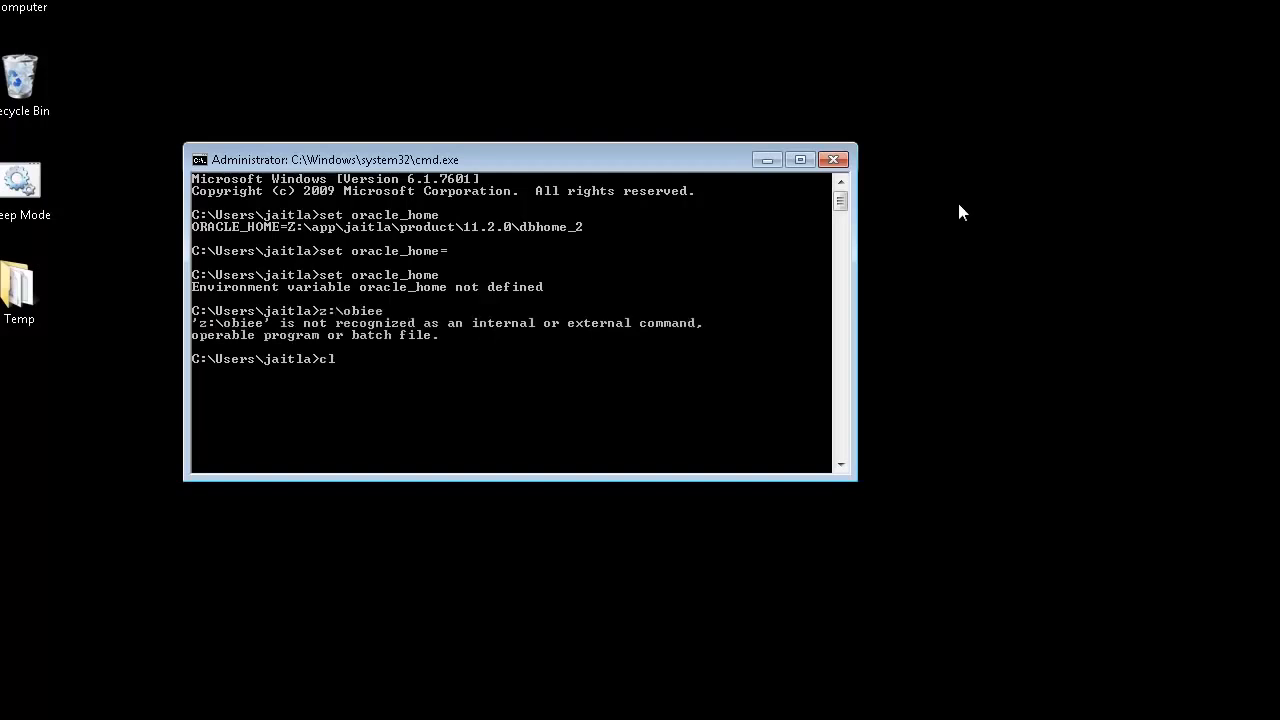
text(s)
key(Return)
text(z)
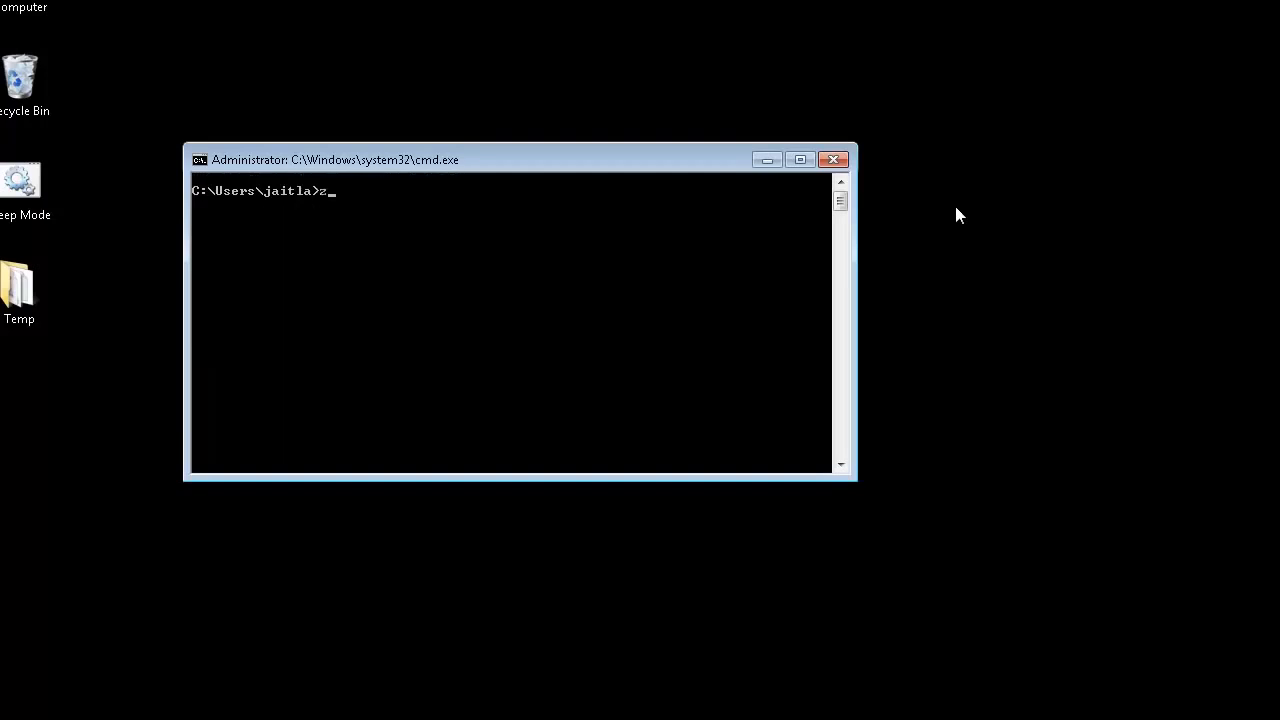
text(:)
key(Return)
text(cd bo)
key(BackSpace)
key(BackSpace)
text(obiee)
key(Return)
text(dir)
key(Return)
- Navigate into OBI_INSTALLER\bishiphome\Disk1 and run setup.exe to relaunch the installer
text(cd OBI_INSTALLER1)
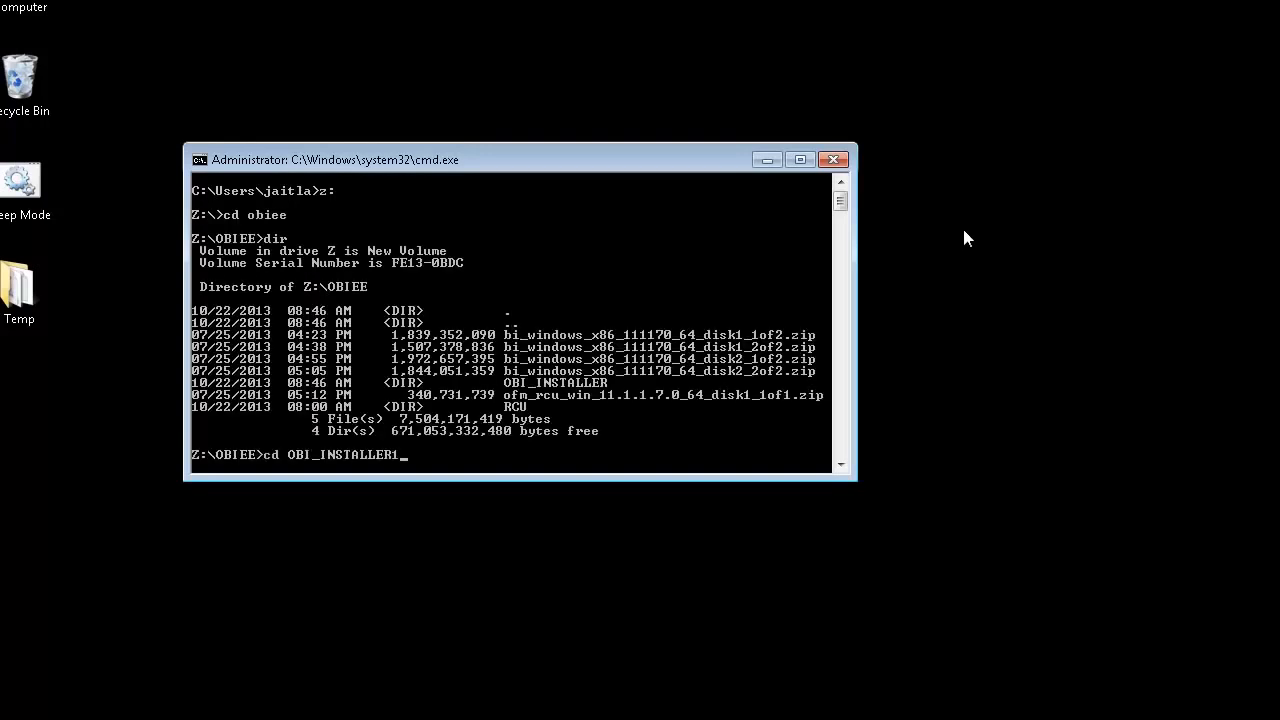
key(BackSpace)
key(Return)
text(dir)
key(Return)
text(cd bishiphome)
key(Return)
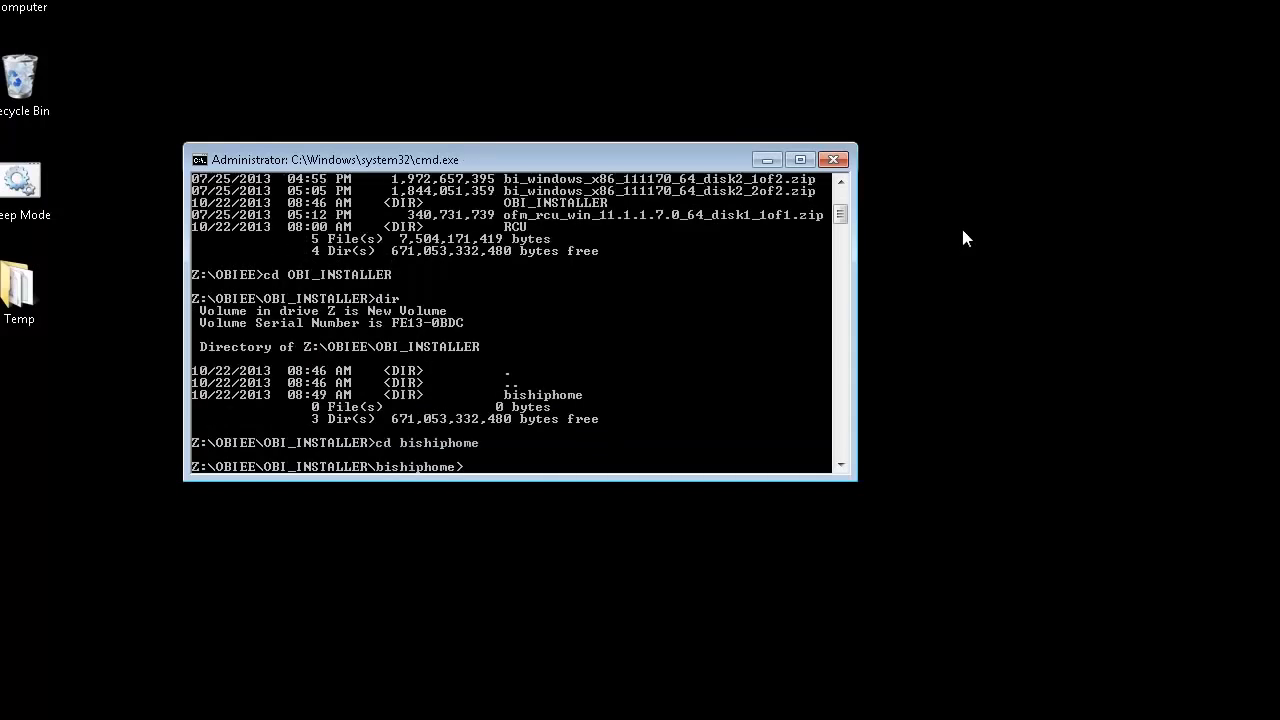
text(dir)
key(Return)
text(c)
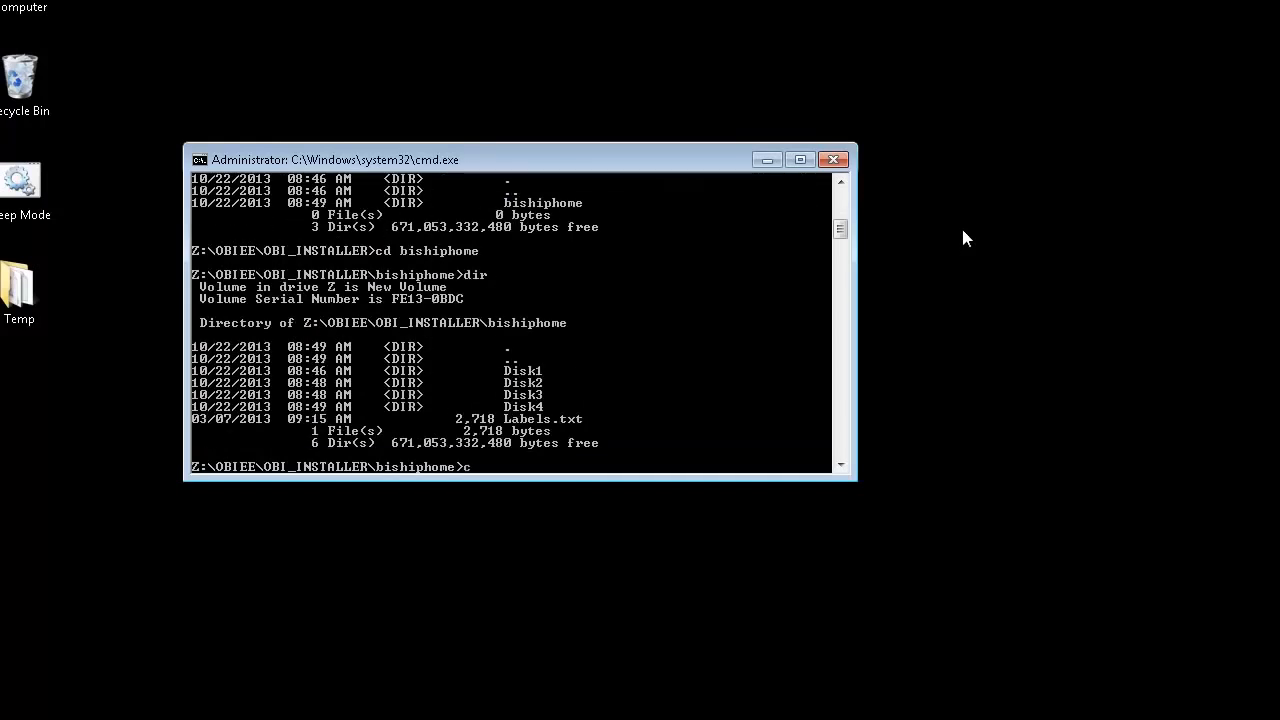
text(d Disk1)
key(Return)
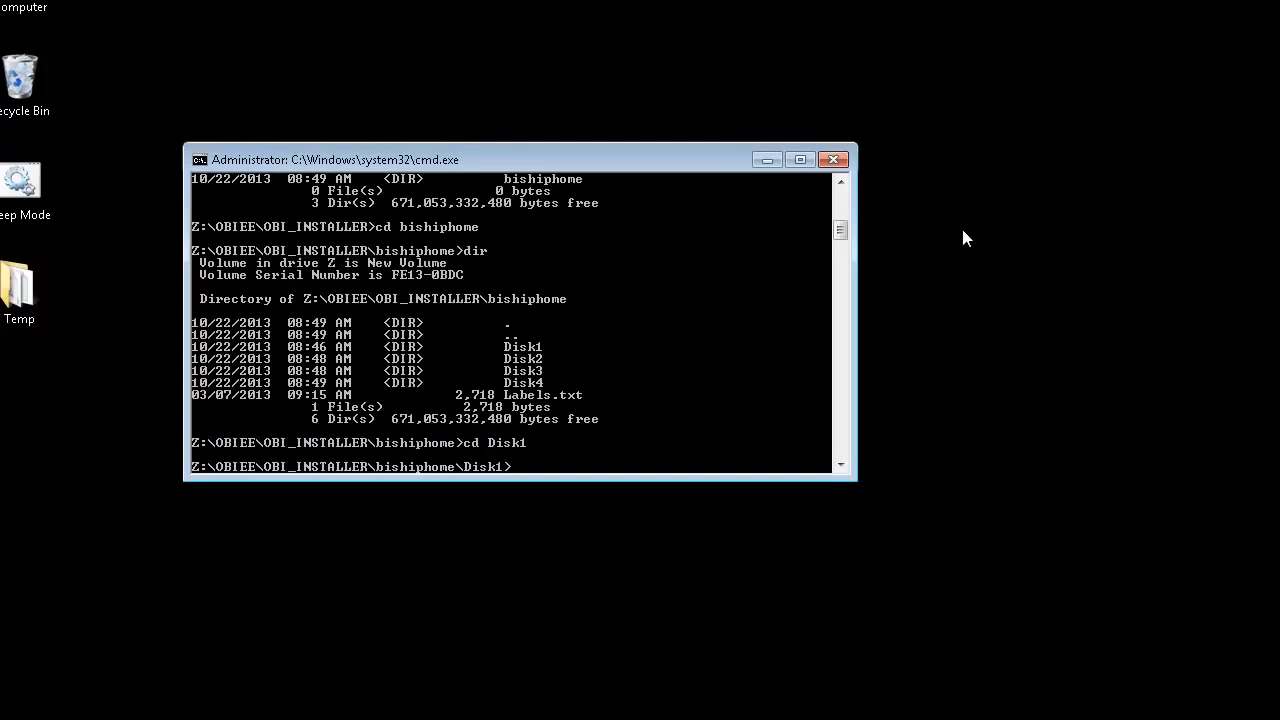
text(dir)
key(Return)
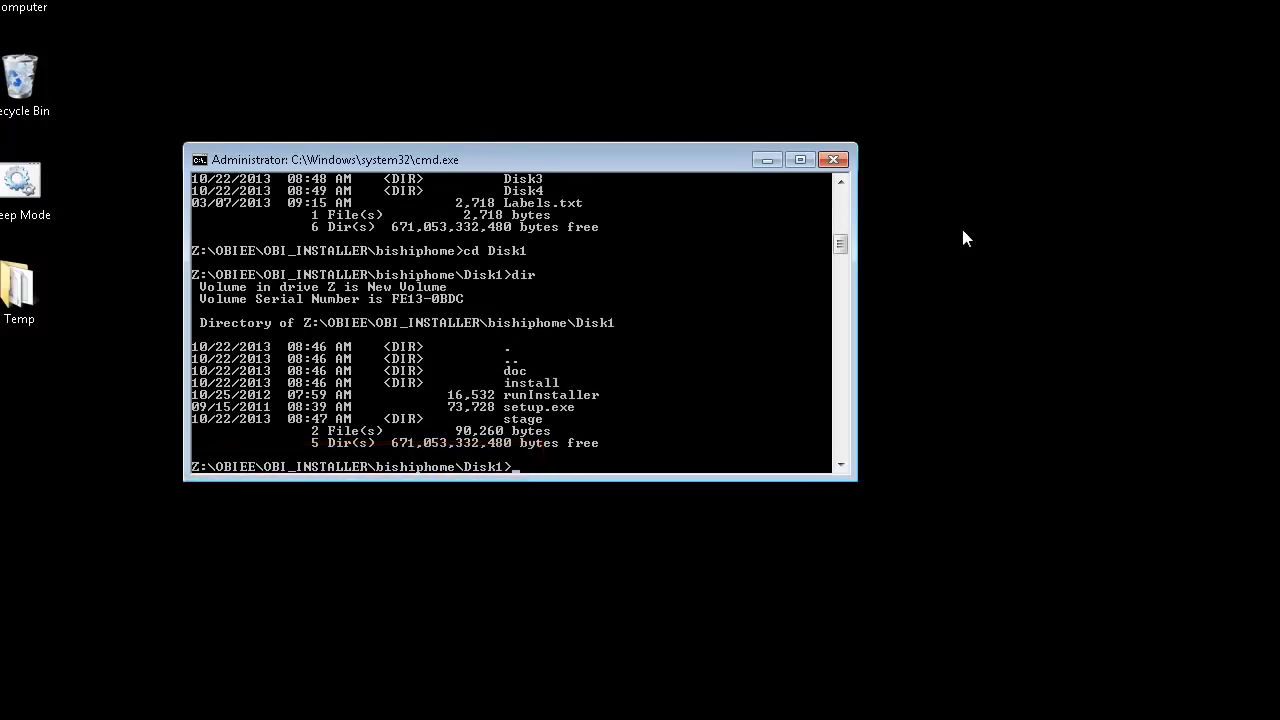
text(setup.exe)
key(Return)
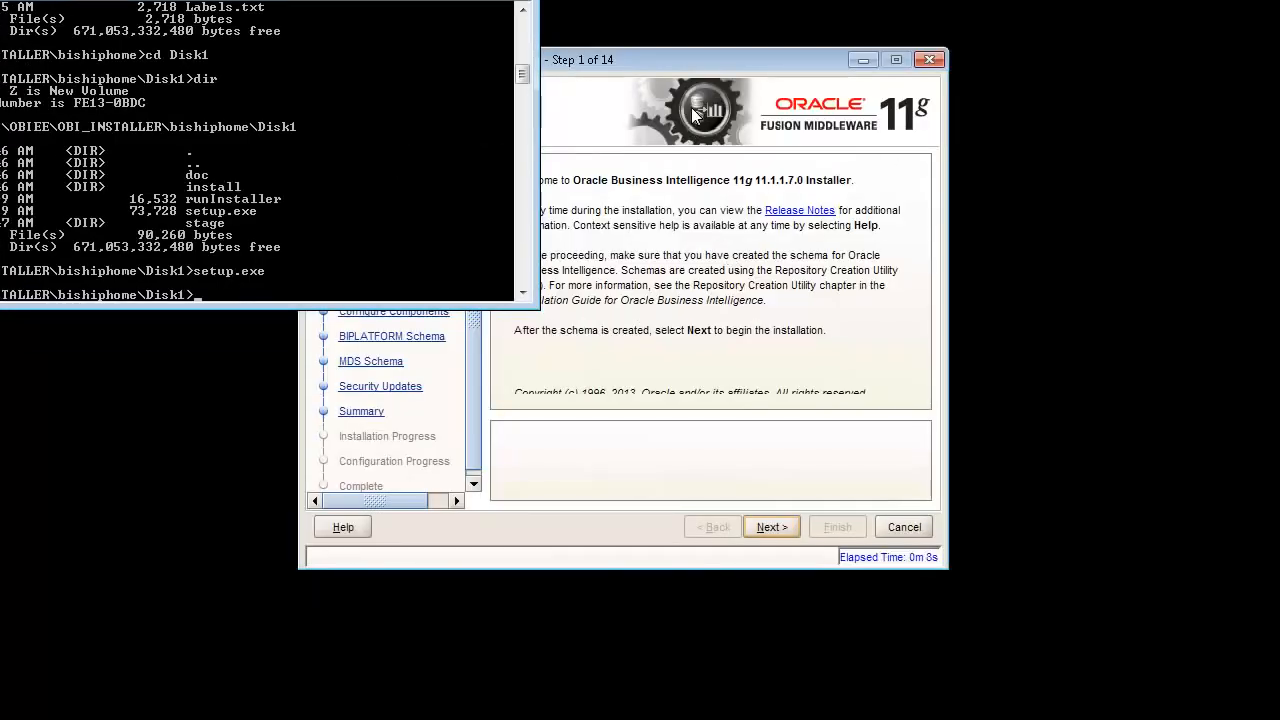
- Skip software updates and choose the Enterprise Install type
click(727, 71)
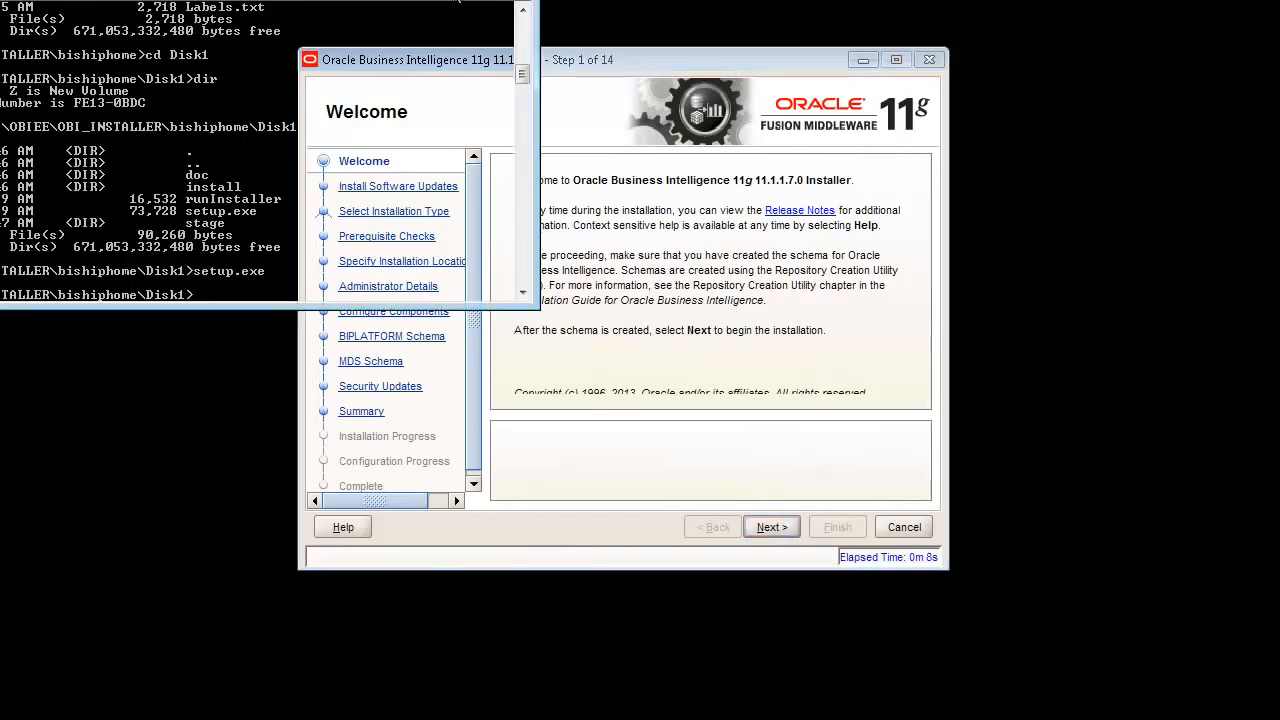
click(771, 531)
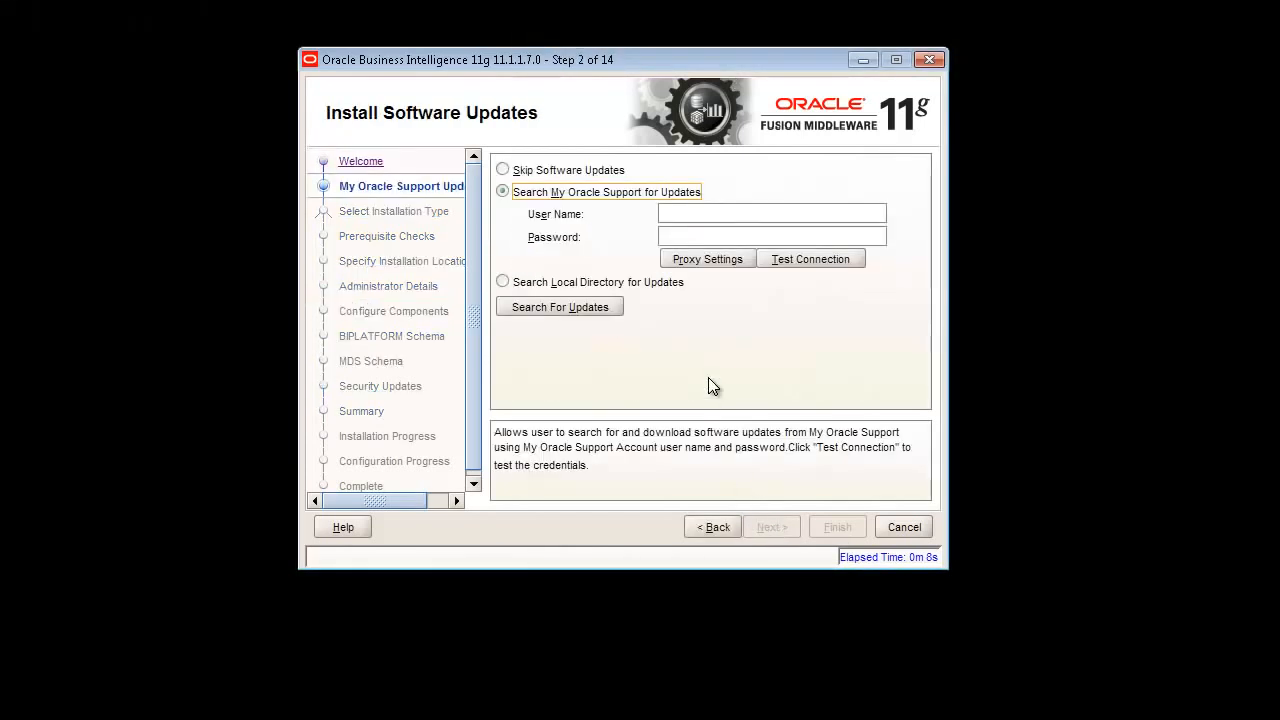
click(502, 170)
click(775, 519)
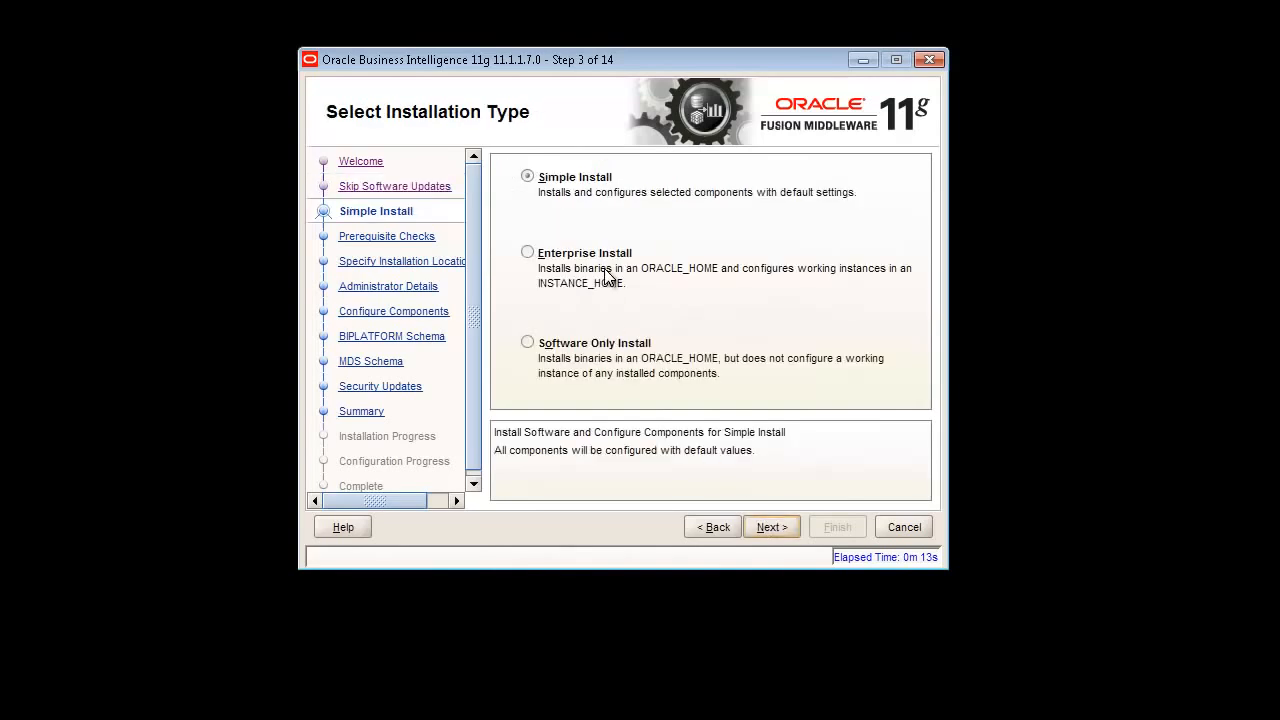
click(572, 253)
click(775, 520)
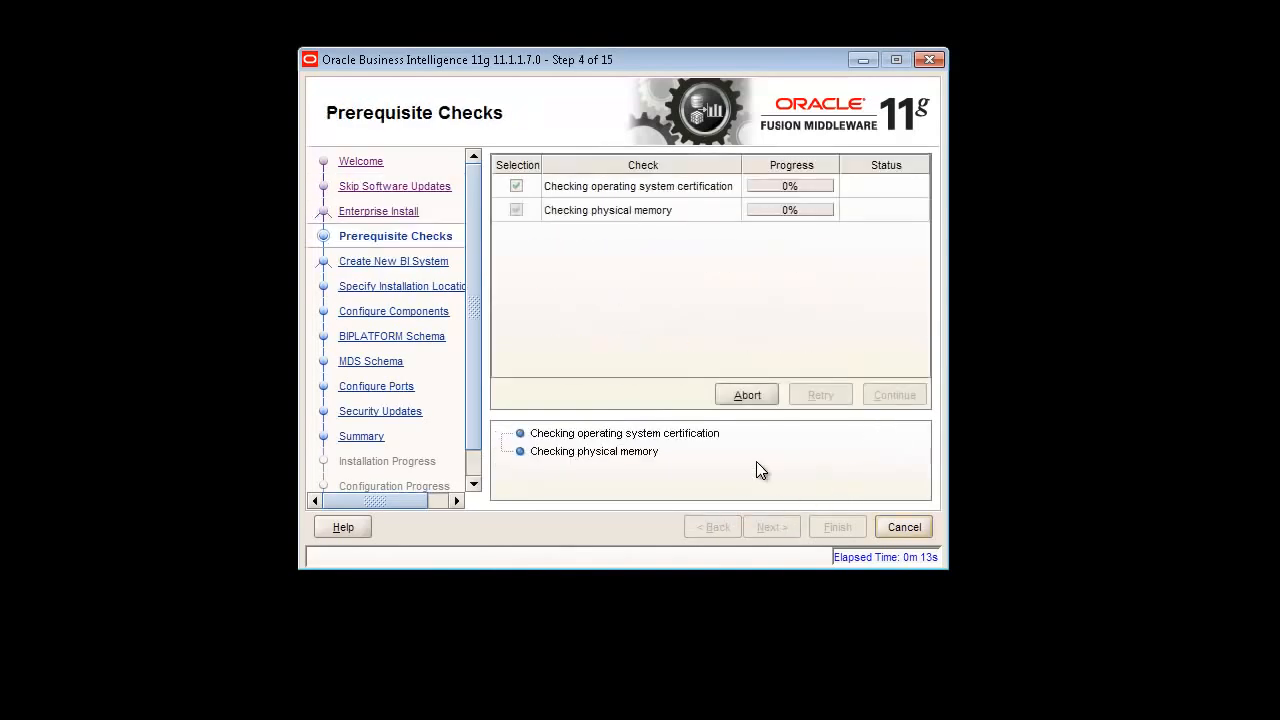
- Pass the prerequisite checks and enter the BI system administrator password
click(775, 527)
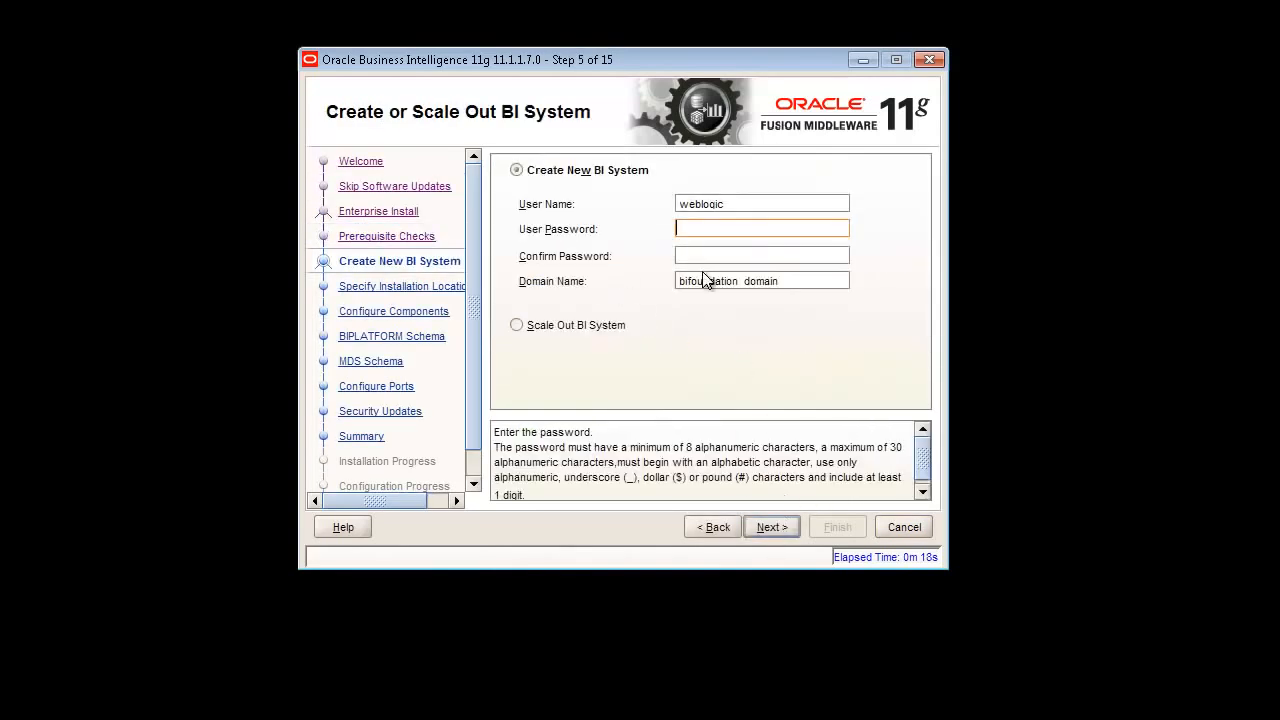
text(••••••)
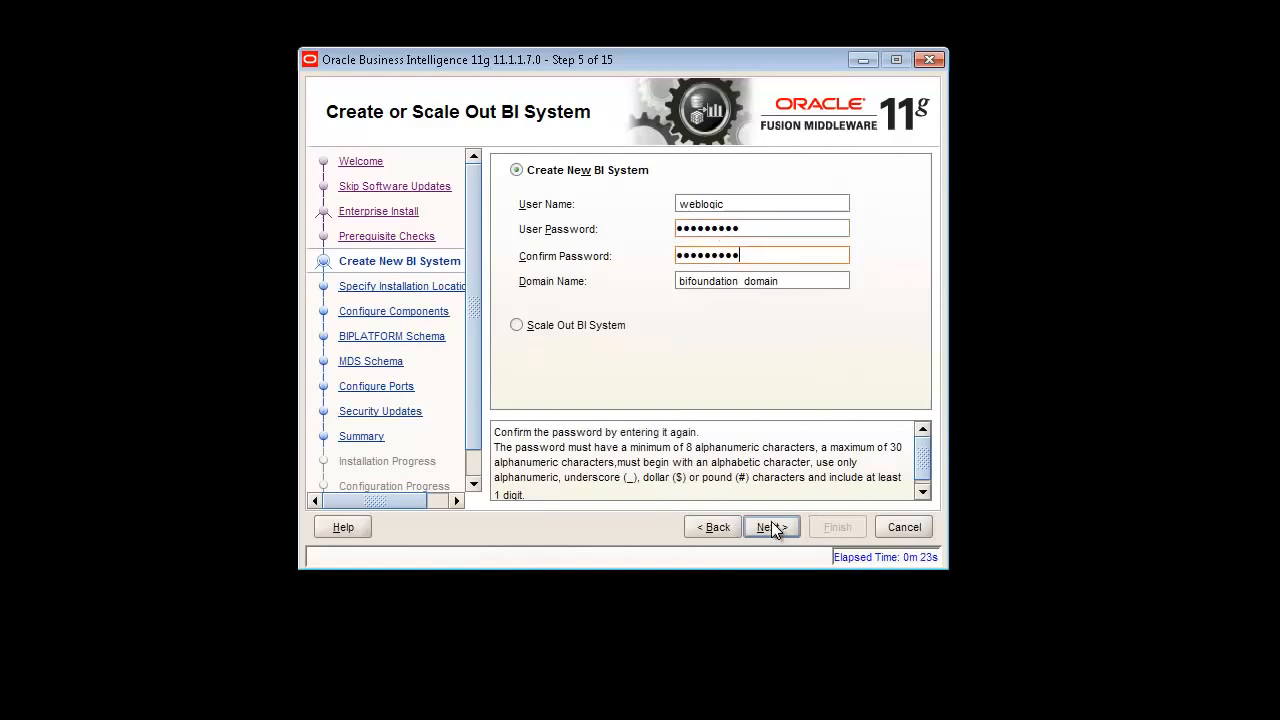
click(771, 527)
- Set Z:\OBI_MW as the Middleware Home and accept the FAT file system warning
click(894, 201)
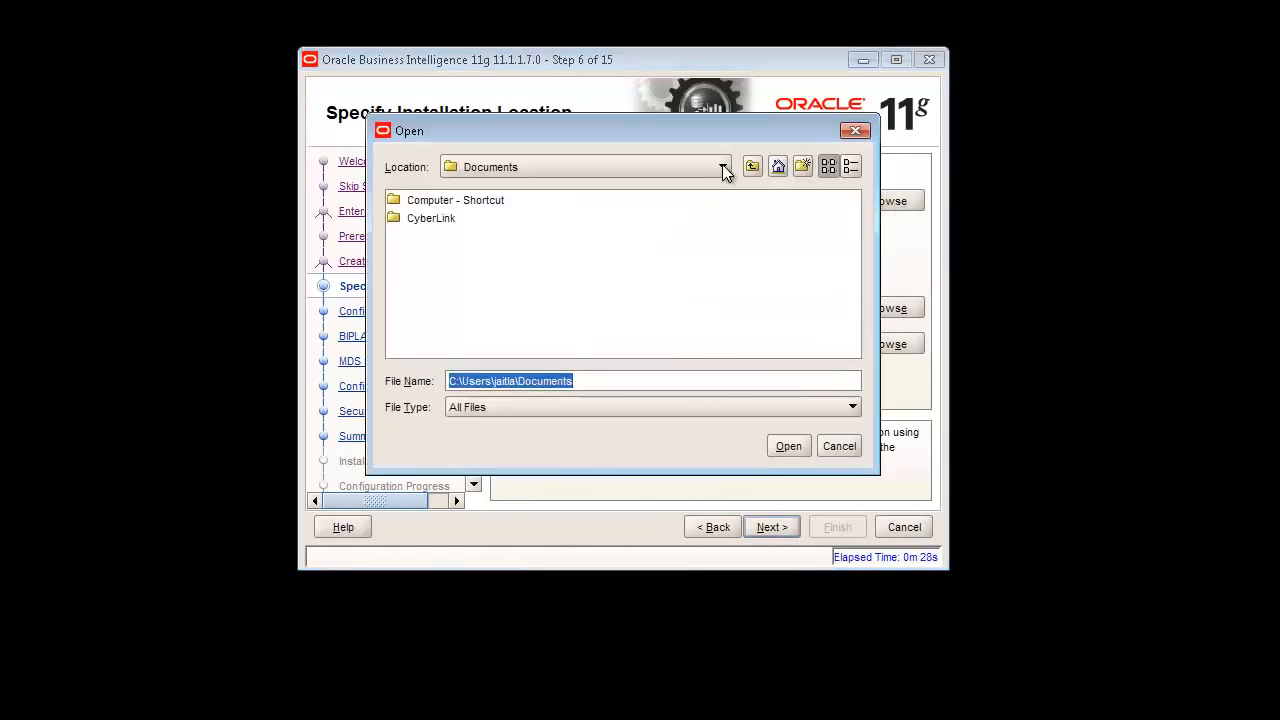
click(722, 167)
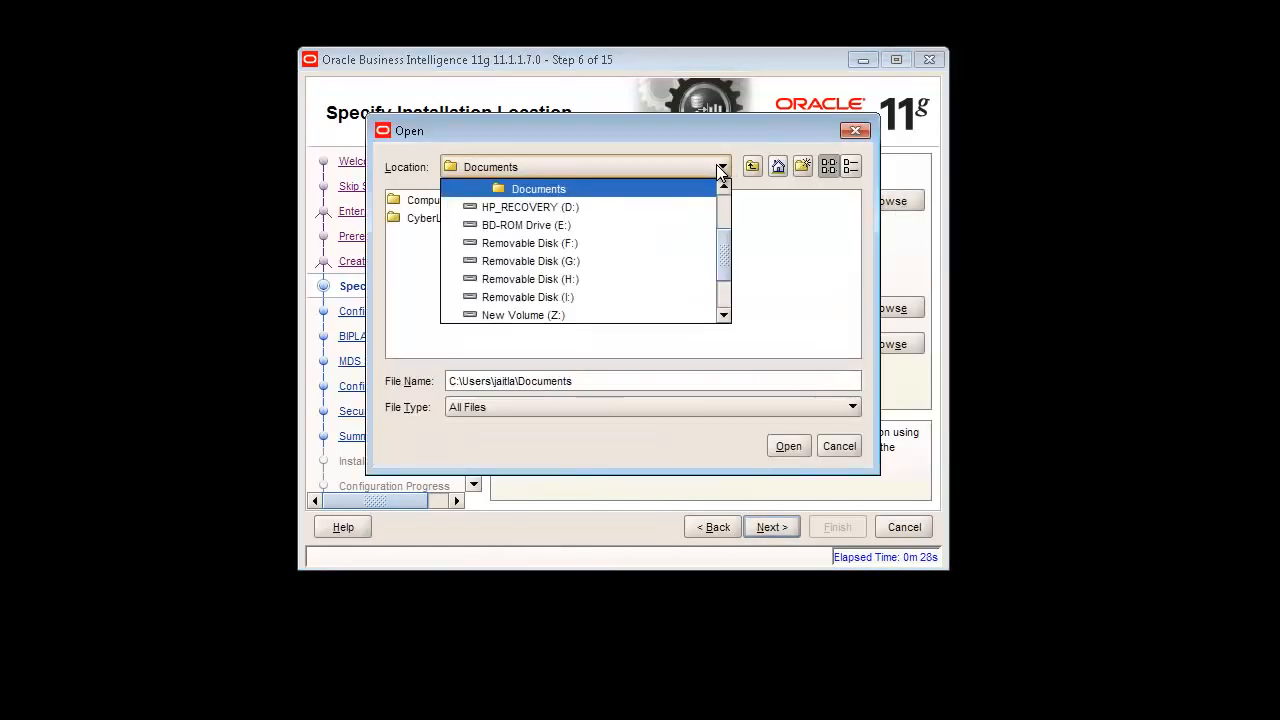
click(573, 318)
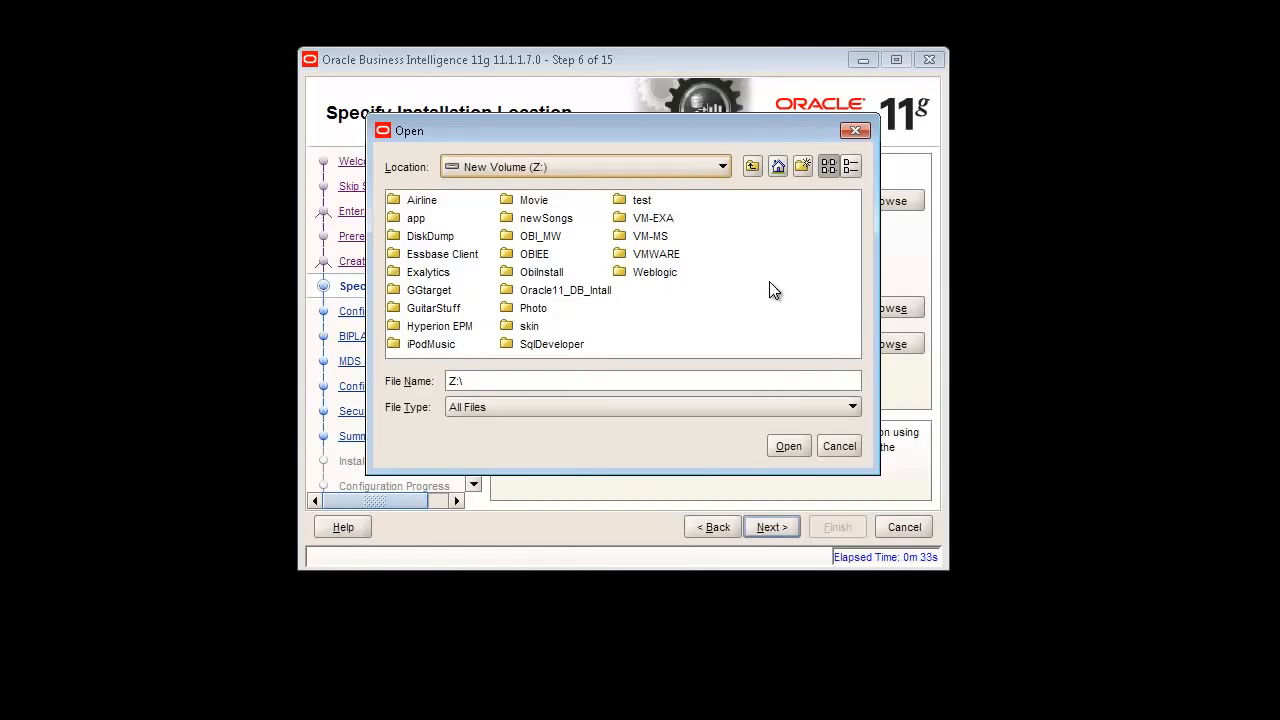
click(541, 237)
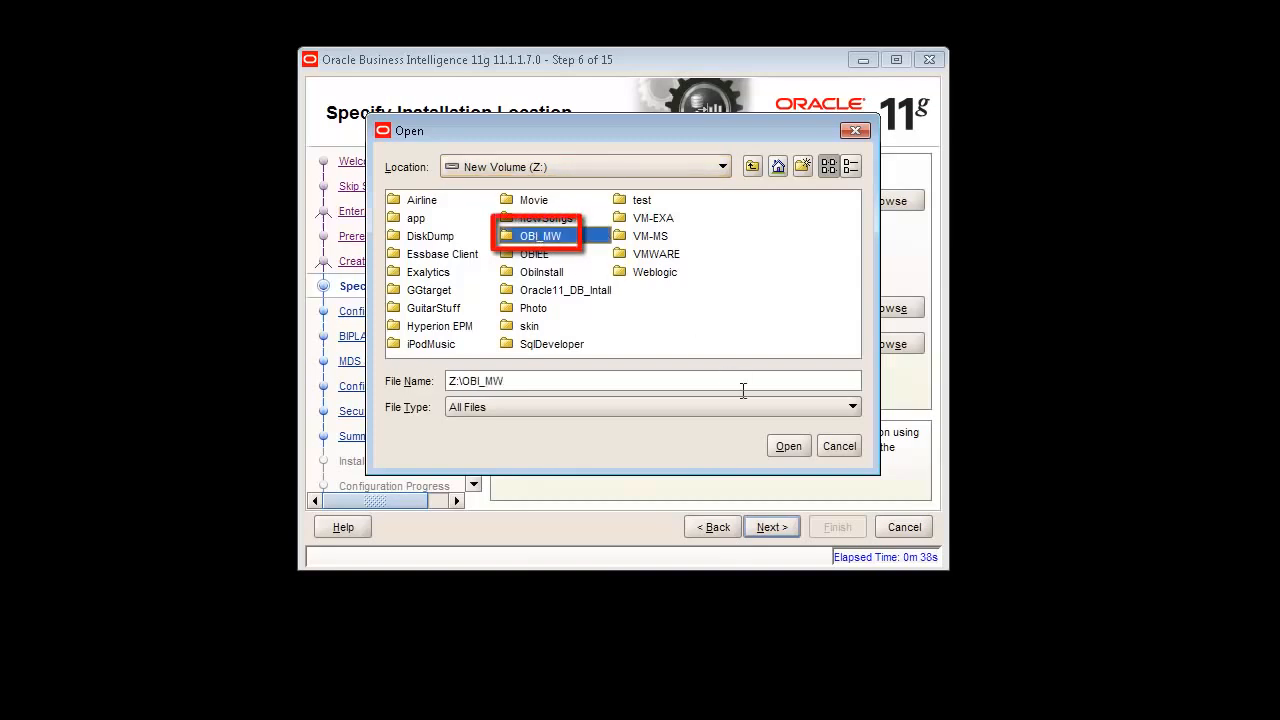
click(785, 443)
click(763, 526)
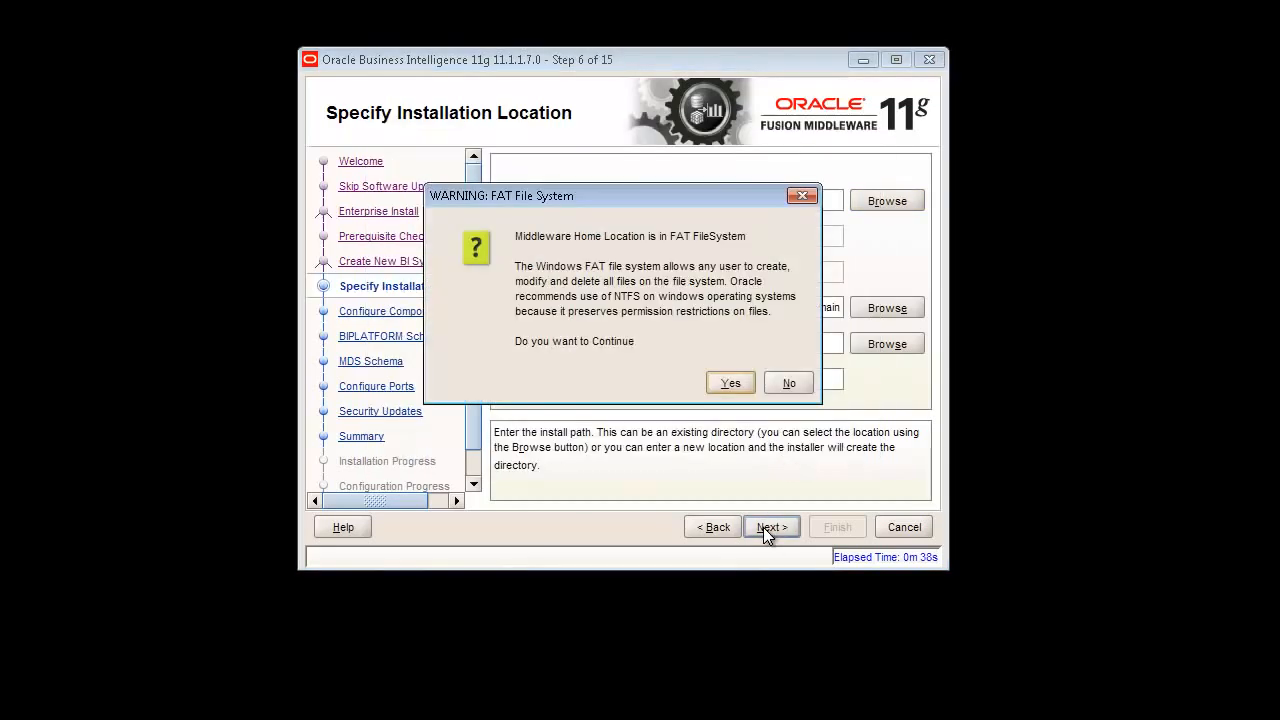
click(729, 384)
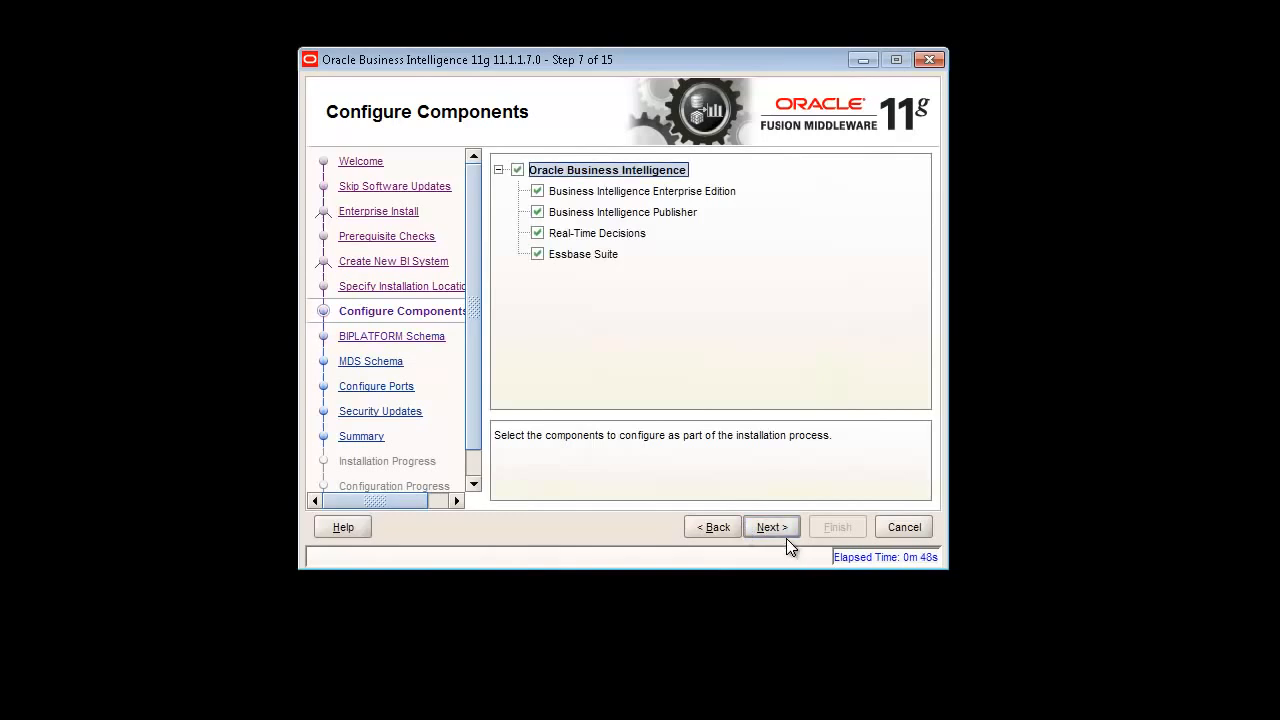
- Give the BIPLATFORM schema connect string localhost:1521:orcl, user DEV_BIPLATFORM and its password
click(770, 527)
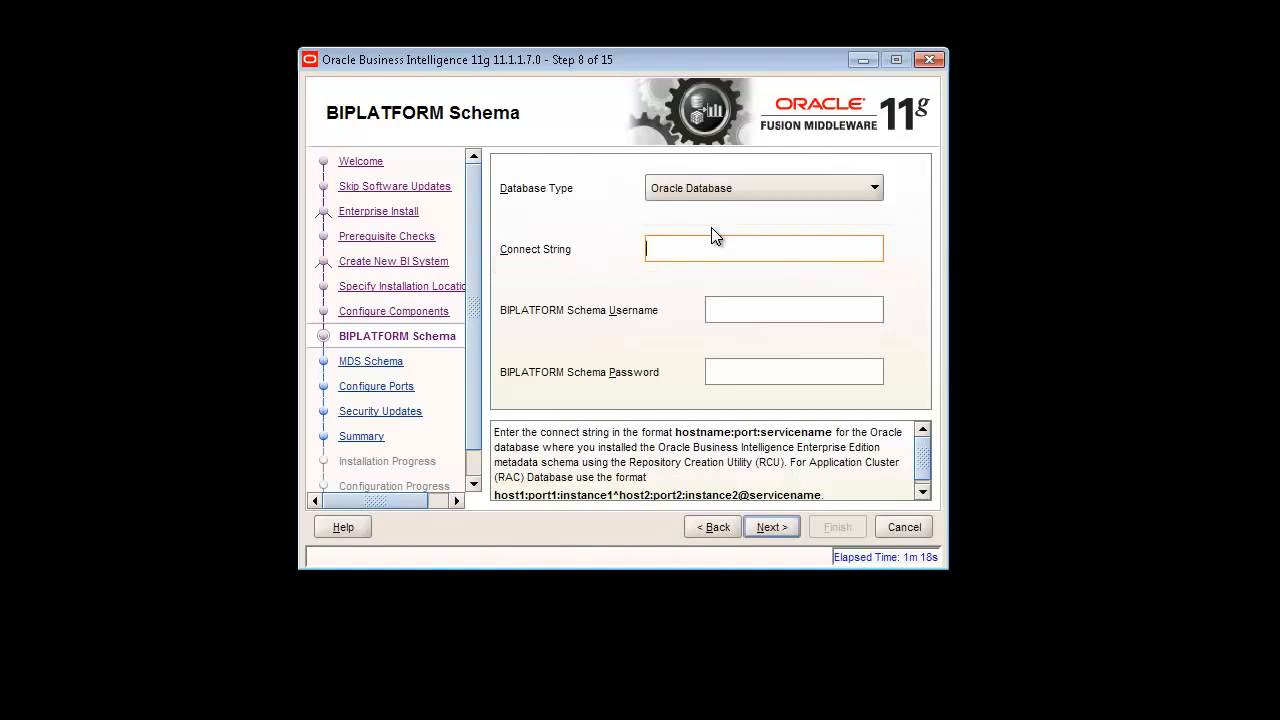
text(local)
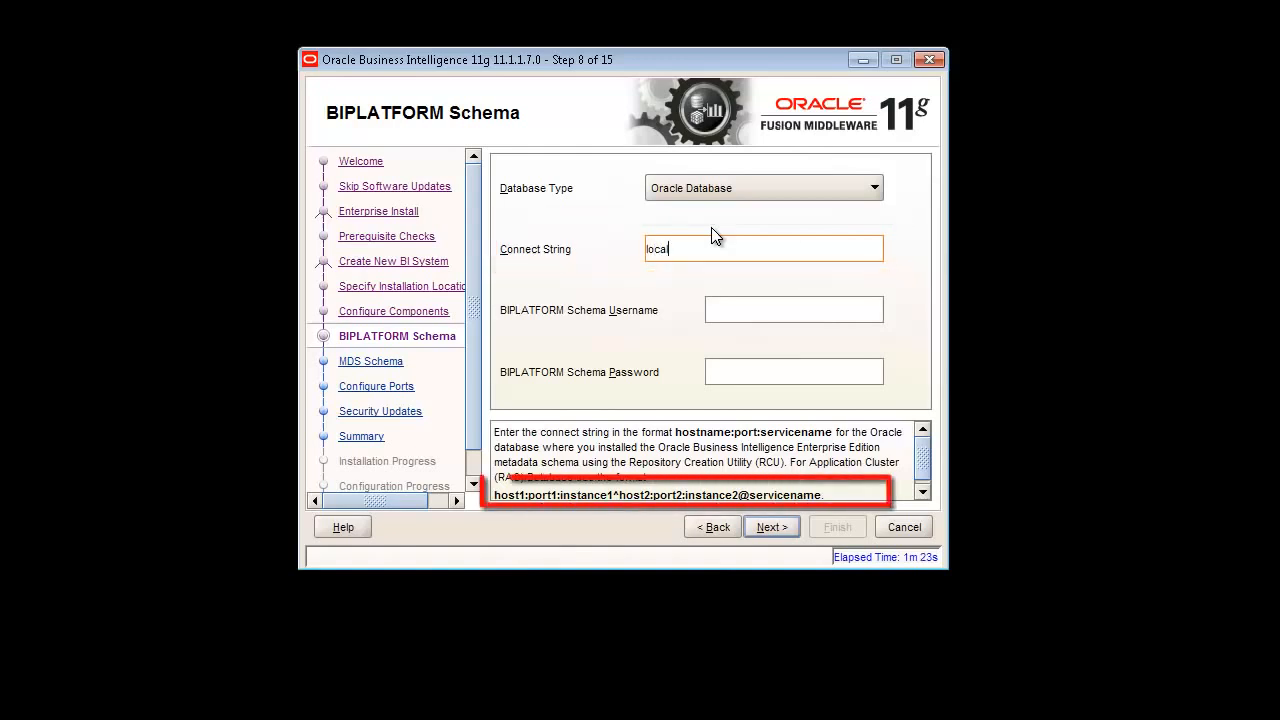
text(host)
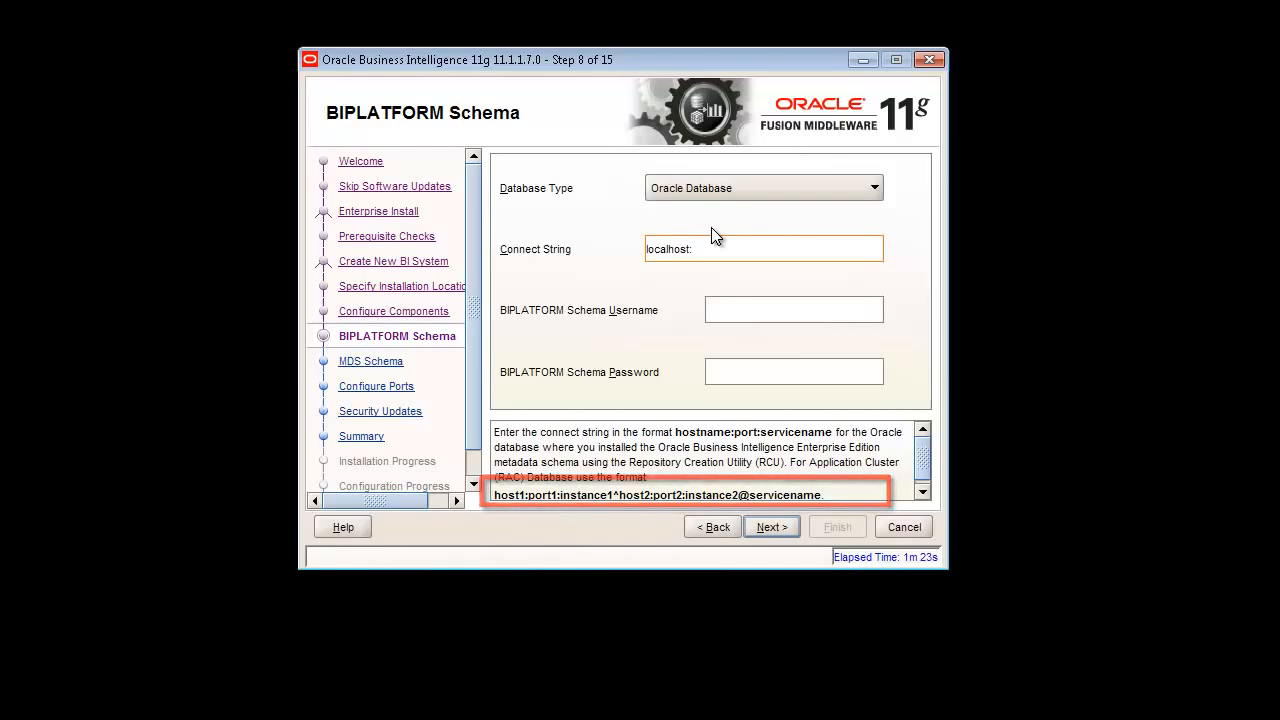
text(:1521)
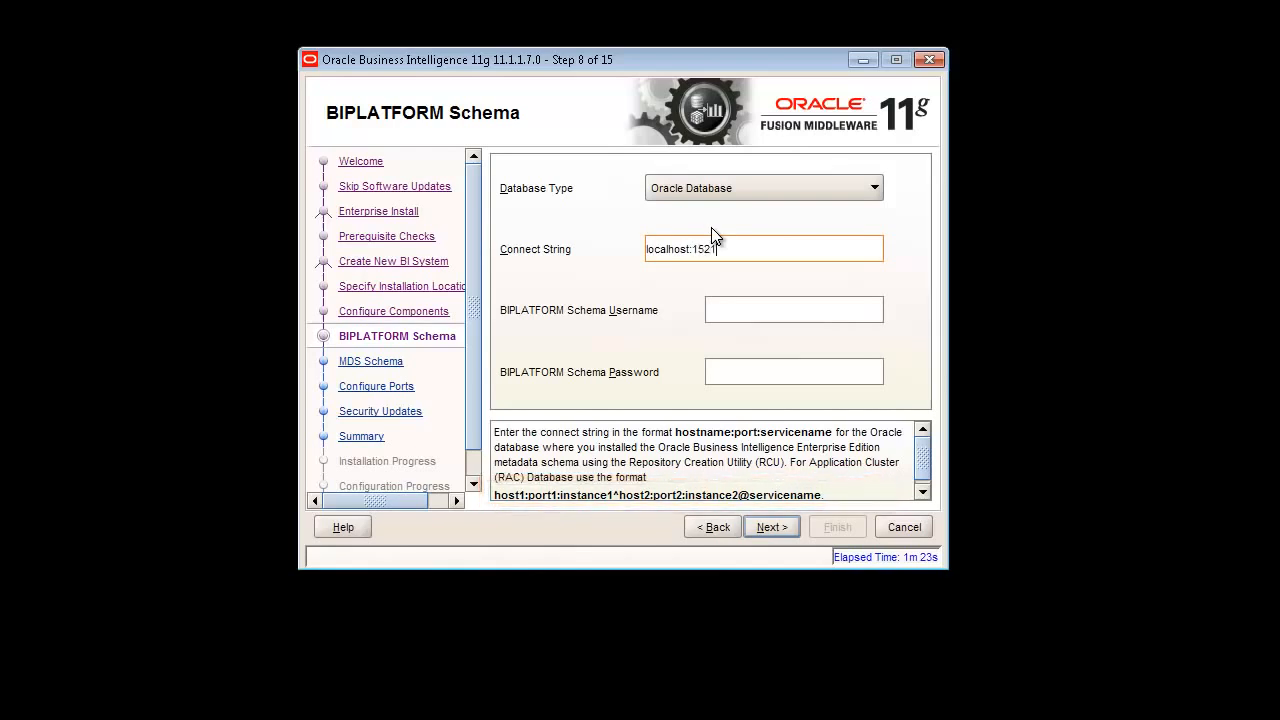
text(:orcl)
key(Tab)
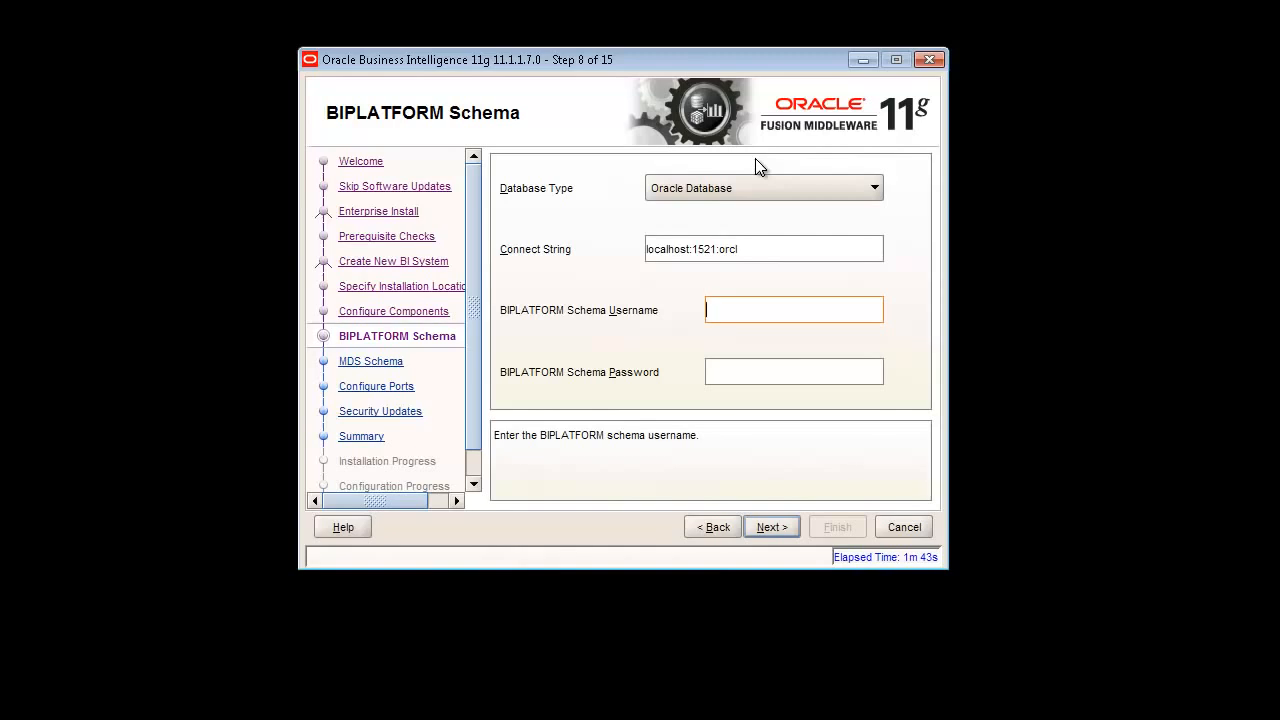
text(DEV_BIPLATFORM)
key(Tab)
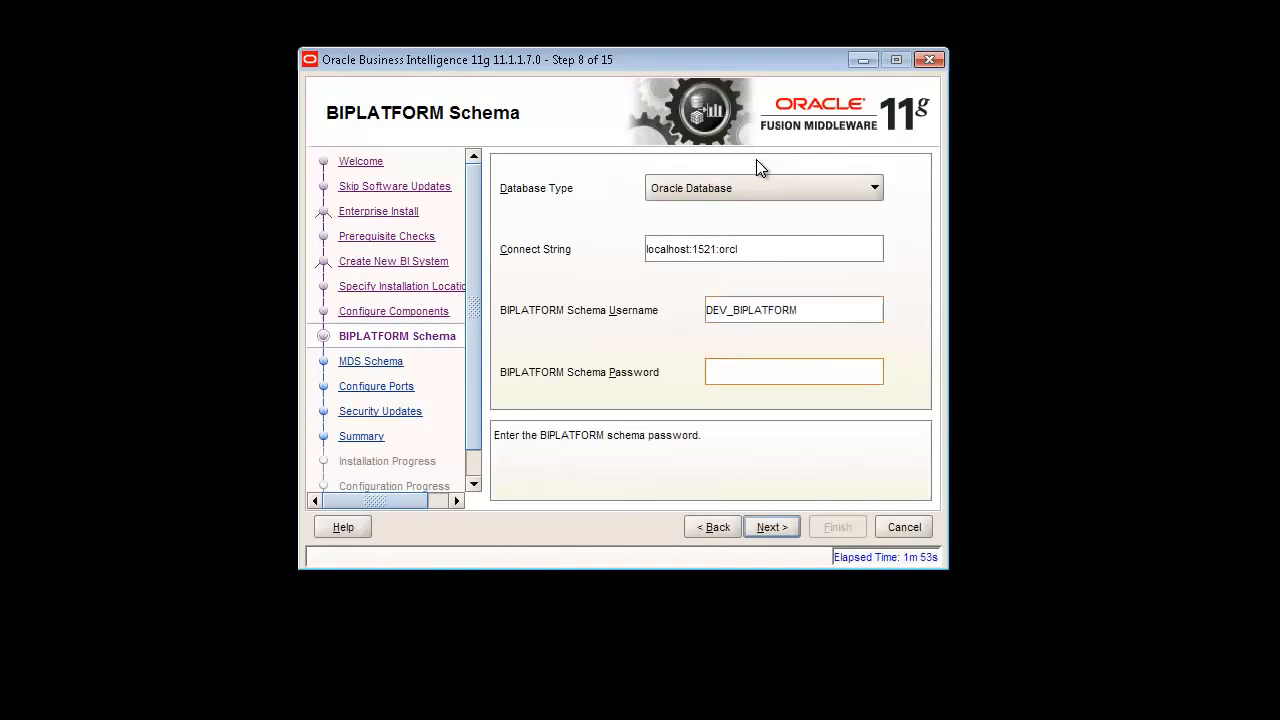
text(welcome11)
- Keep DEV_MDS and automatic ports, and decline My Oracle Support security updates without an email
click(770, 527)
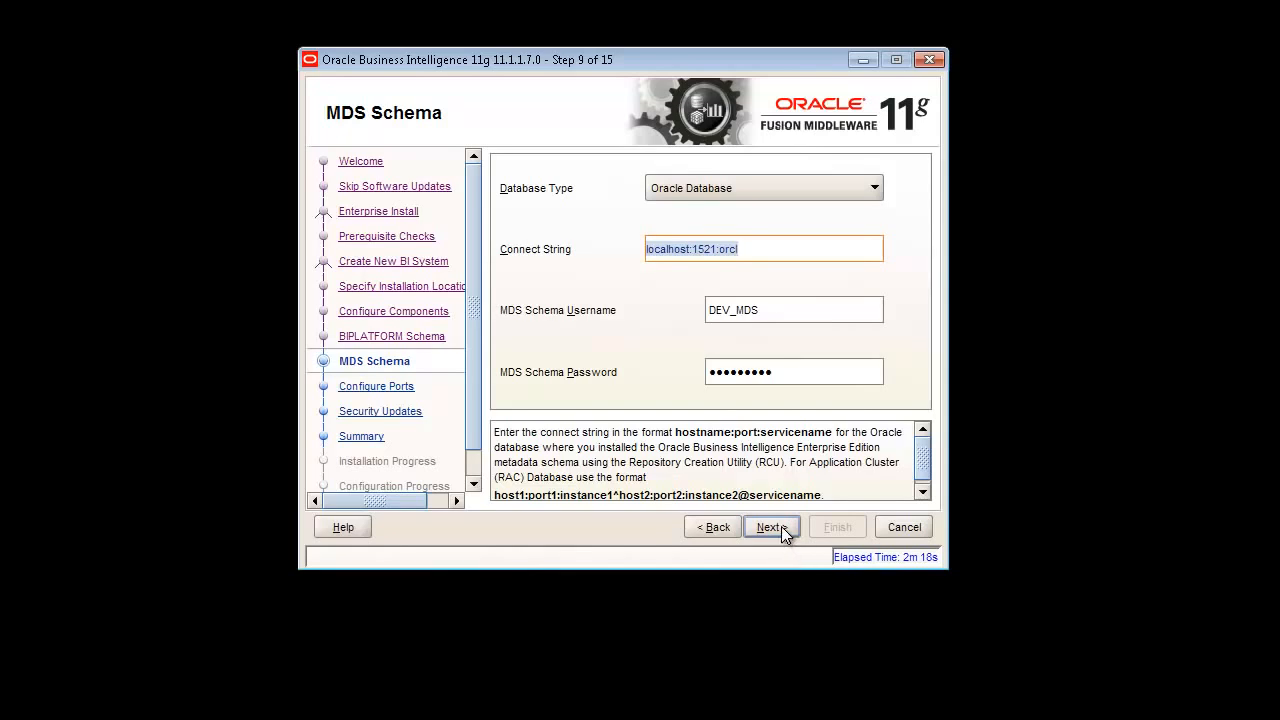
click(781, 526)
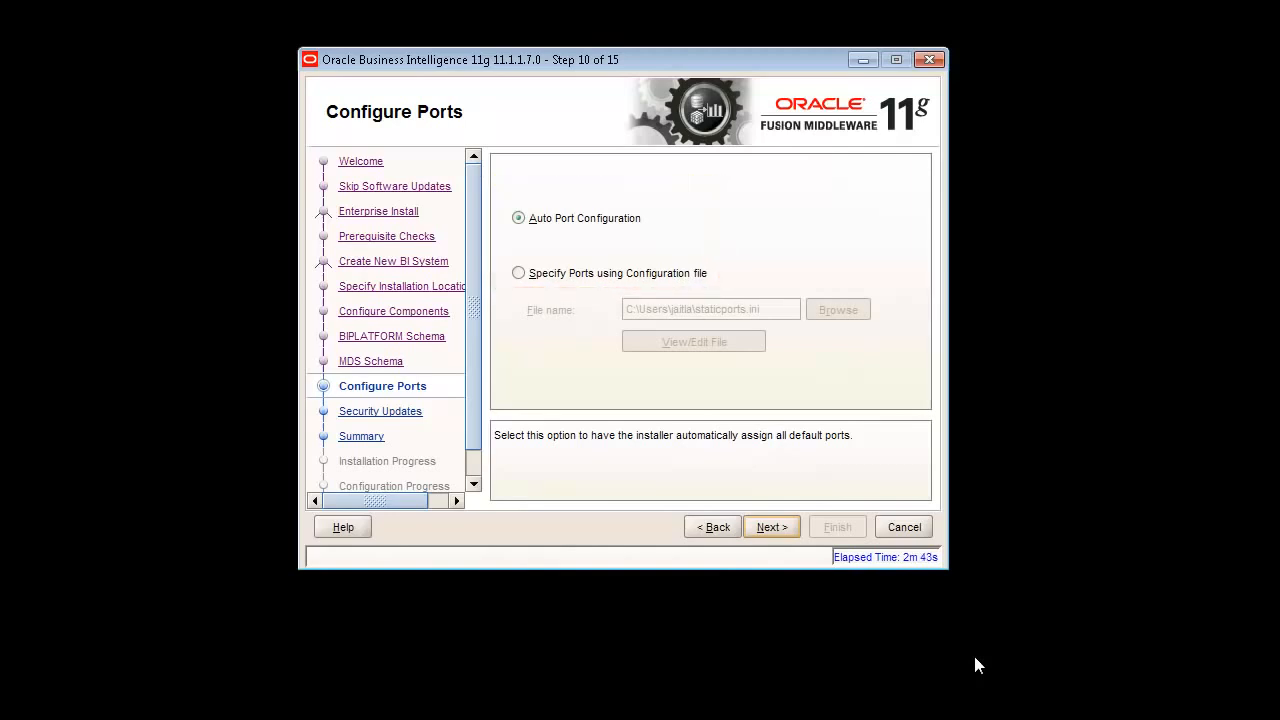
click(785, 528)
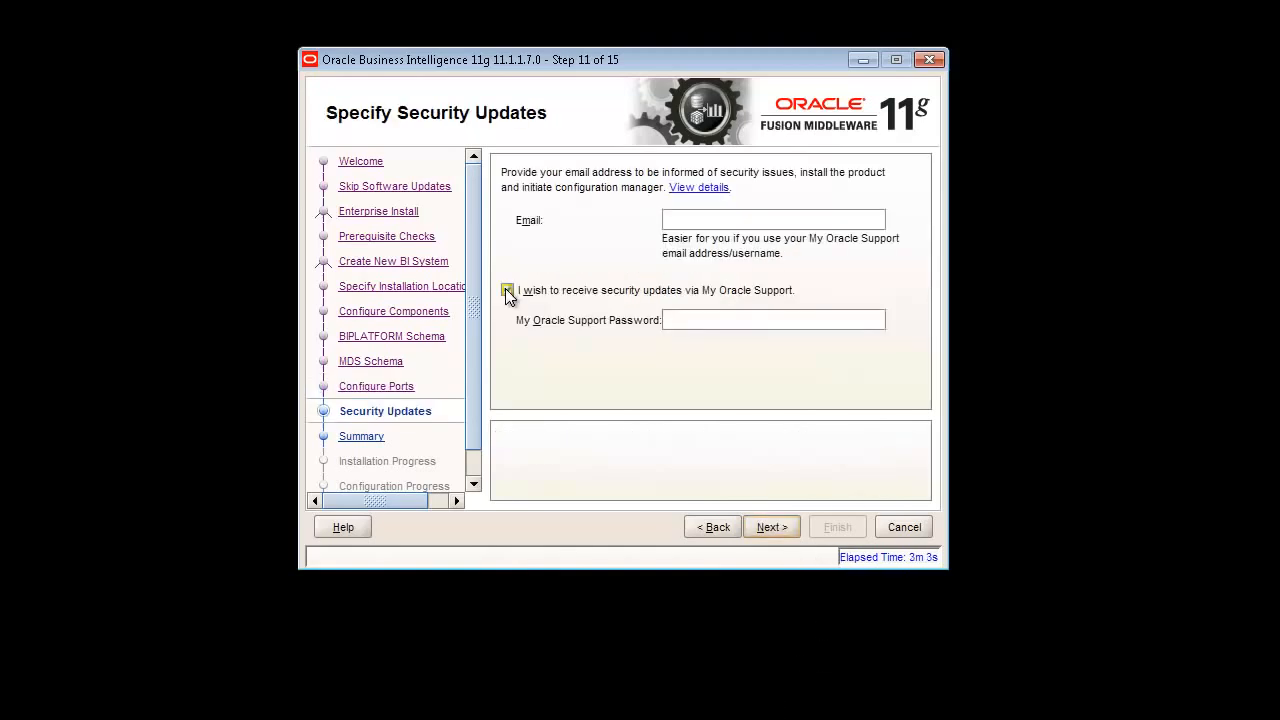
click(507, 291)
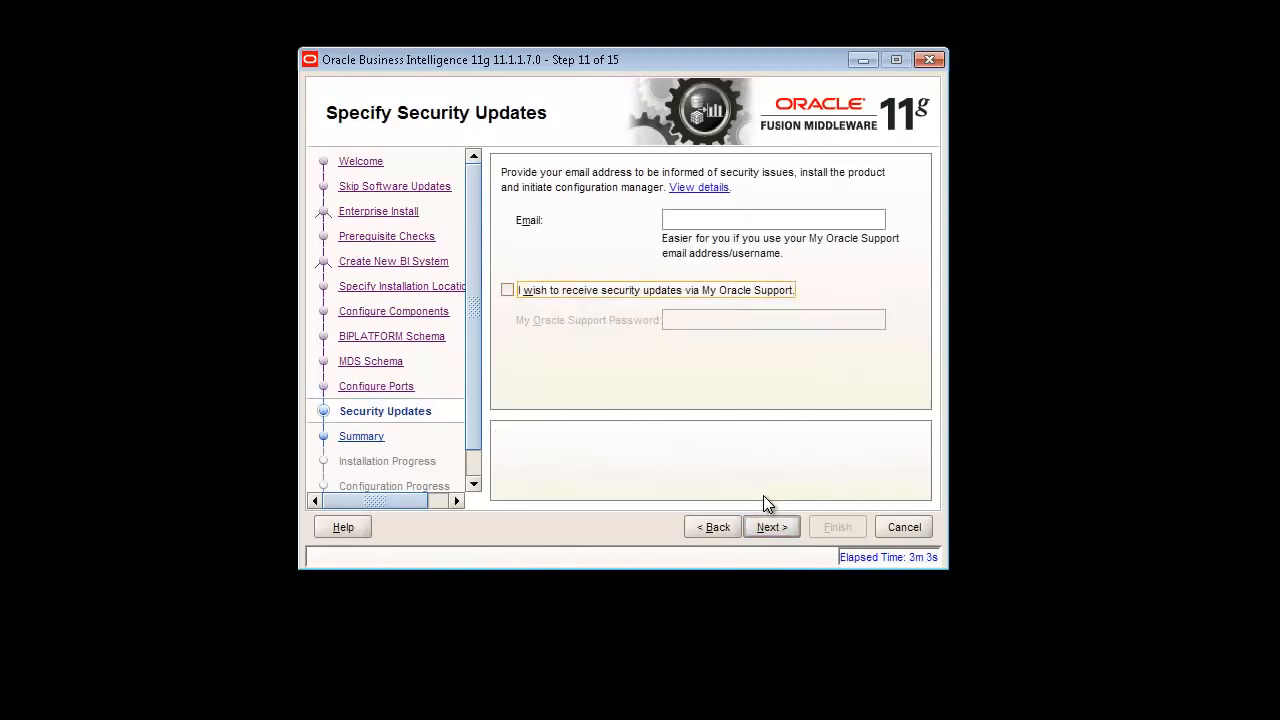
click(770, 527)
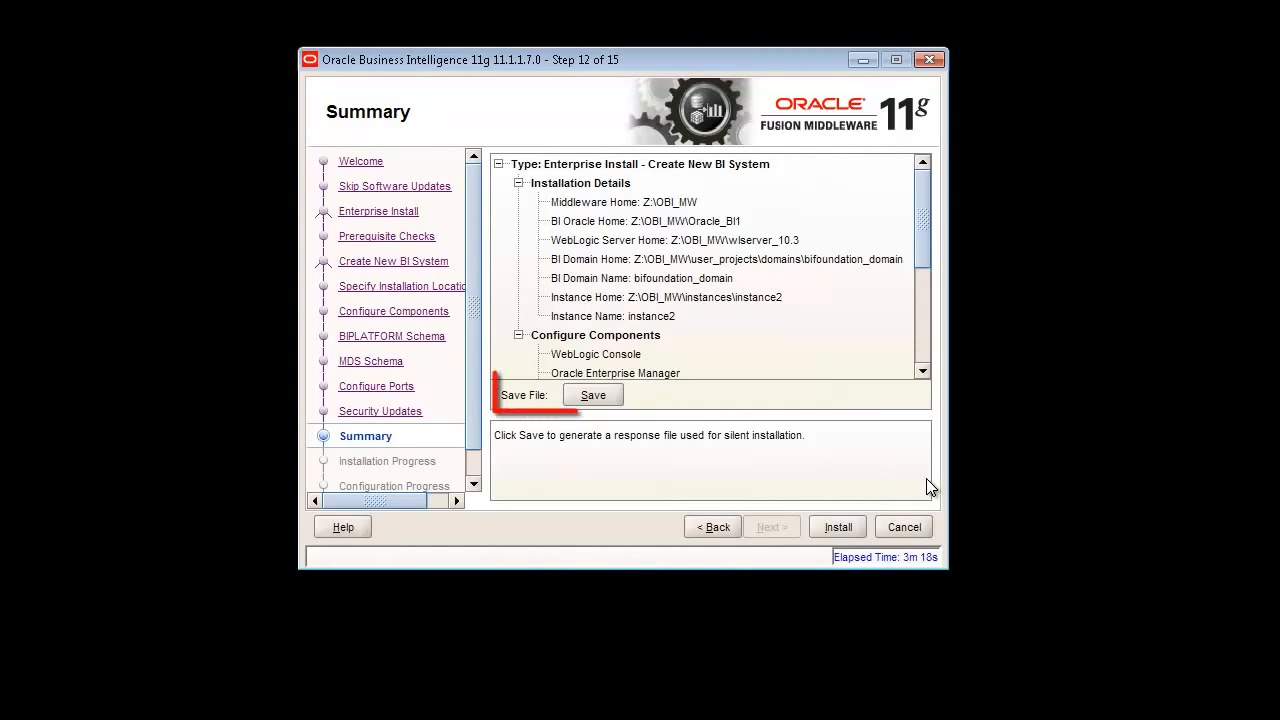
- Run installation and BI configuration to 100% and advance to the Complete step
click(839, 528)
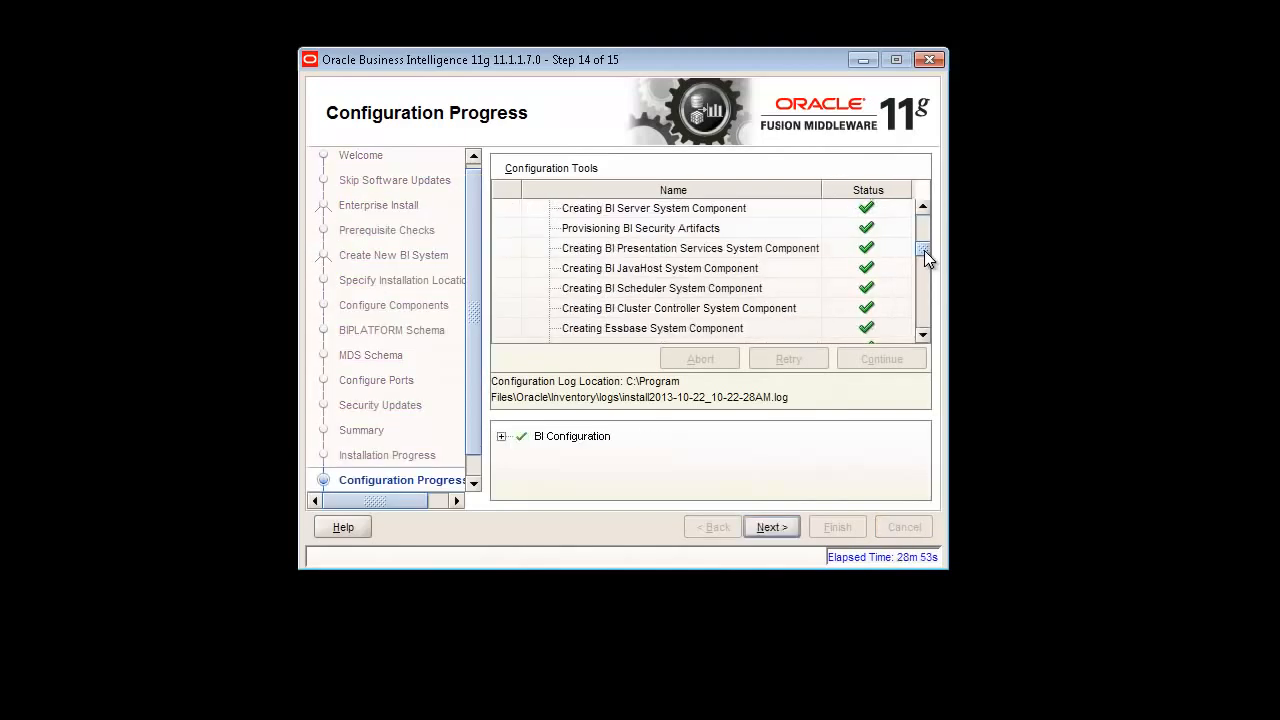
mouse_move(924, 250)
mouse_down()
mouse_move(922, 225)
mouse_move(924, 324)
mouse_move(928, 226)
mouse_move(916, 263)
mouse_up()
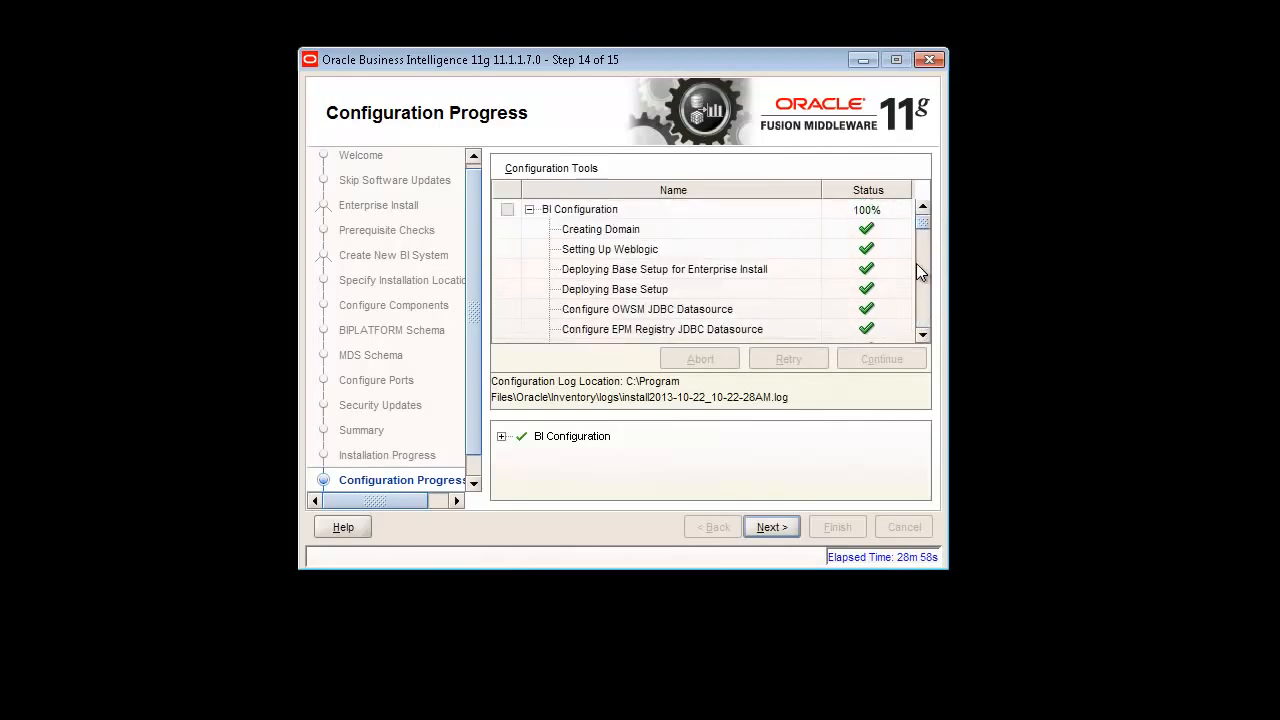
click(786, 522)
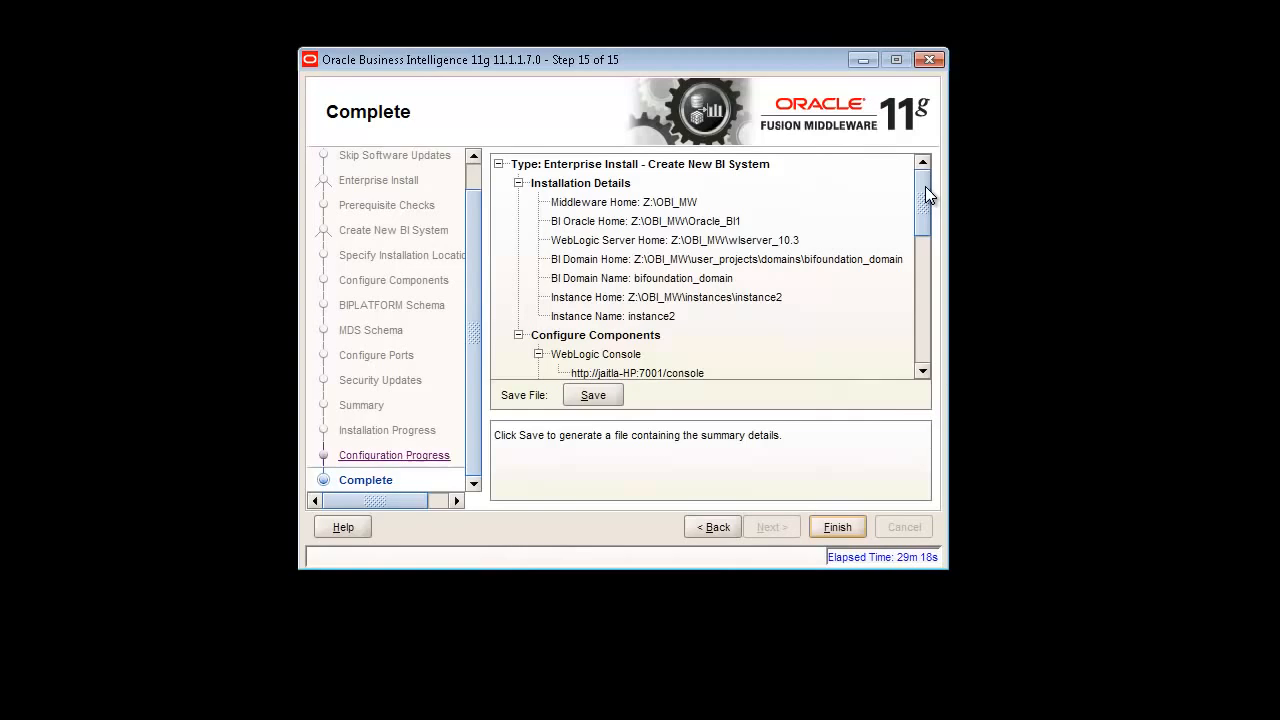
- Save the installation summary to the Desktop as obi_config and dismiss the confirmation
drag(924, 189, 910, 357)
click(592, 395)
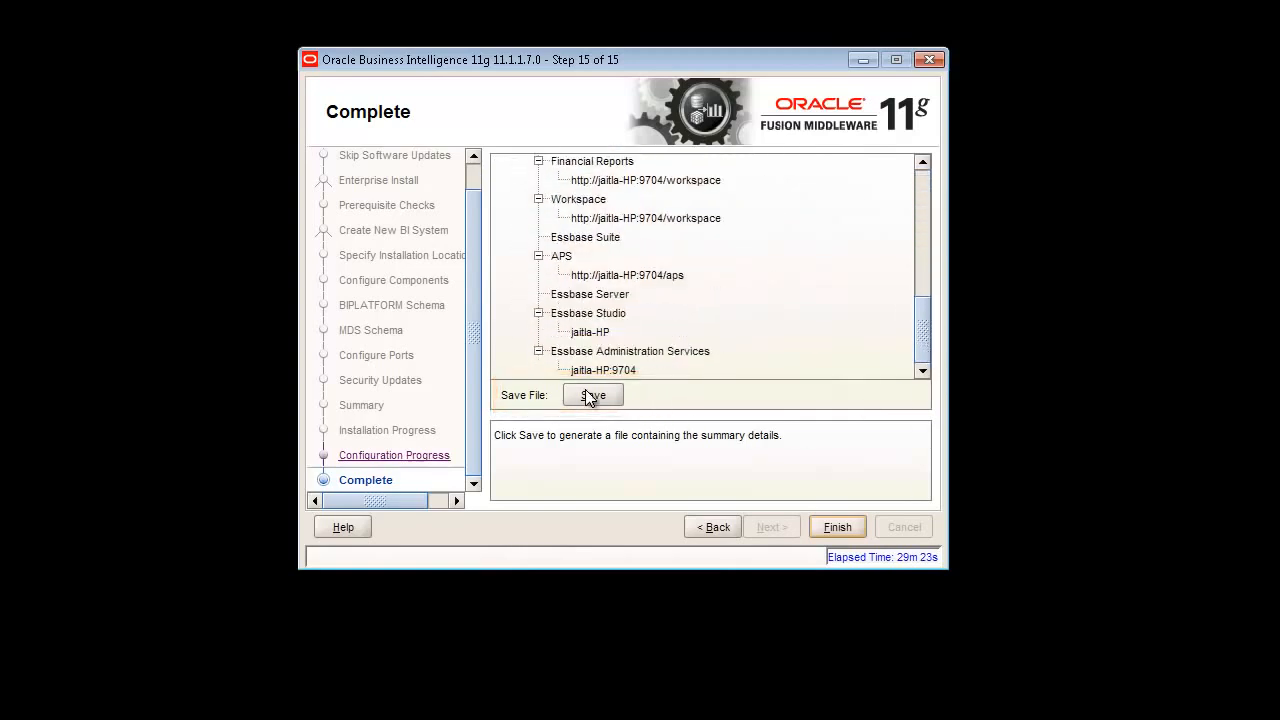
click(554, 171)
scroll(560, 205, up, 2)
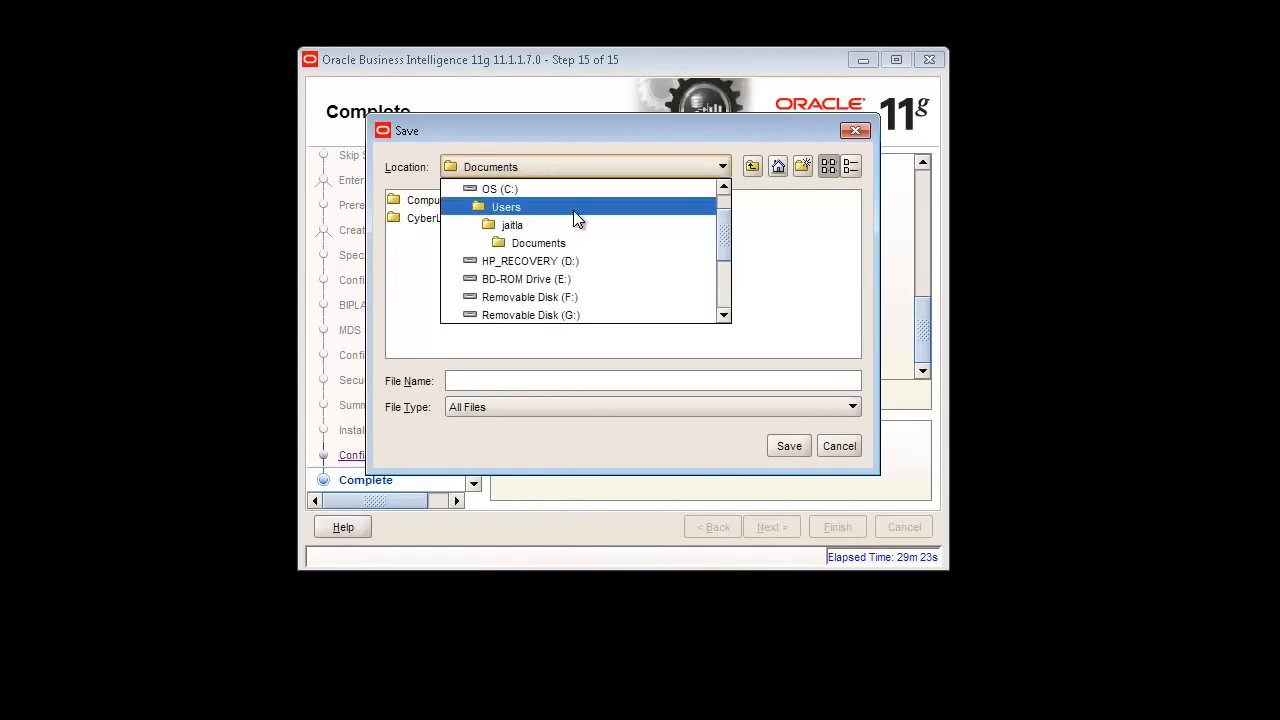
click(537, 189)
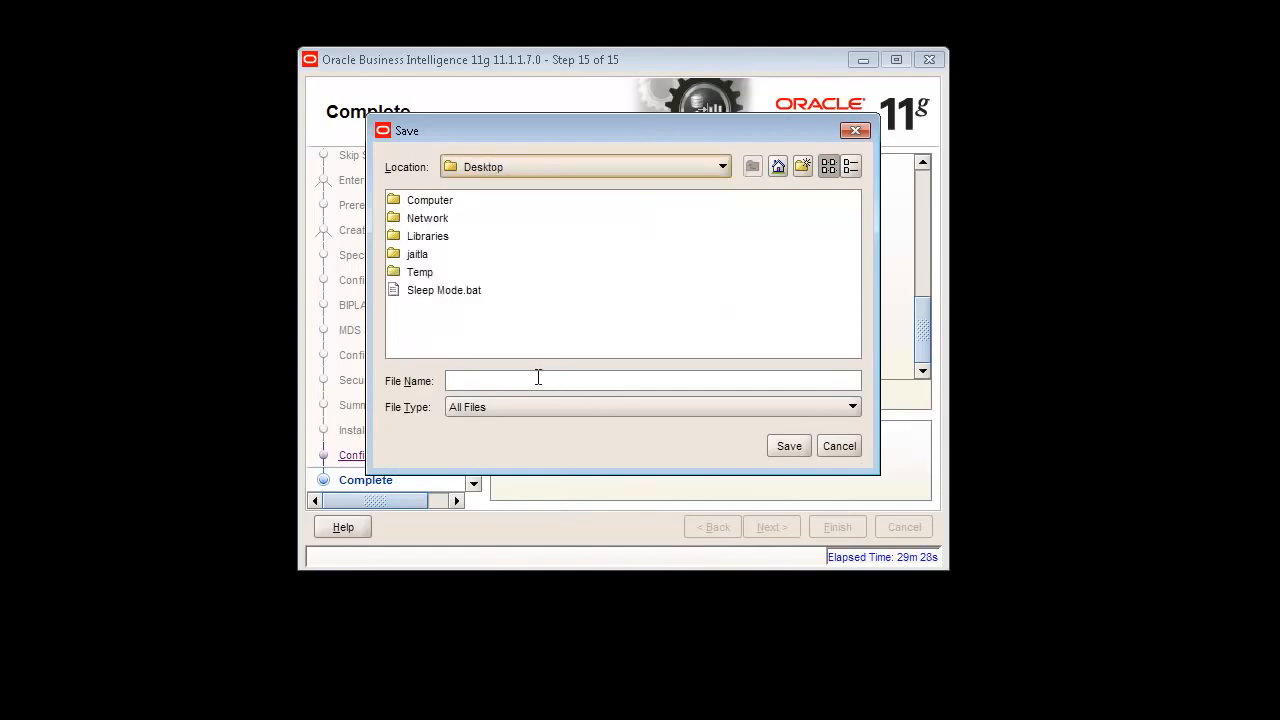
click(518, 384)
text(obi_config)
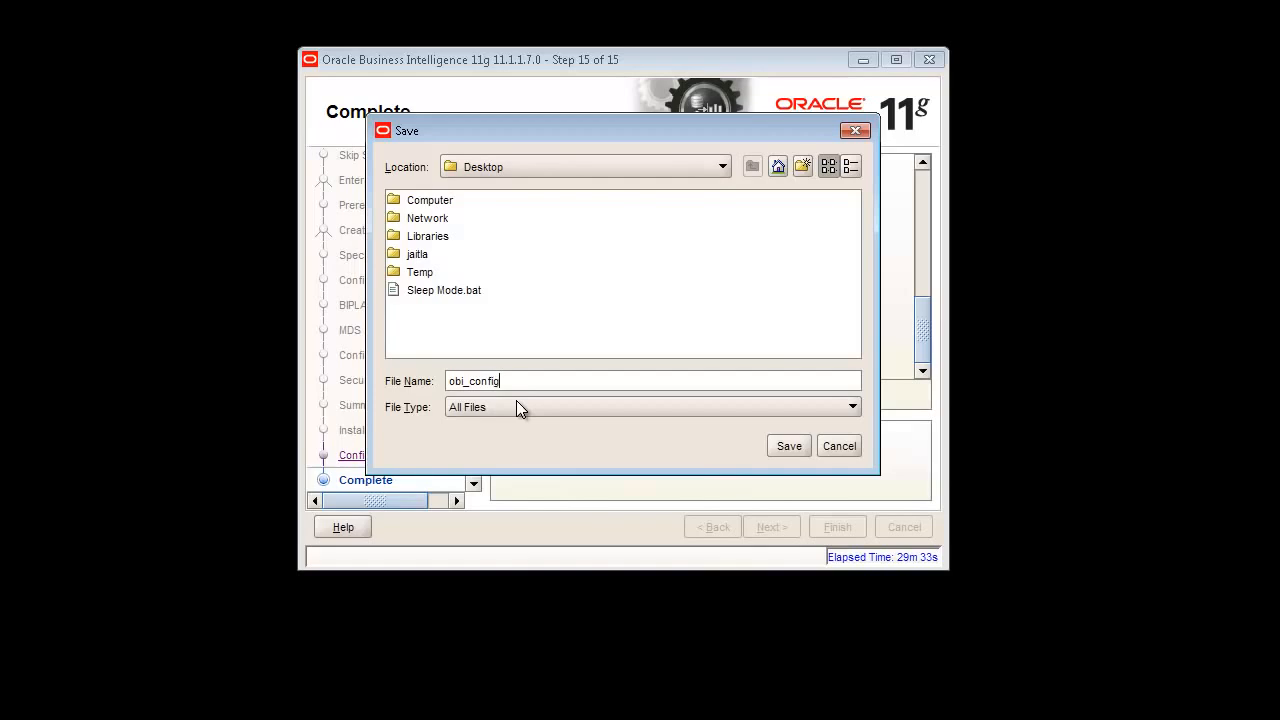
key(Return)
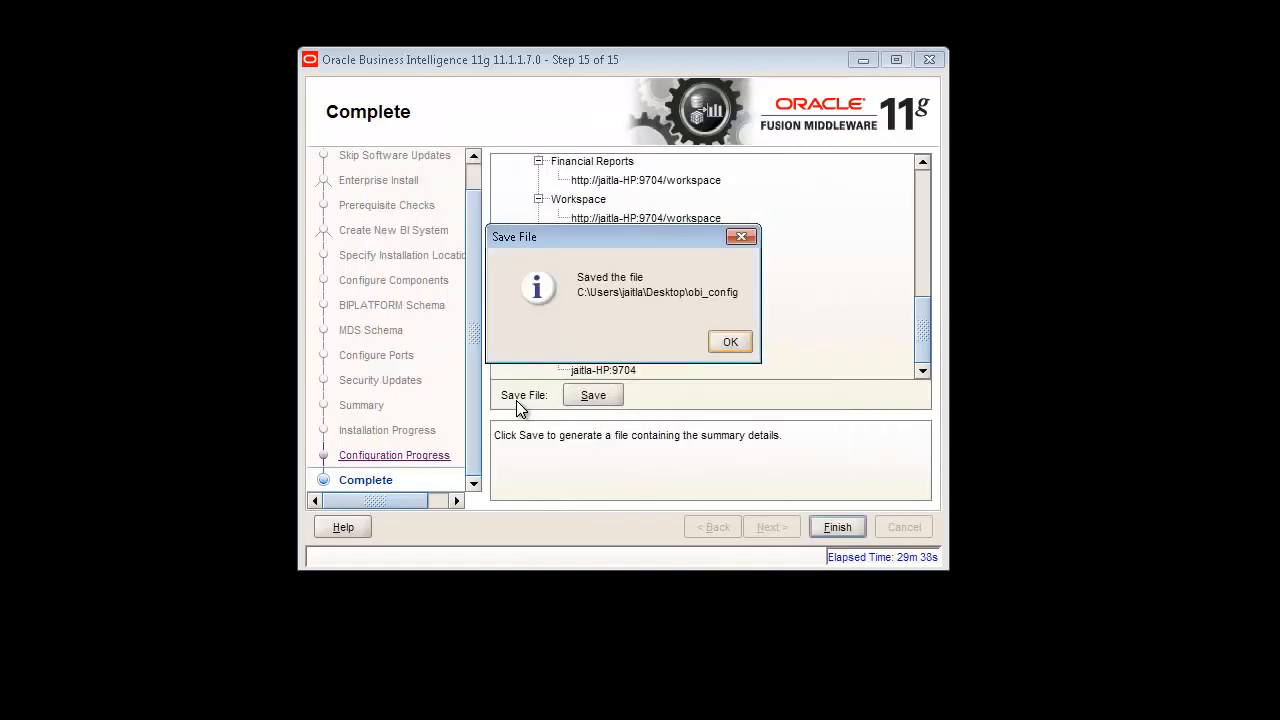
click(731, 346)
- Finish the installer, sign in to BI Presentation Services as weblogic, and view the Administration page
click(828, 527)
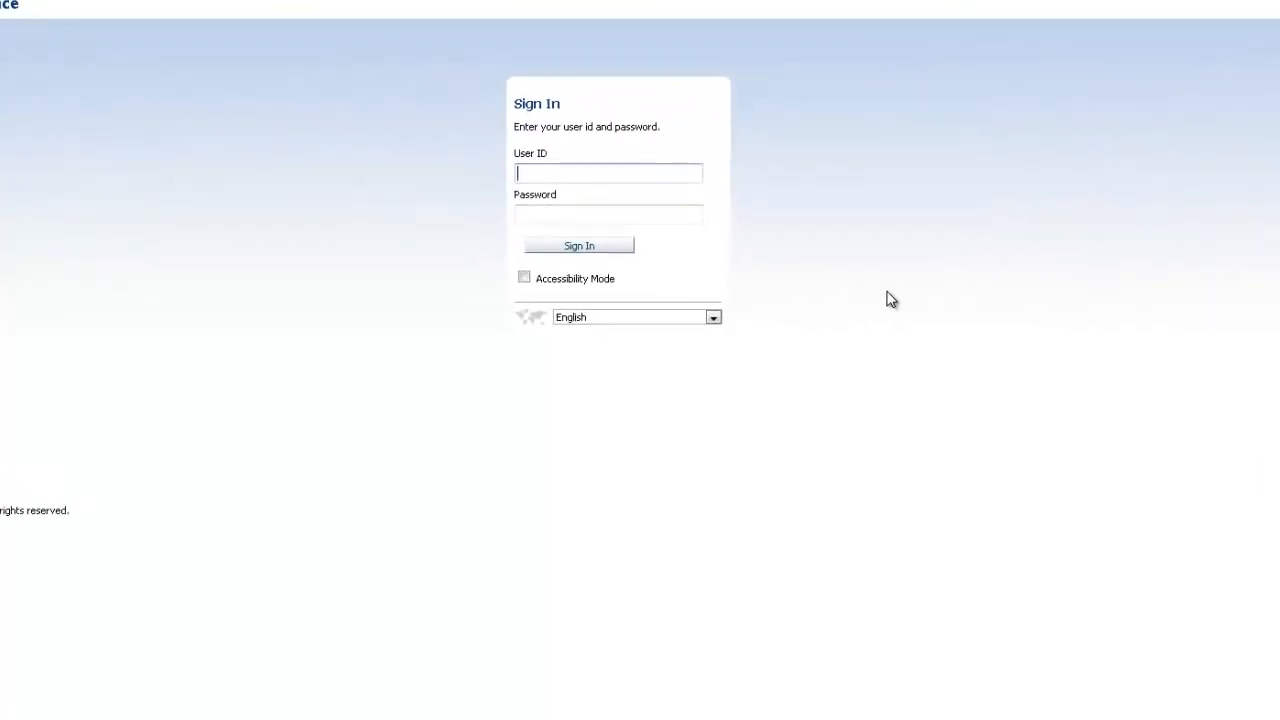
text(weblogic)
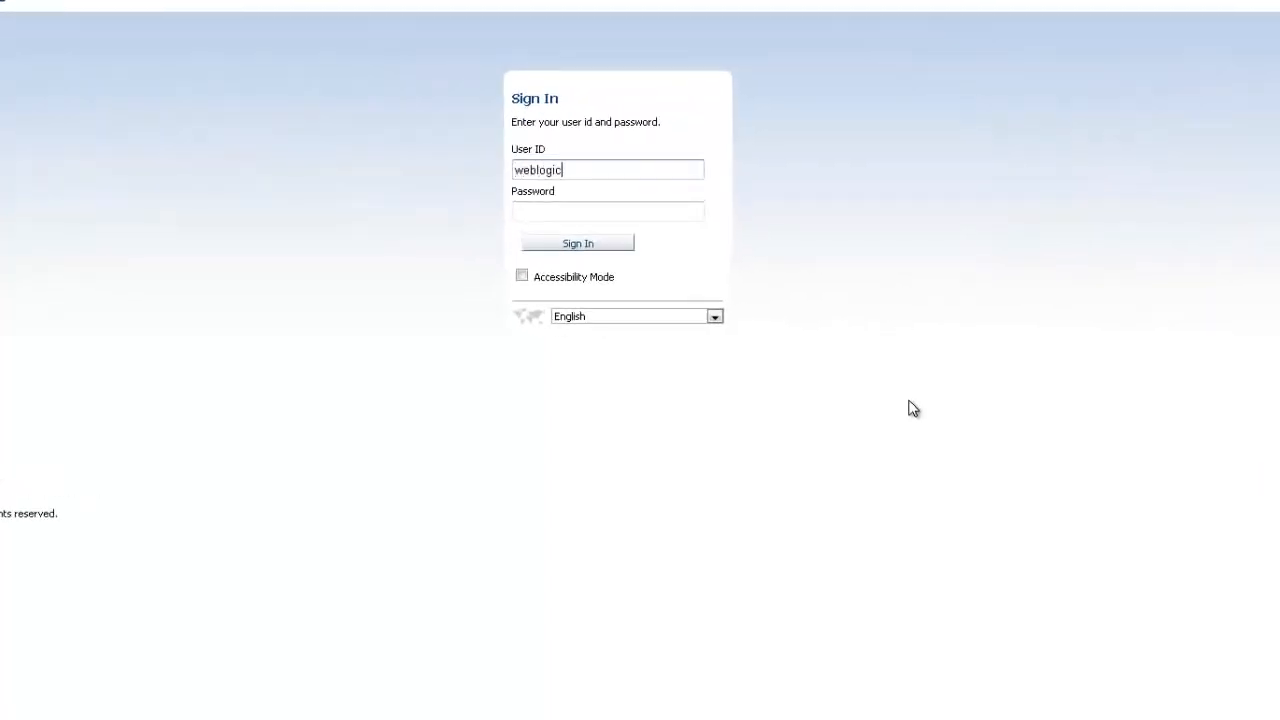
key(Tab)
text(welcome123)
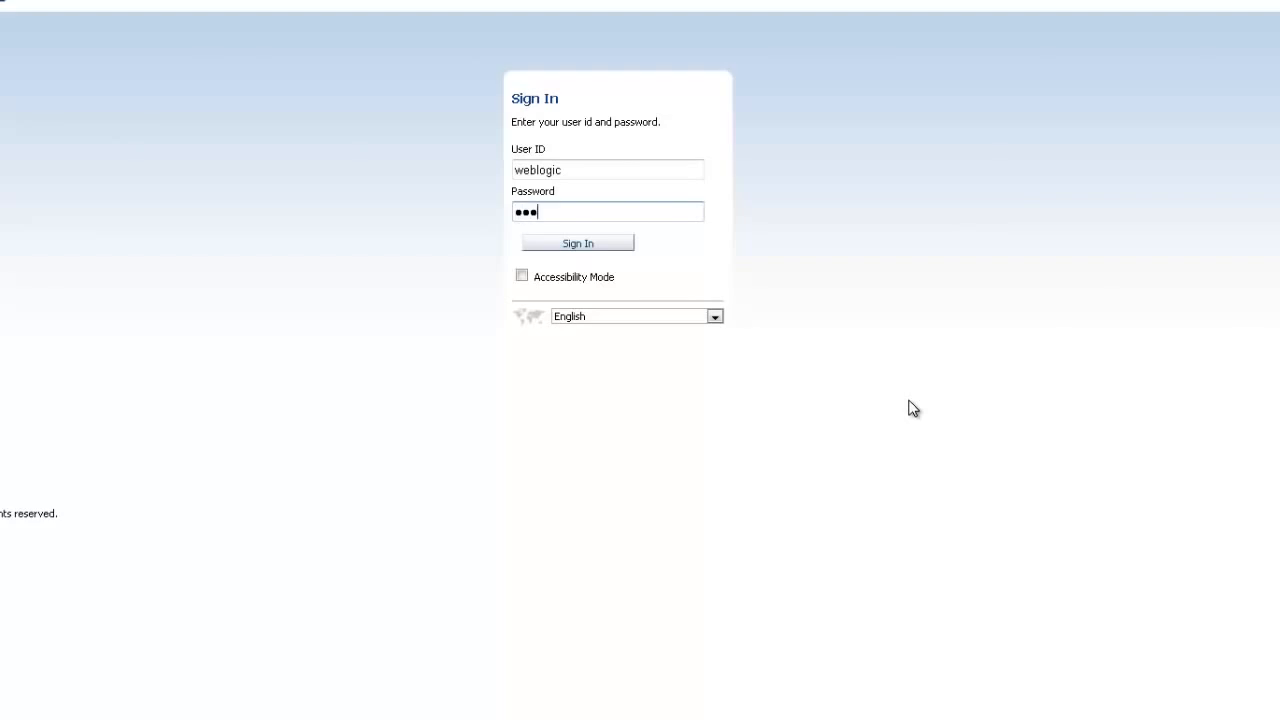
key(Return)
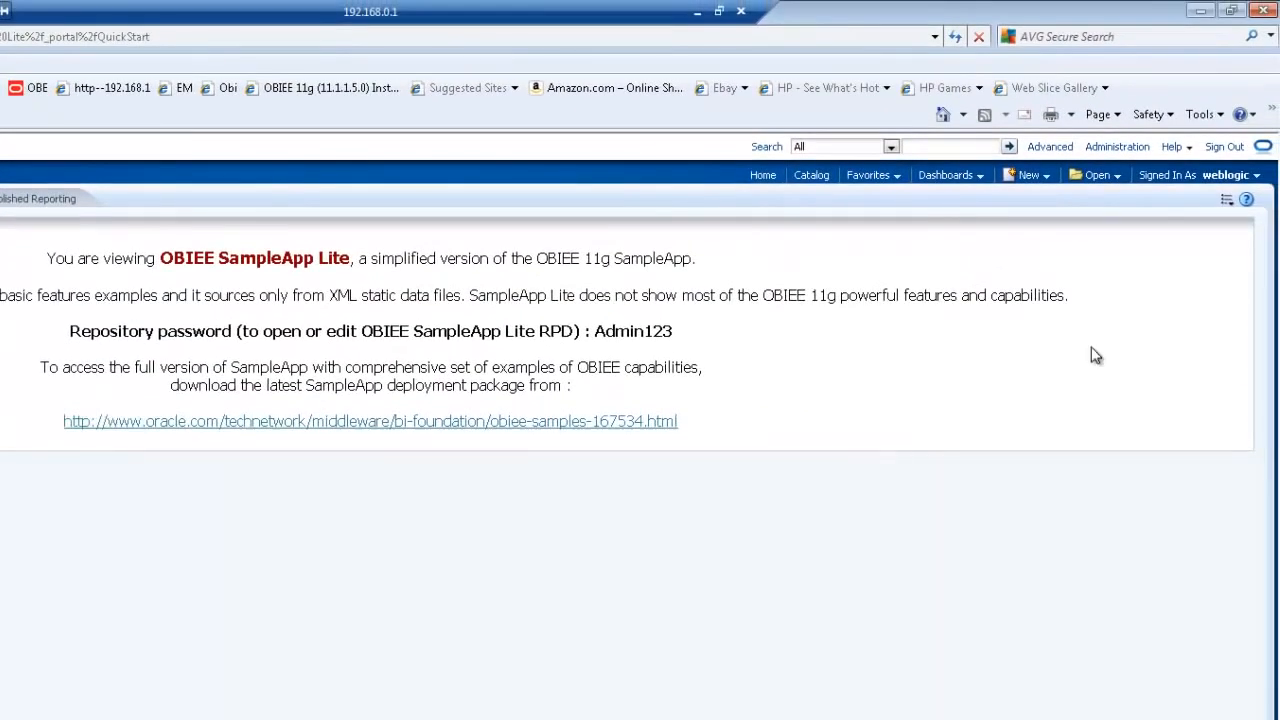
click(1113, 148)
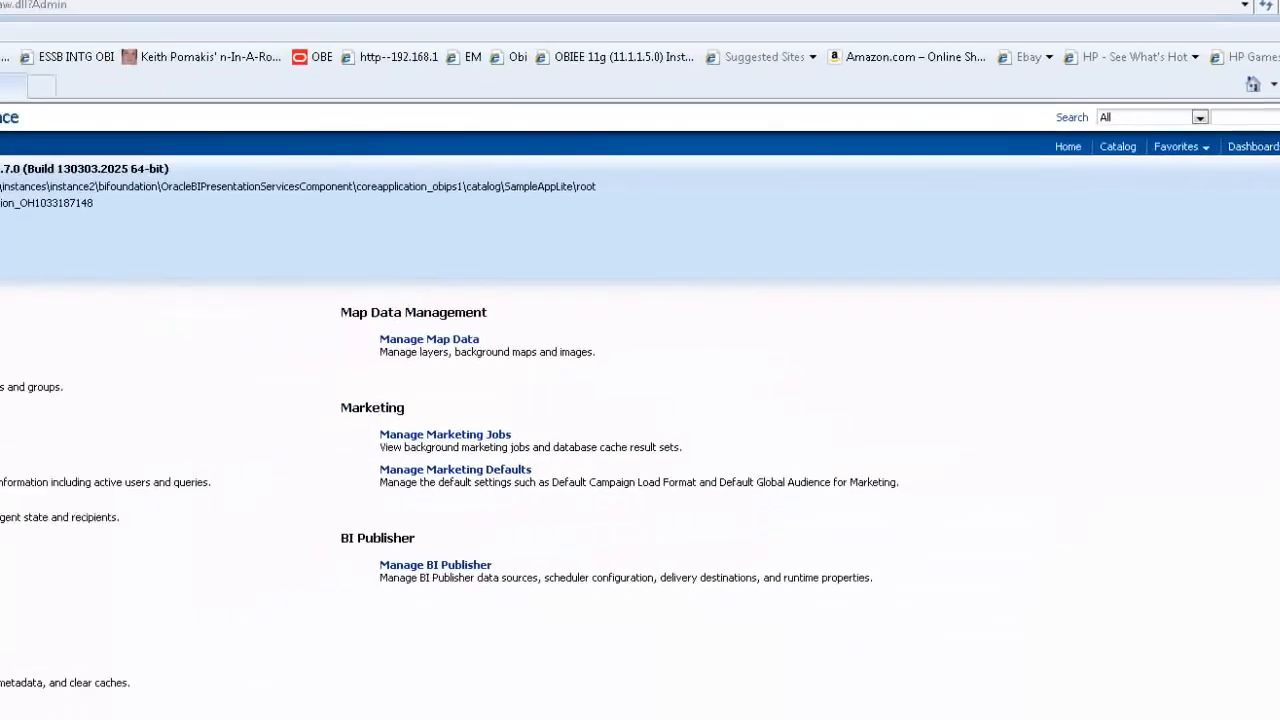